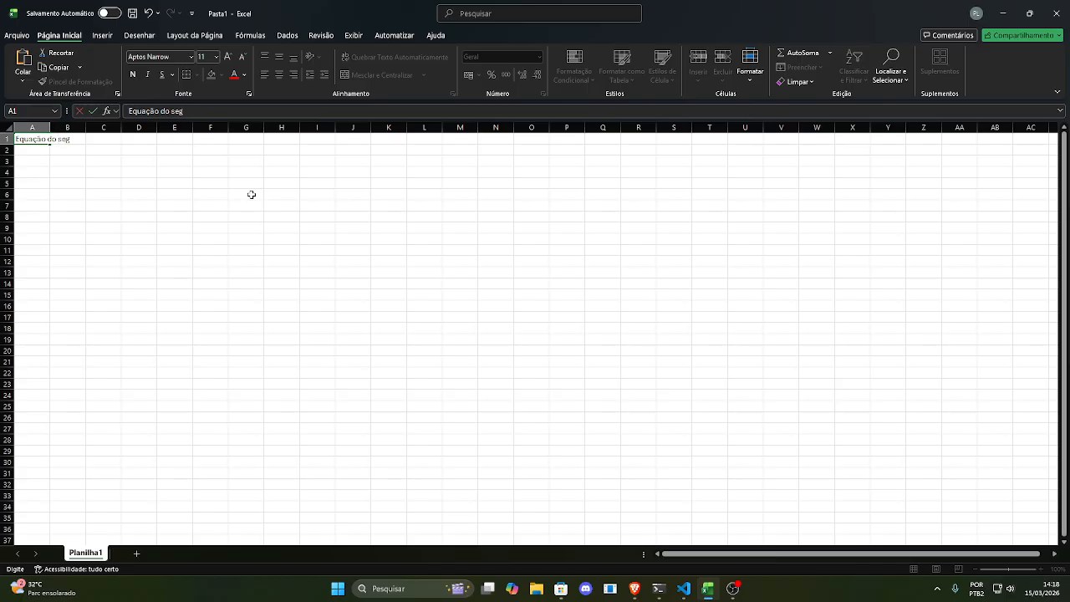
Step: Enter the title "Equação do segundo grau" in A1 and the heading "Coeficientes" in A2
key(Return)
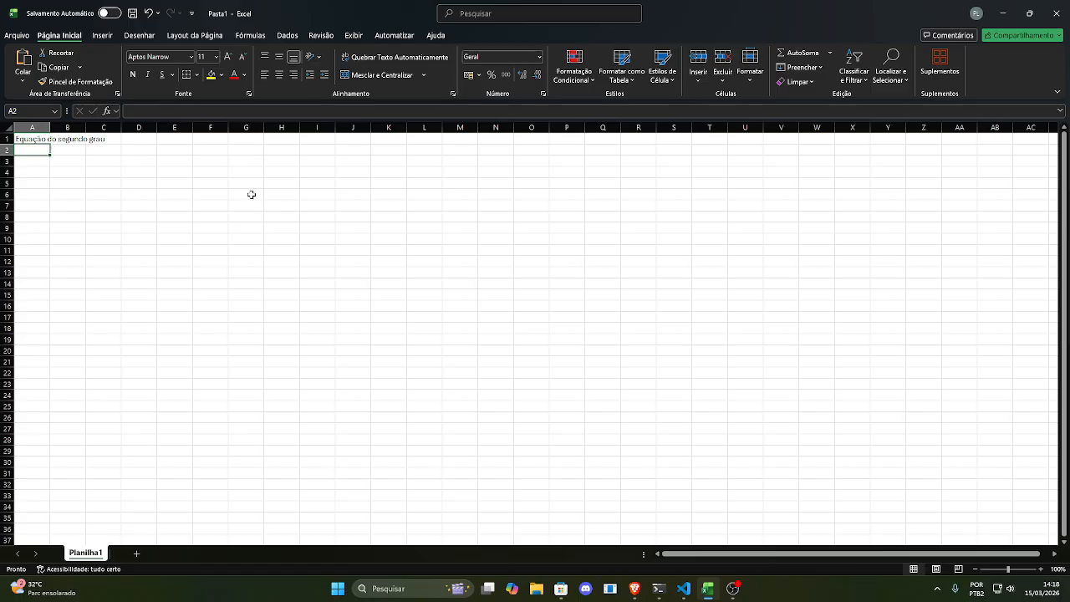
text(Coef)
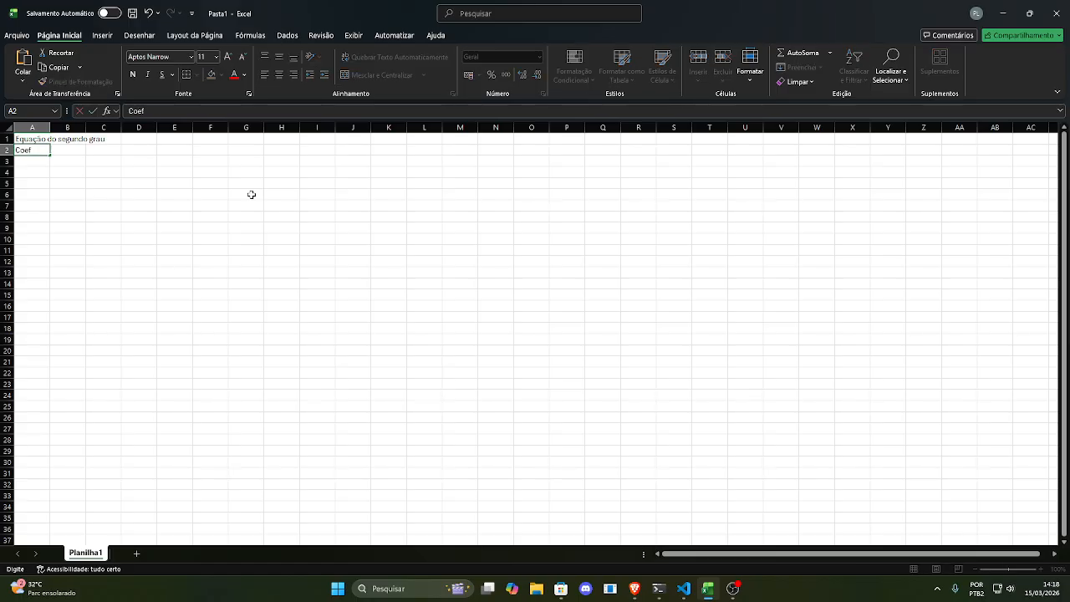
text(icientes)
key(Return)
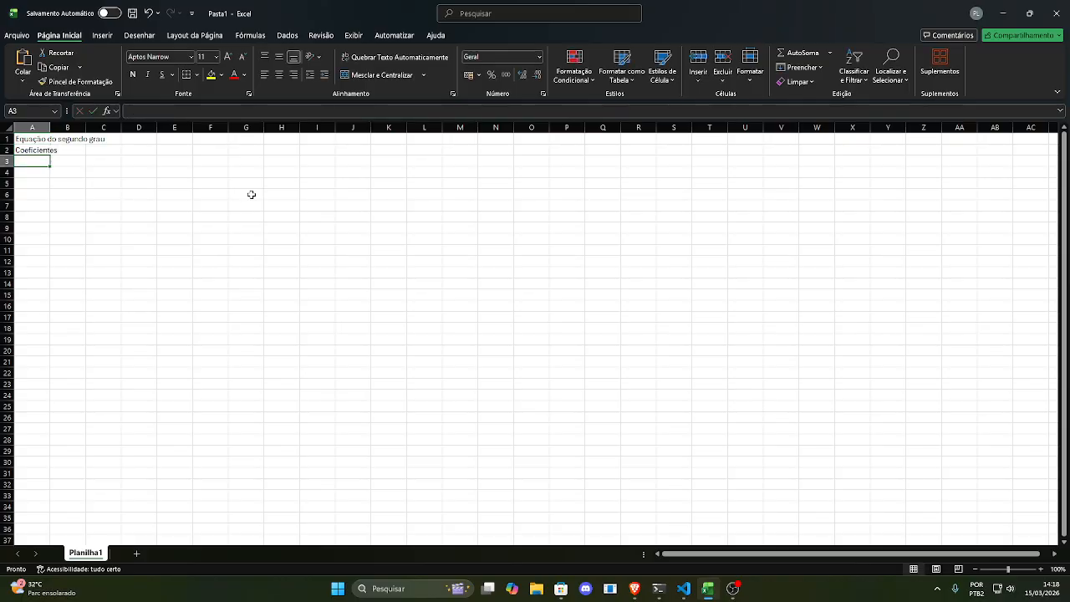
Step: Merge and centre the "Coeficientes" heading across cells A2:C2
click(27, 151)
drag(27, 151, 88, 151)
click(278, 74)
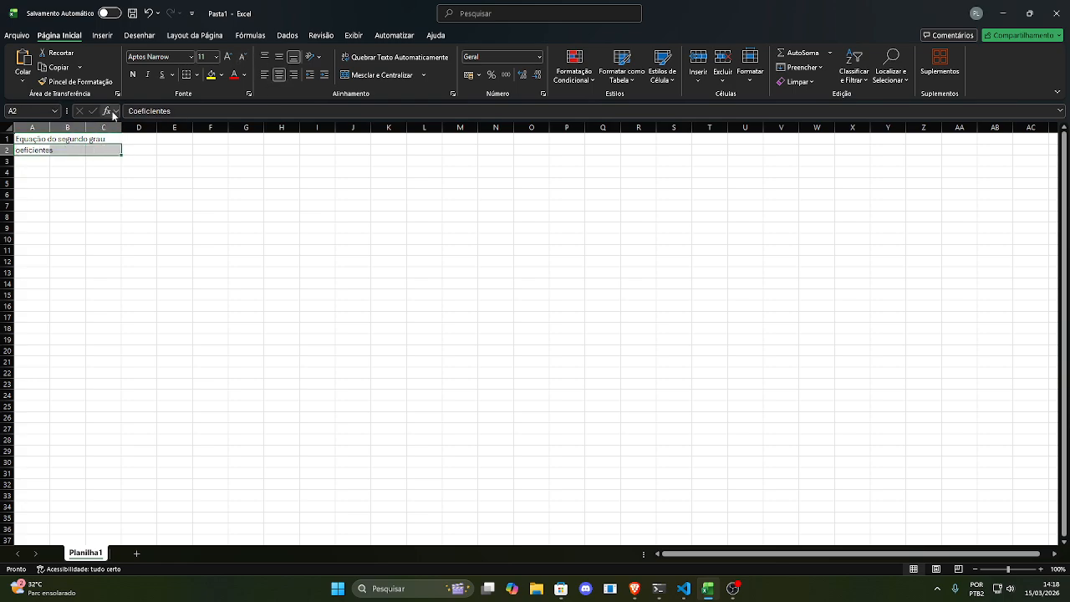
click(377, 75)
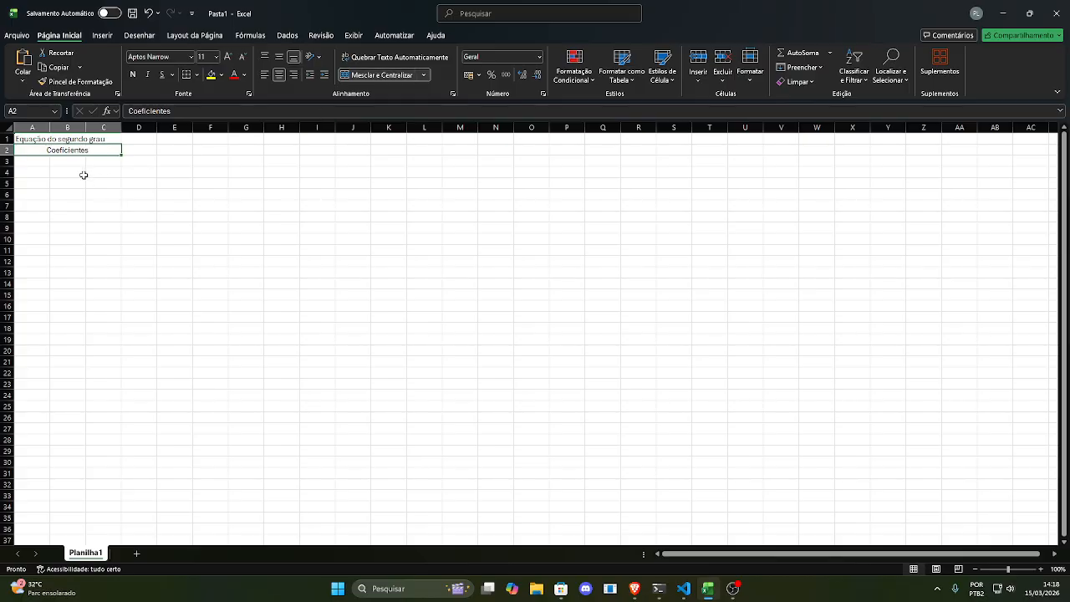
Step: Merge and centre the title "Equação do segundo grau" across A1:C1 and make it bold
click(72, 140)
drag(33, 140, 92, 138)
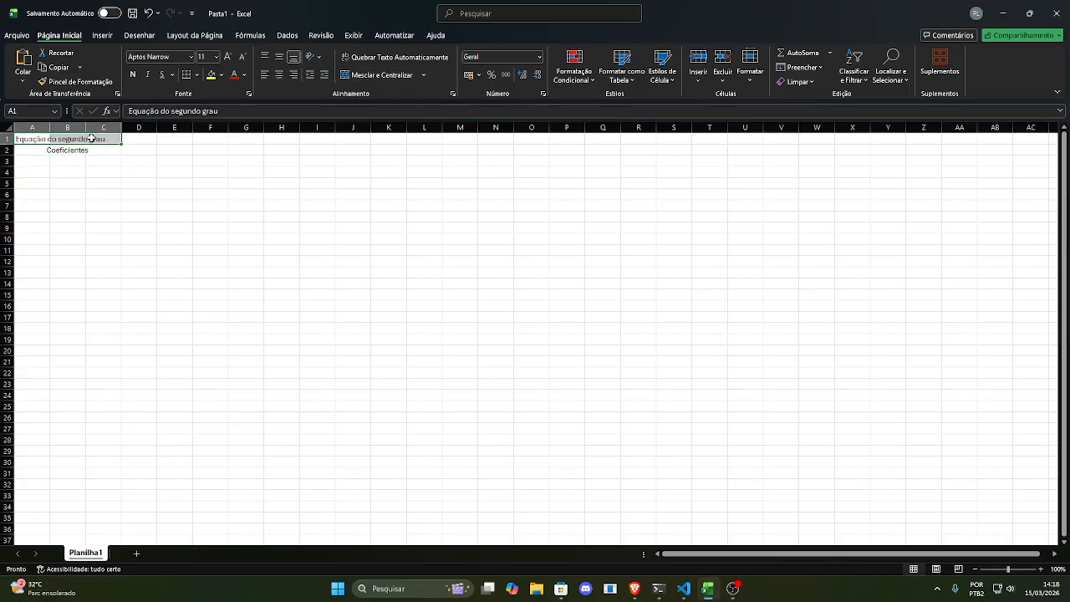
click(355, 74)
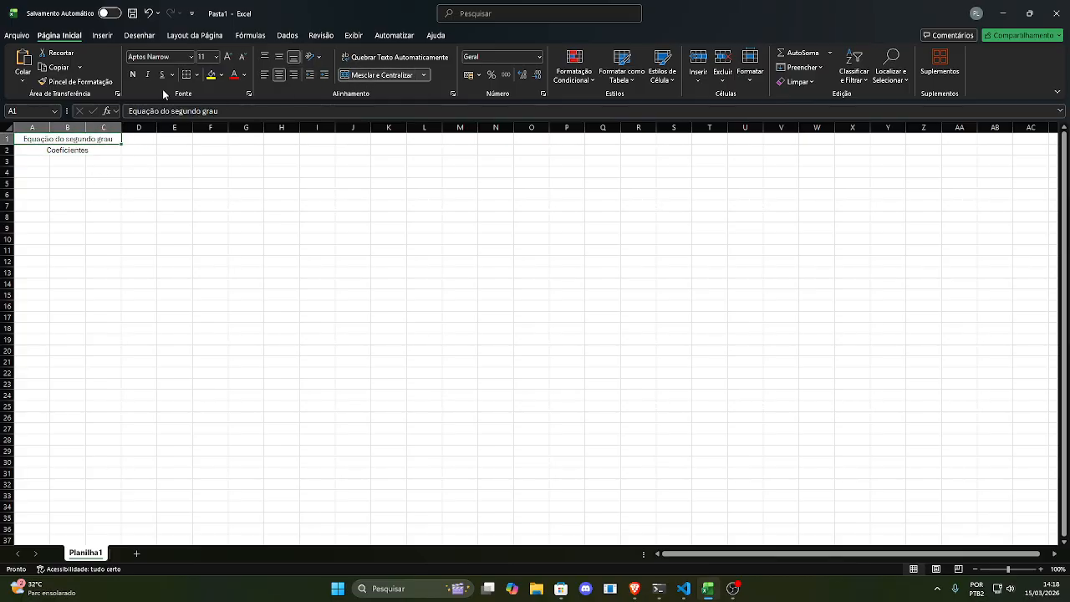
click(132, 74)
click(112, 148)
click(52, 162)
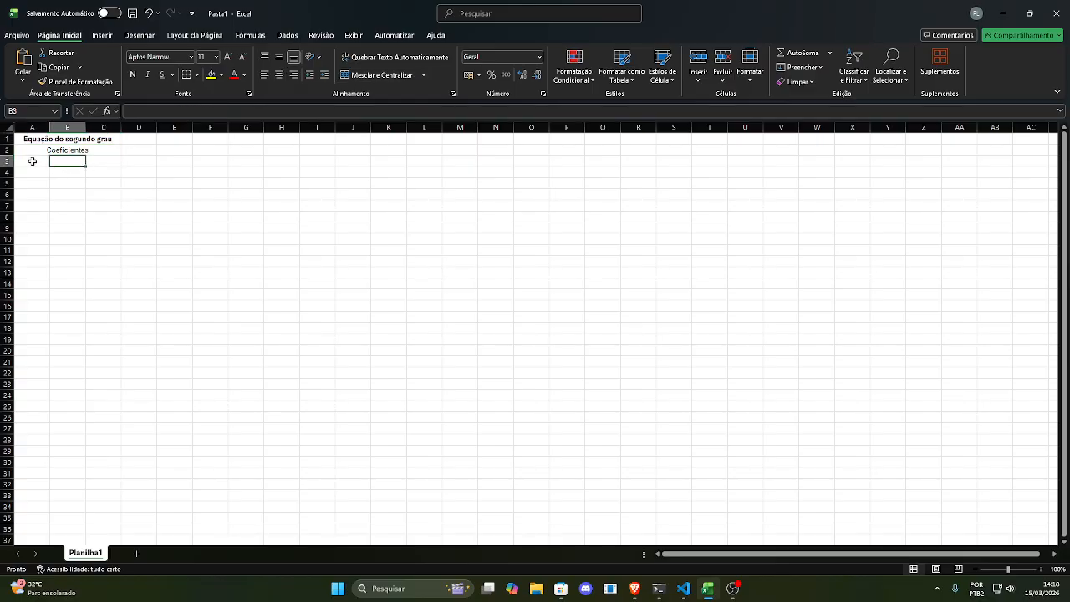
Step: Centre the horizontal alignment of cells A3:C3 below the "Coeficientes" heading
click(33, 162)
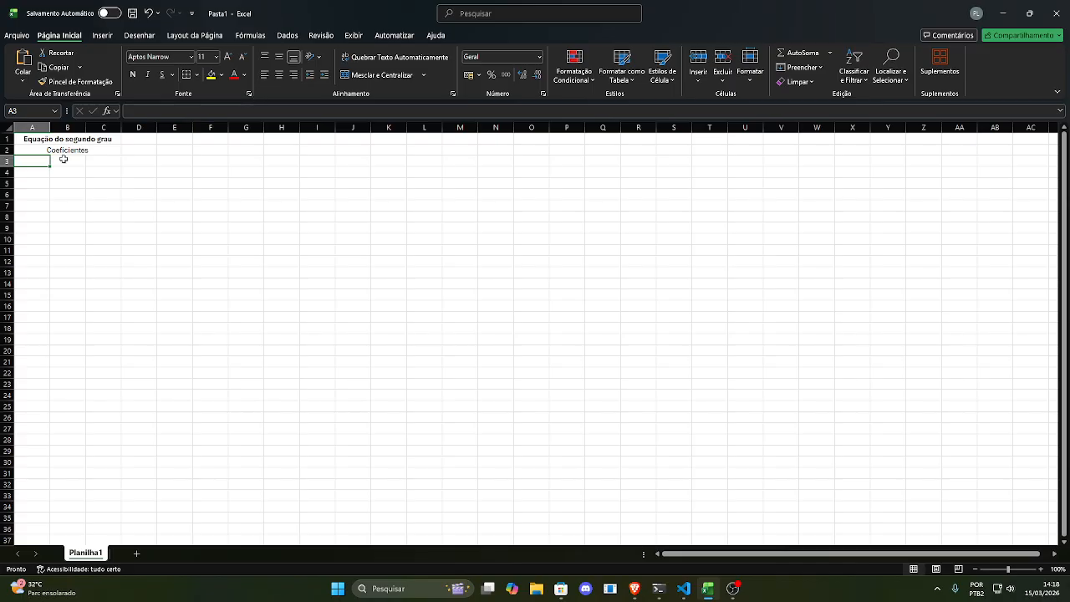
drag(97, 160, 43, 162)
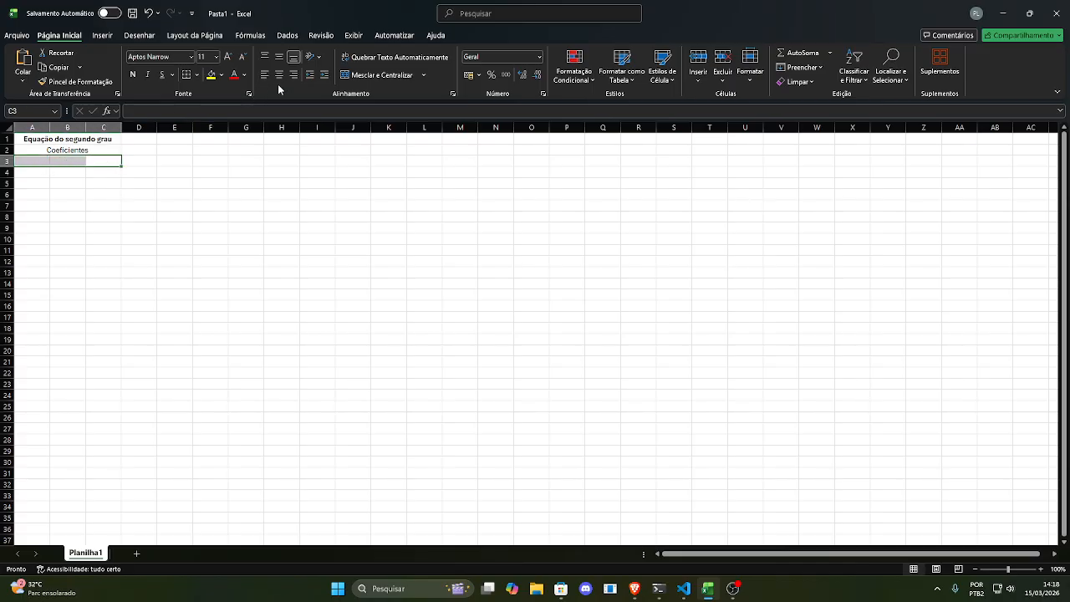
click(179, 172)
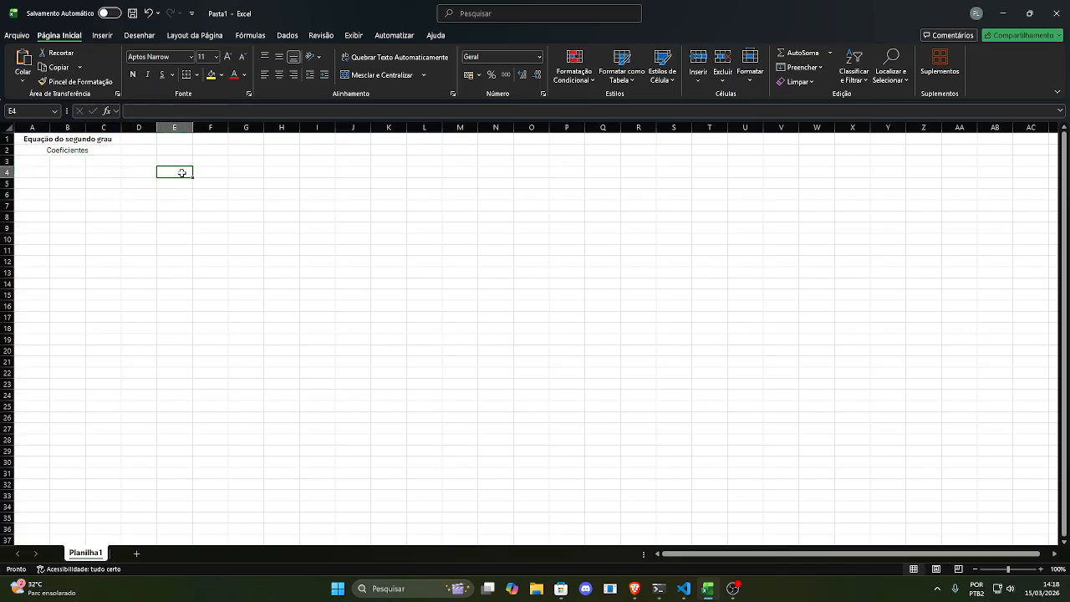
Step: Enter the coefficient labels a, b and c in cells A3, B3 and C3
click(33, 159)
text(a)
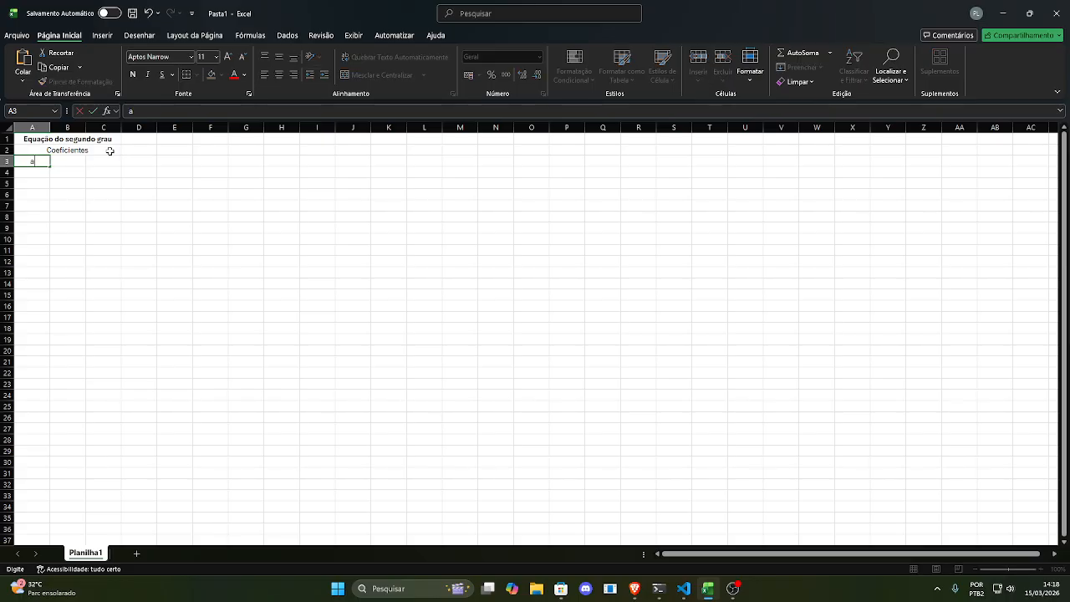
key(Return)
key(Right)
key(Up)
text(b)
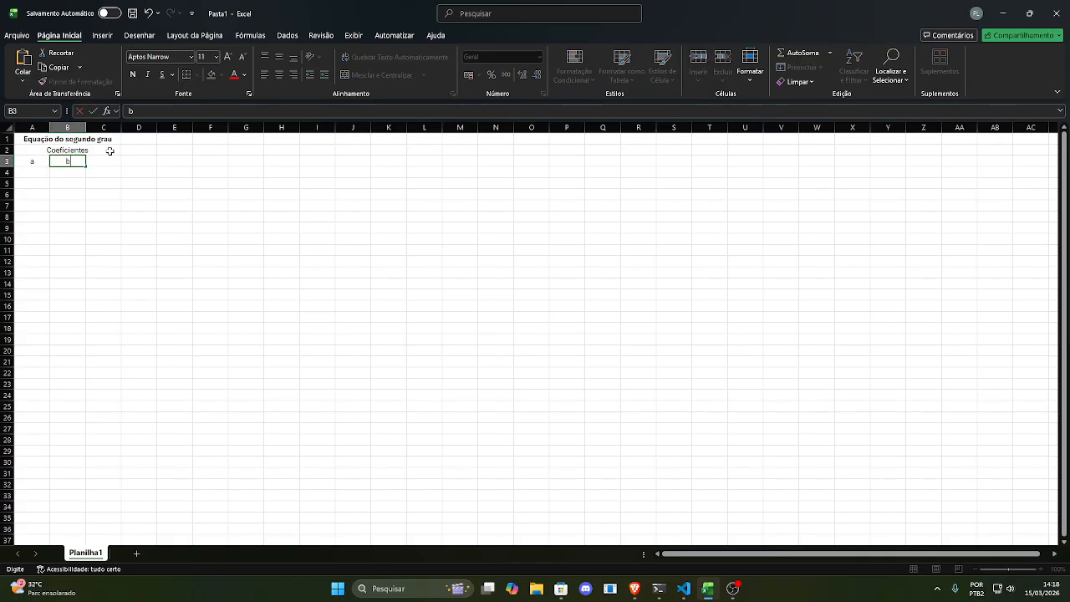
key(Tab)
text(c)
key(Return)
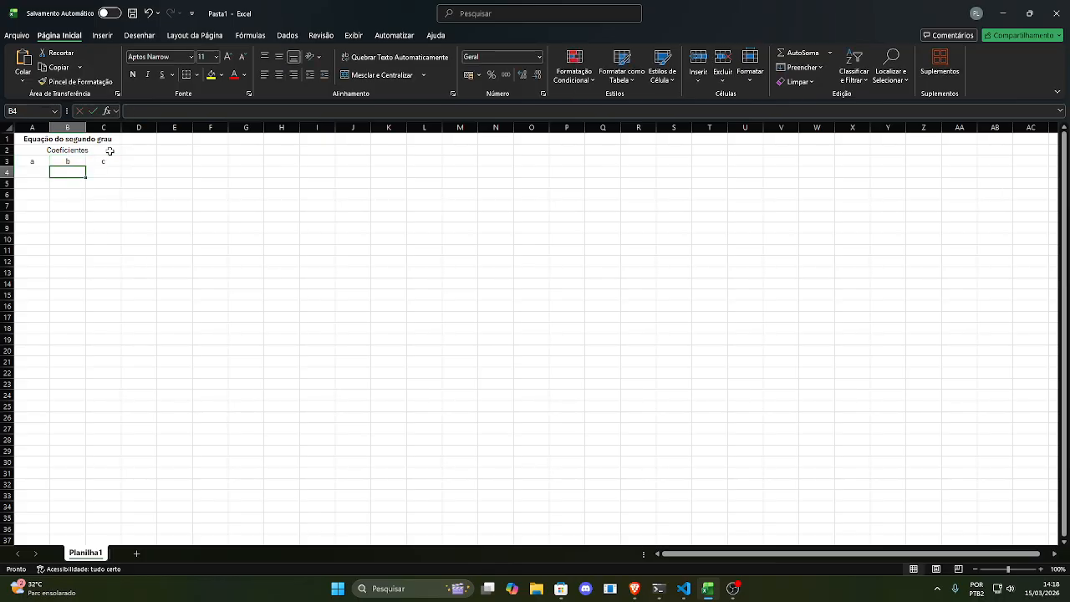
Step: Centre the horizontal alignment of the empty value cells A4:C4
click(36, 172)
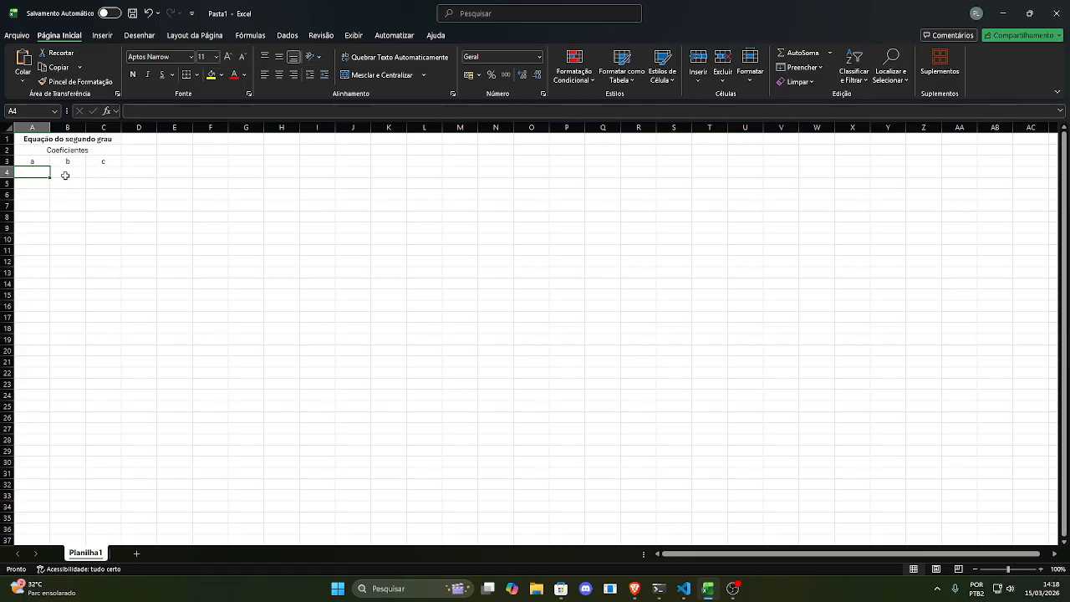
drag(89, 171, 28, 172)
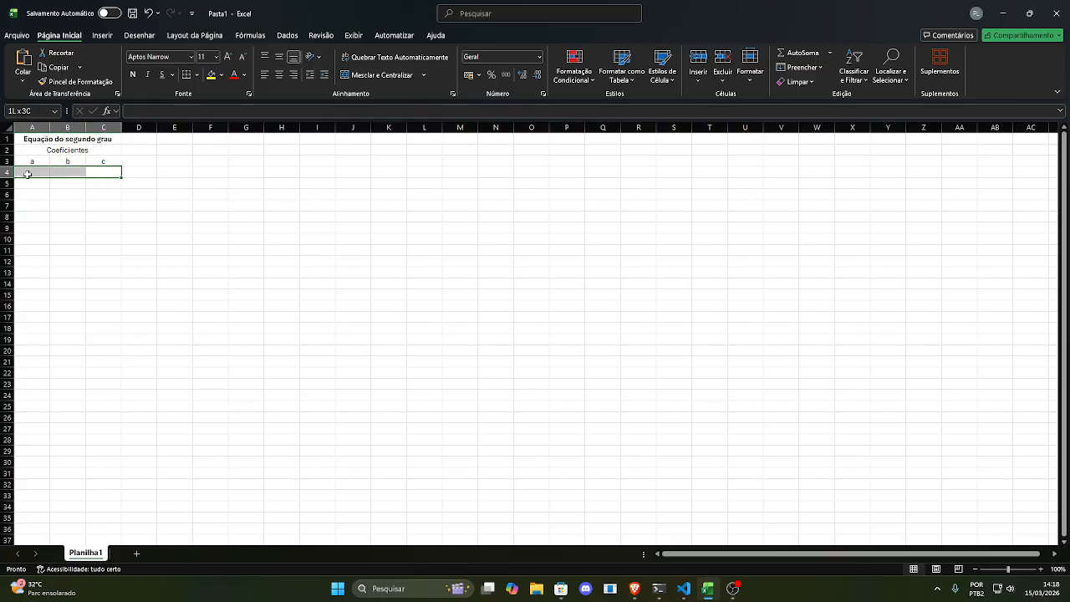
click(278, 76)
click(216, 182)
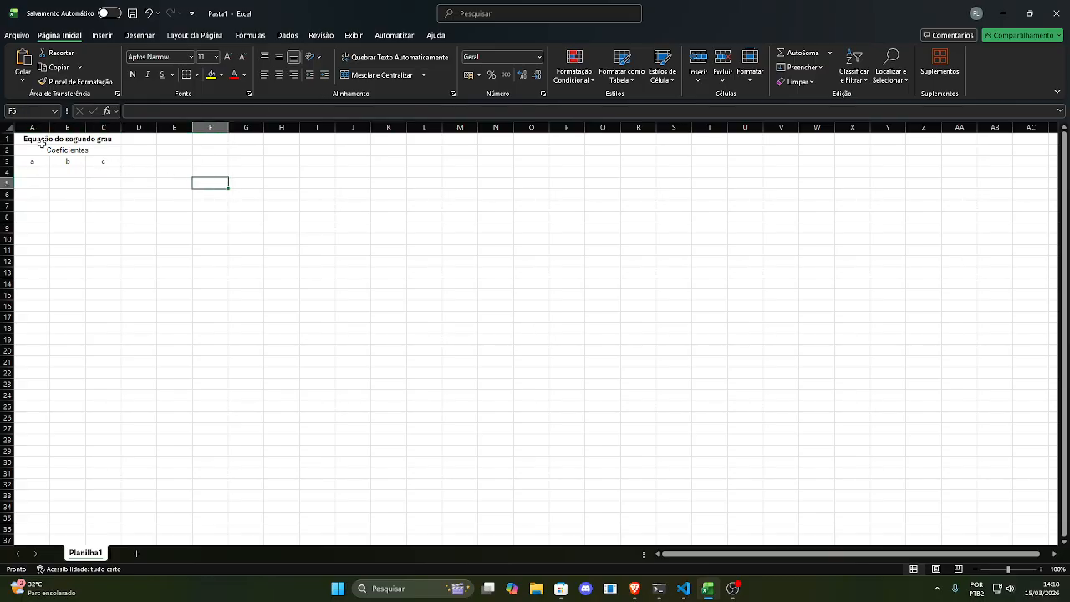
Step: Apply all borders to the table range A1:C4
click(26, 138)
drag(27, 138, 103, 174)
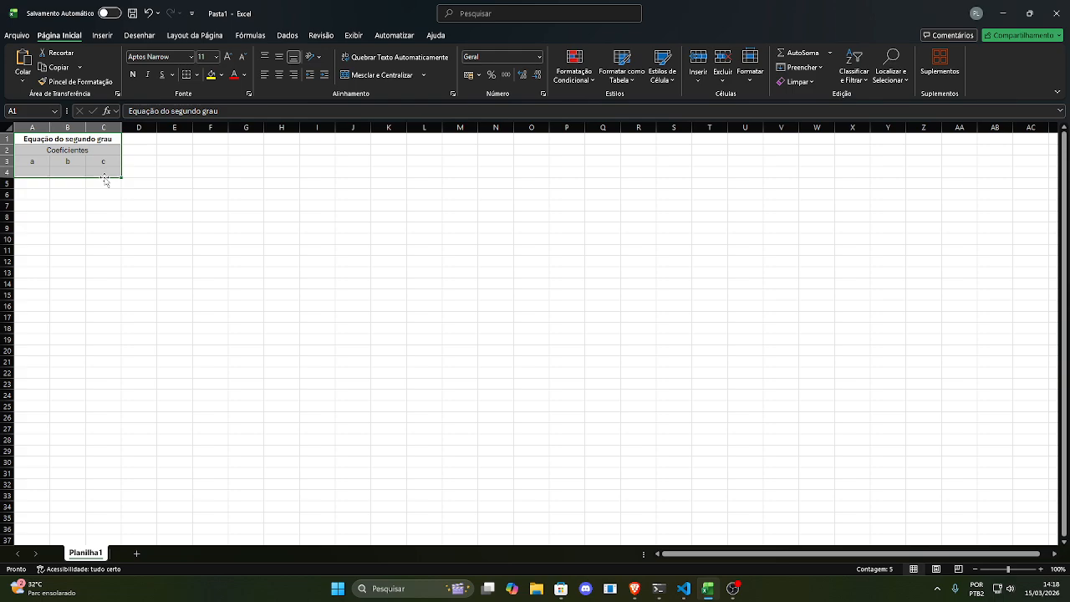
click(197, 76)
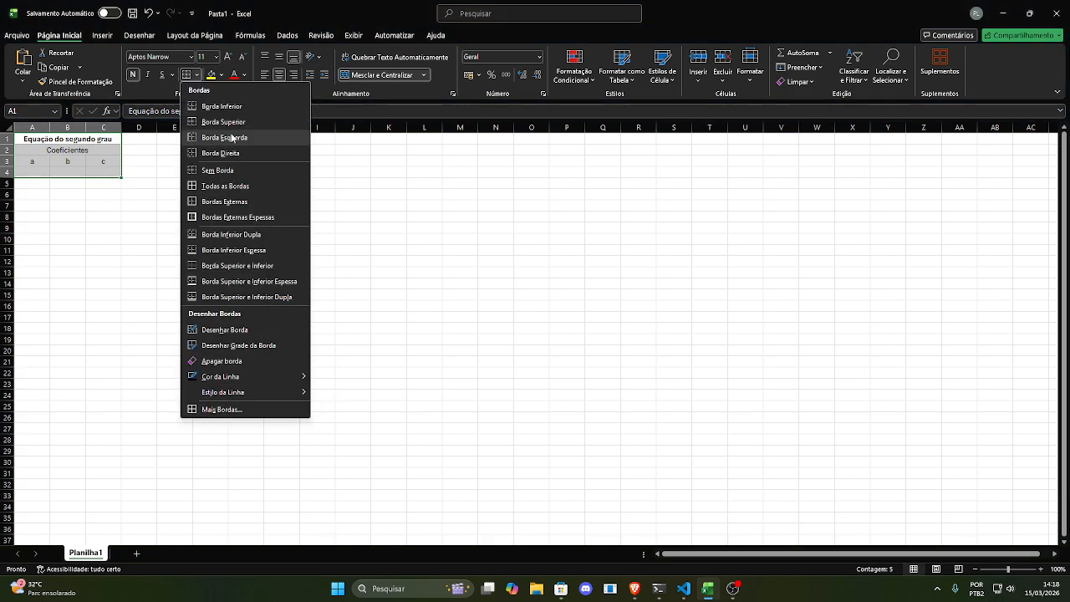
click(232, 185)
click(213, 183)
Step: Format the coefficient labels a, b and c in A3:C3 as bold and italic
click(32, 172)
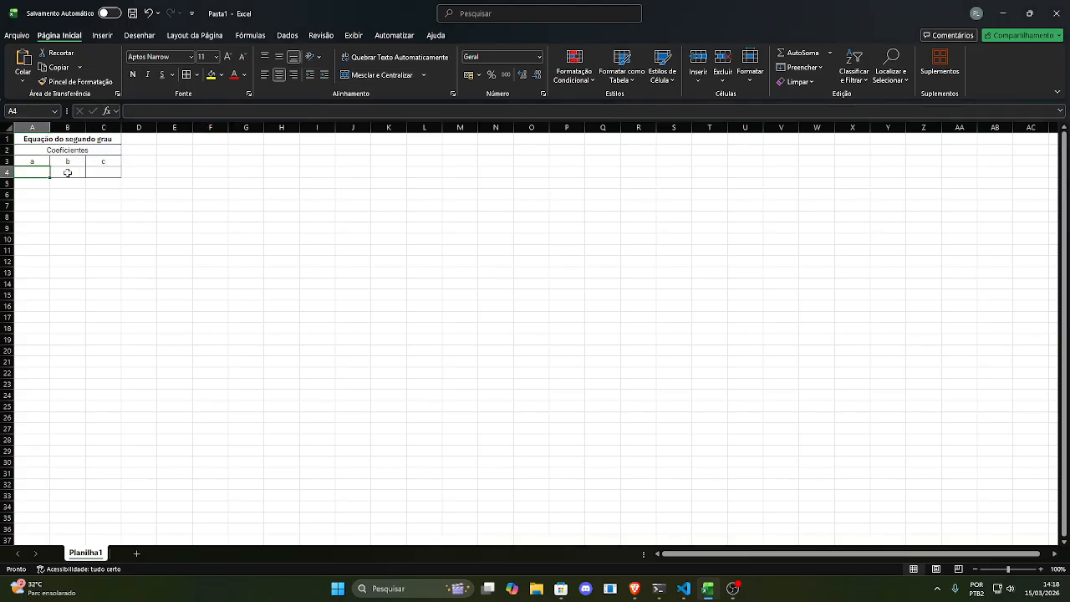
drag(32, 160, 103, 161)
key(ctrl+n)
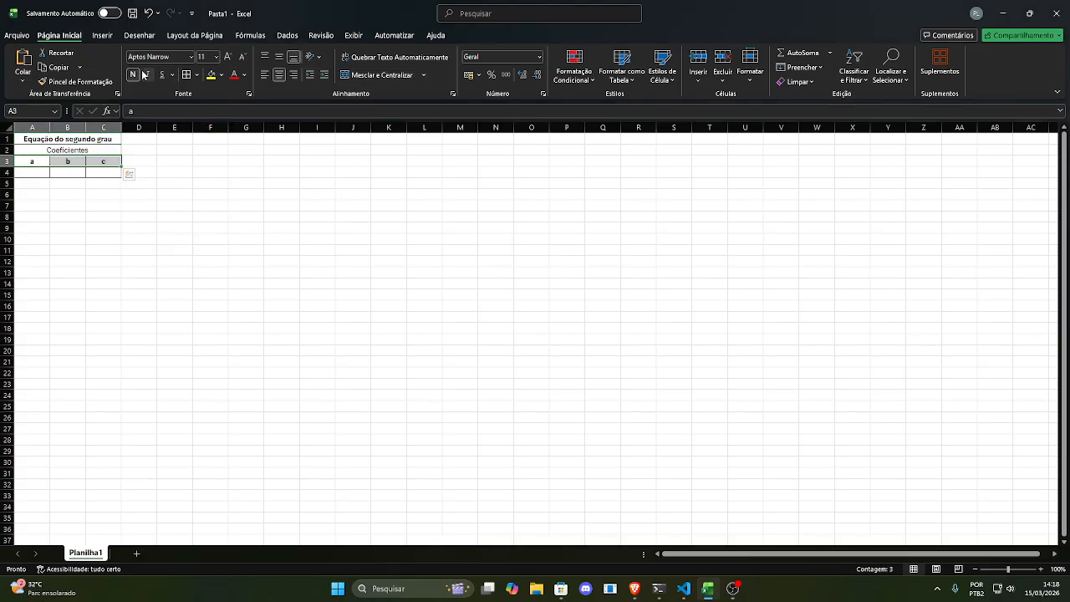
key(ctrl+i)
click(46, 173)
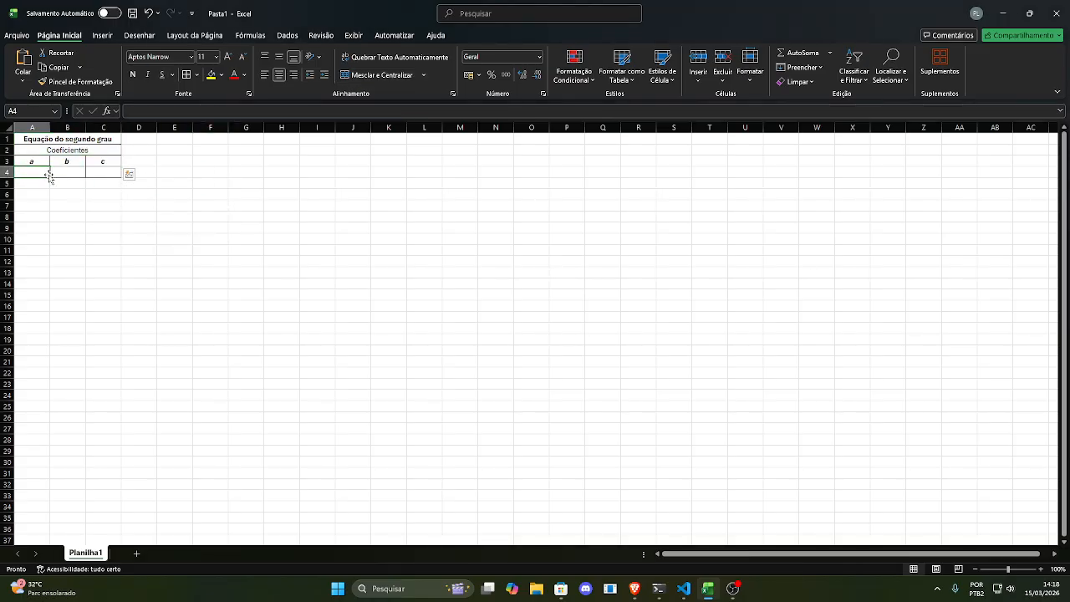
Step: Enter the example expression "x² + 2x - 6" in cell A5
click(115, 204)
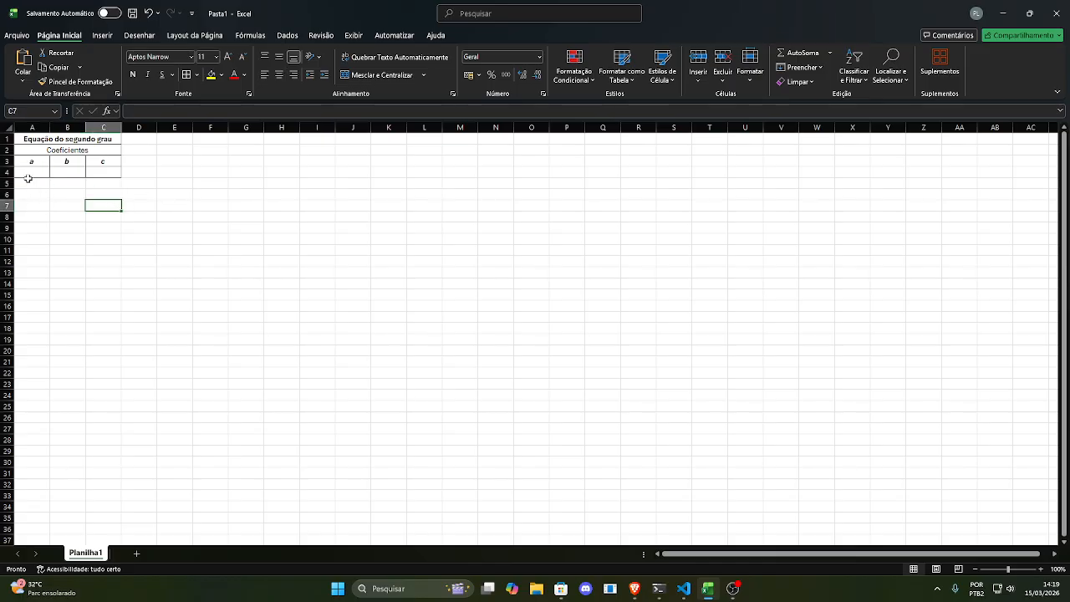
click(29, 181)
text(x²)
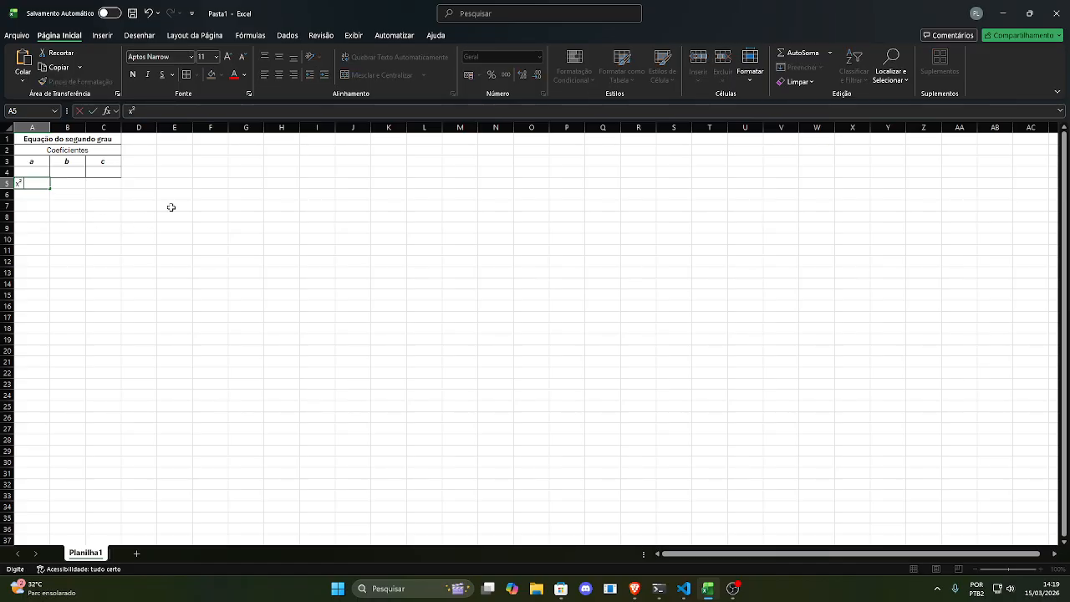
text( + 2x - 6)
key(Return)
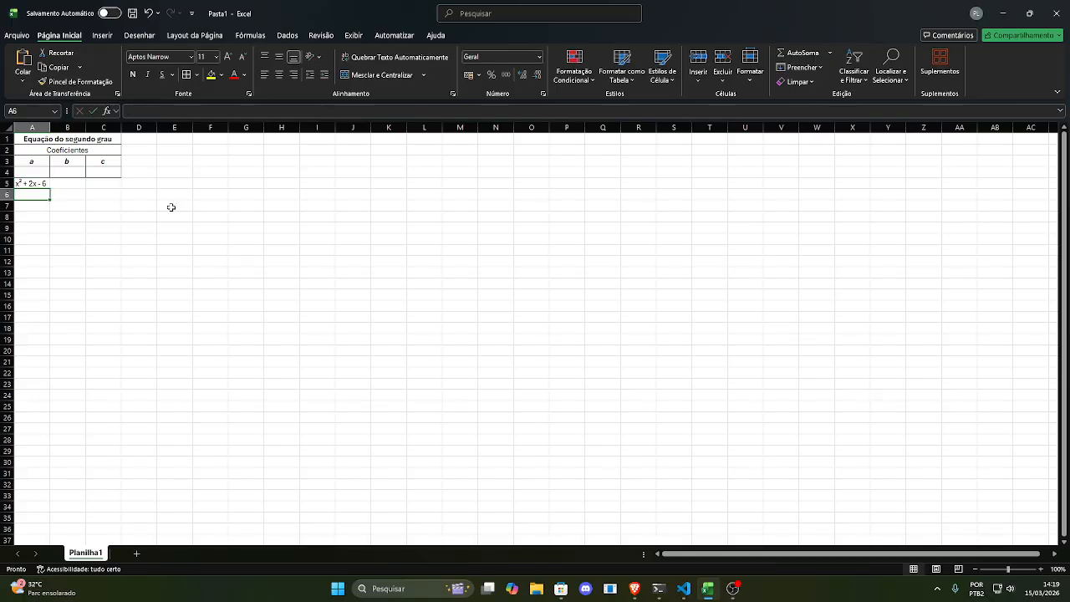
Step: Fill in the example's coefficients with 1 in A4, 2 in B4 and -6 in C4
click(18, 172)
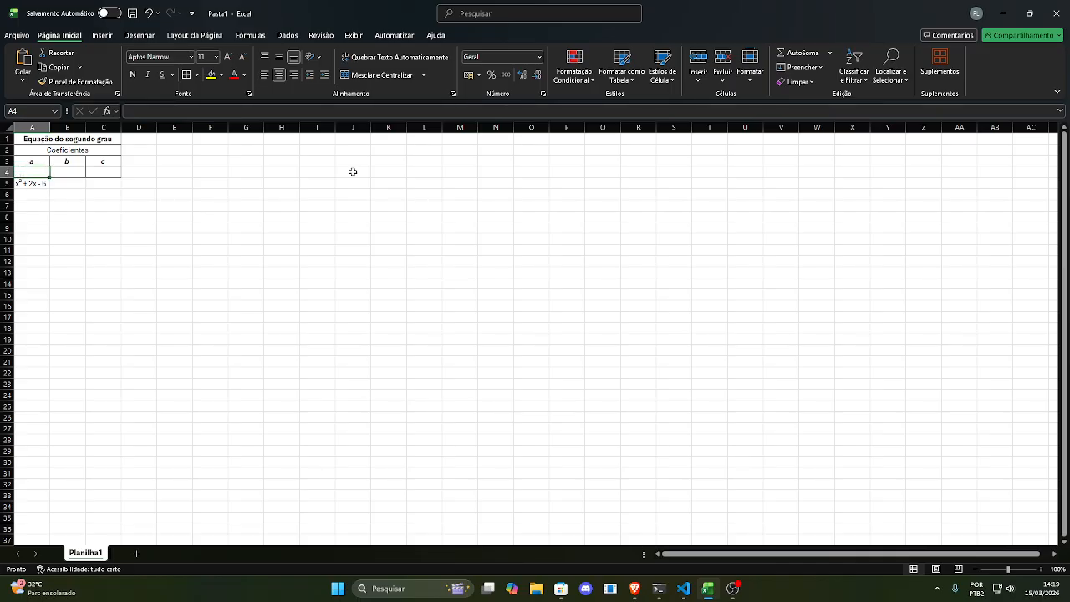
text(1)
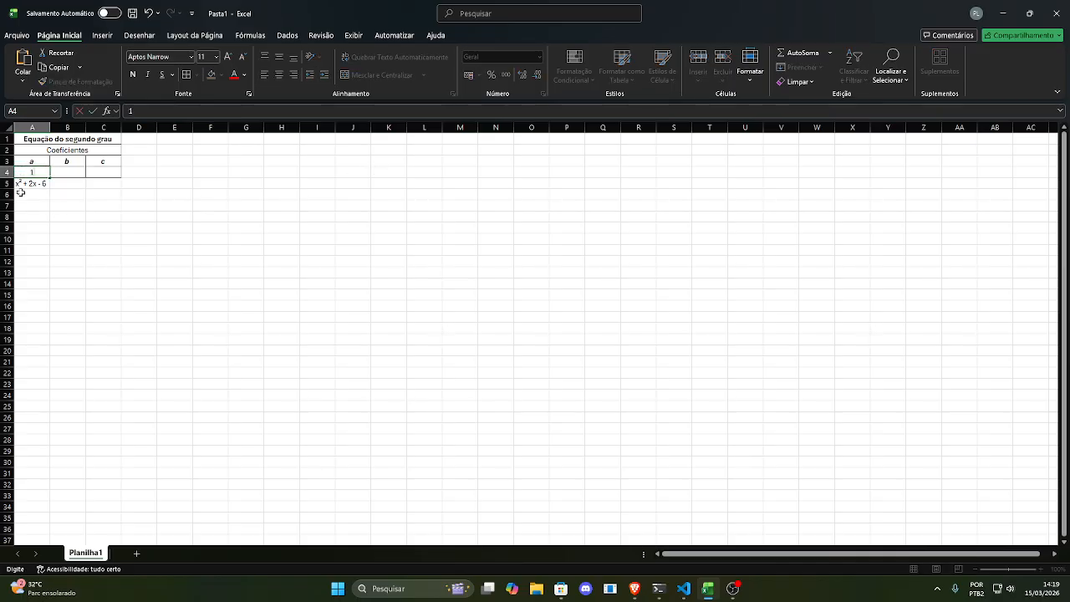
click(63, 170)
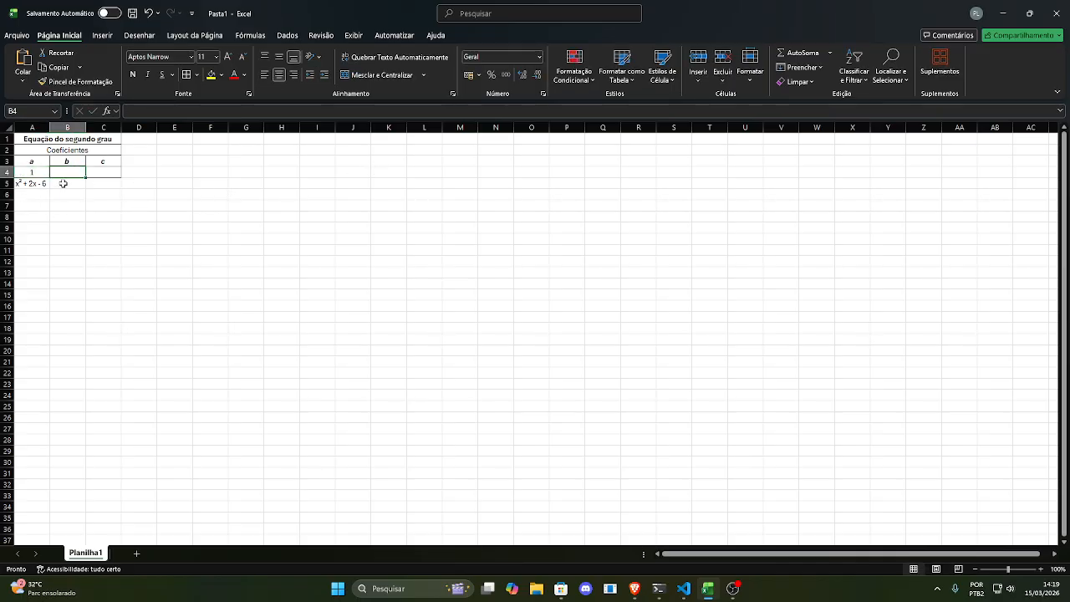
text(2)
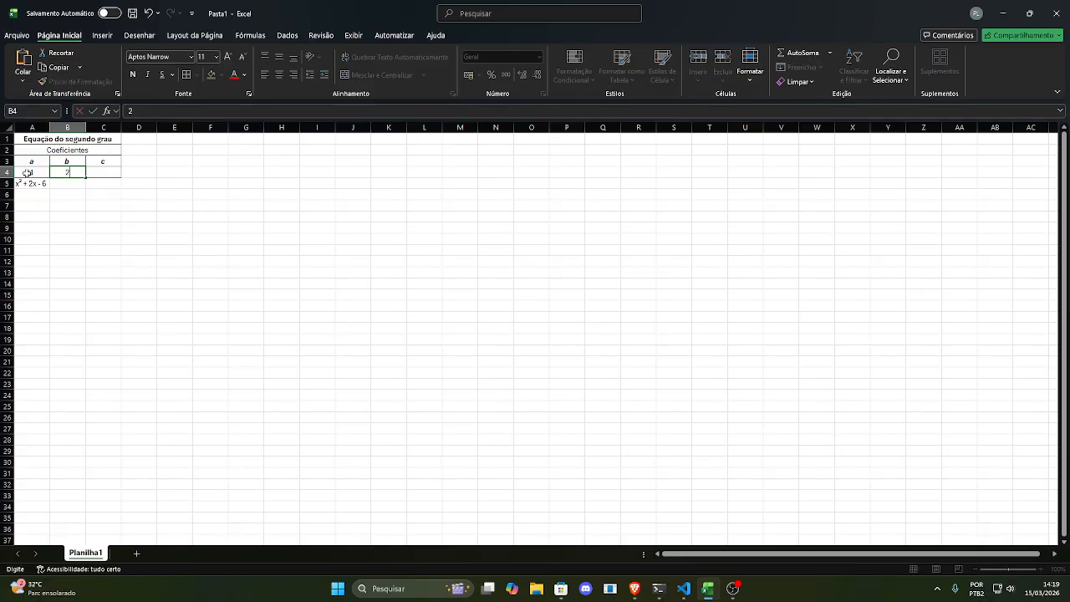
click(123, 172)
click(107, 173)
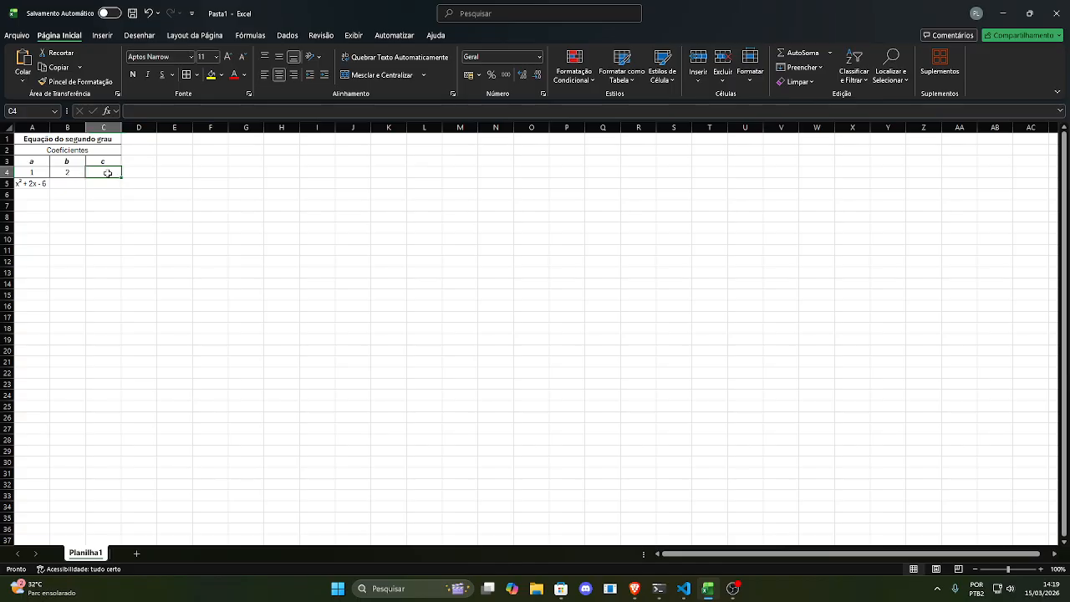
text(6)
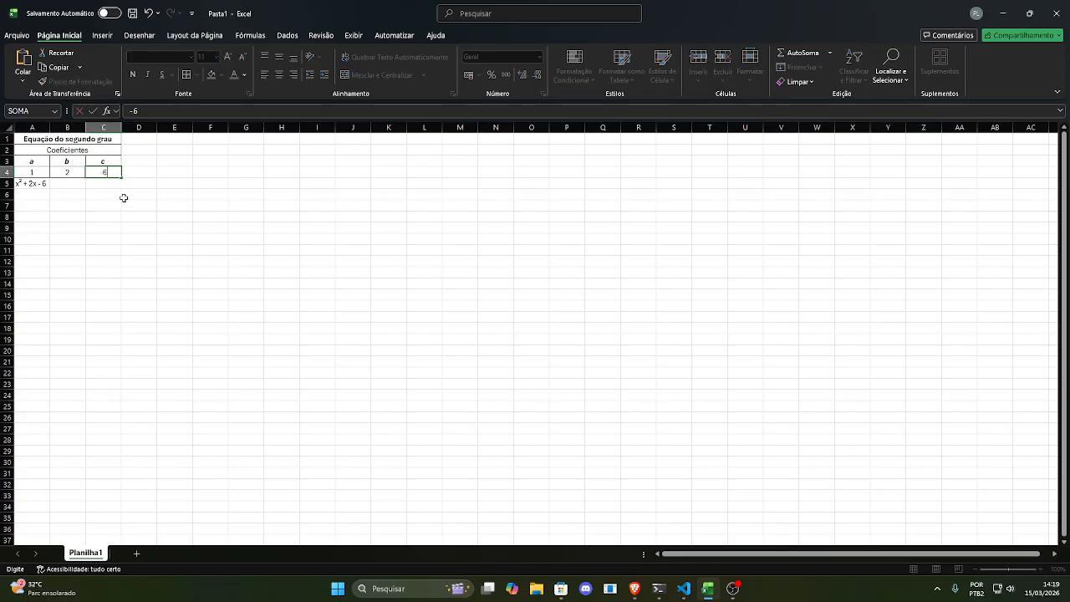
click(117, 195)
Step: Delete the example expression from cell A5
click(22, 183)
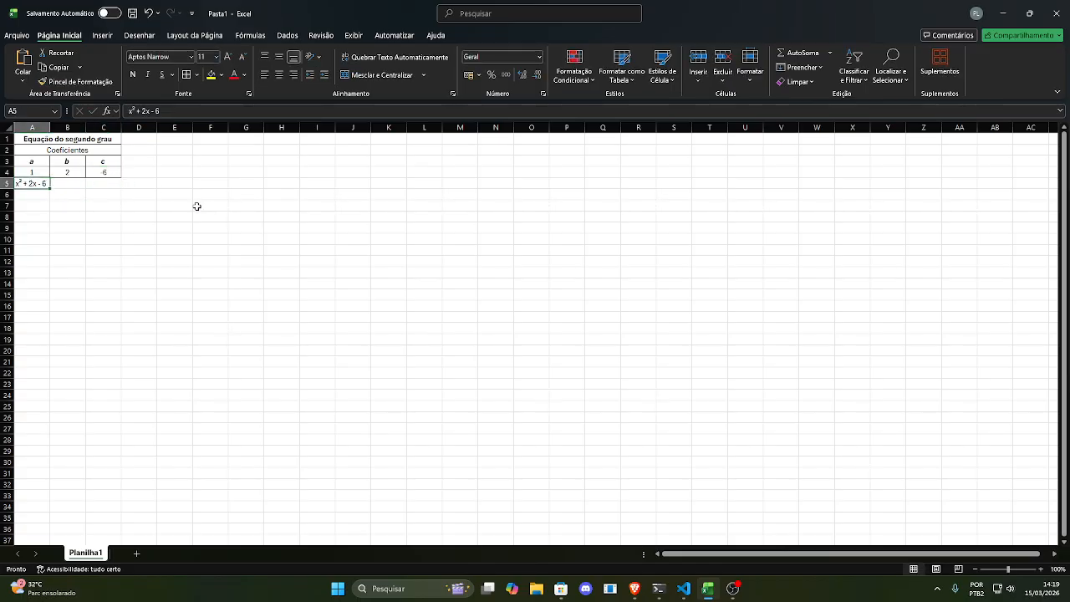
key(BackSpace)
click(170, 205)
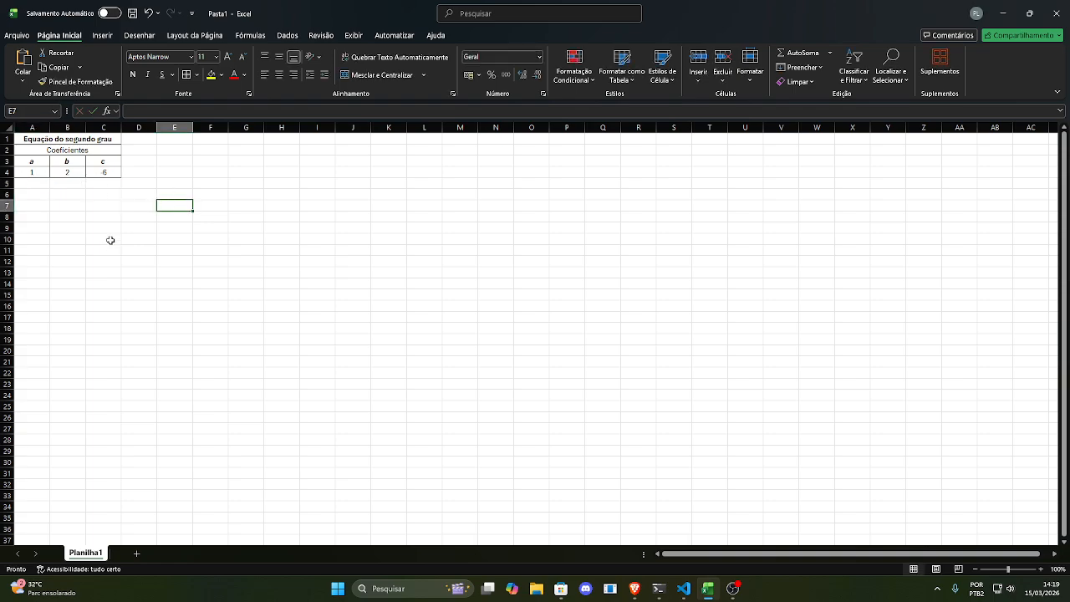
Step: Clear the example coefficient values from cells C4, B4 and A4
click(114, 173)
key(BackSpace)
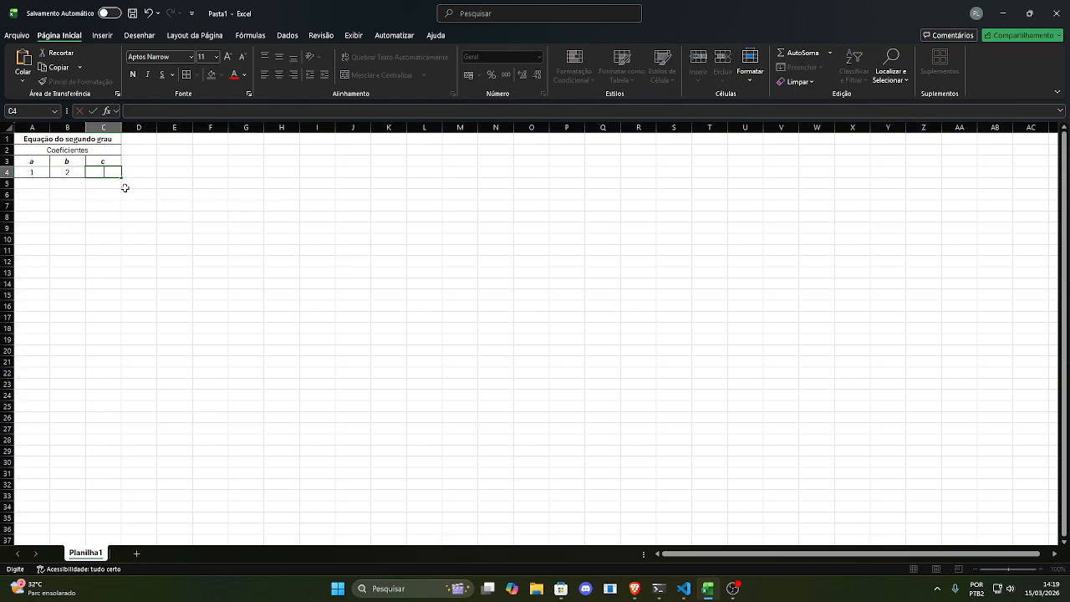
click(69, 173)
key(BackSpace)
click(33, 173)
key(BackSpace)
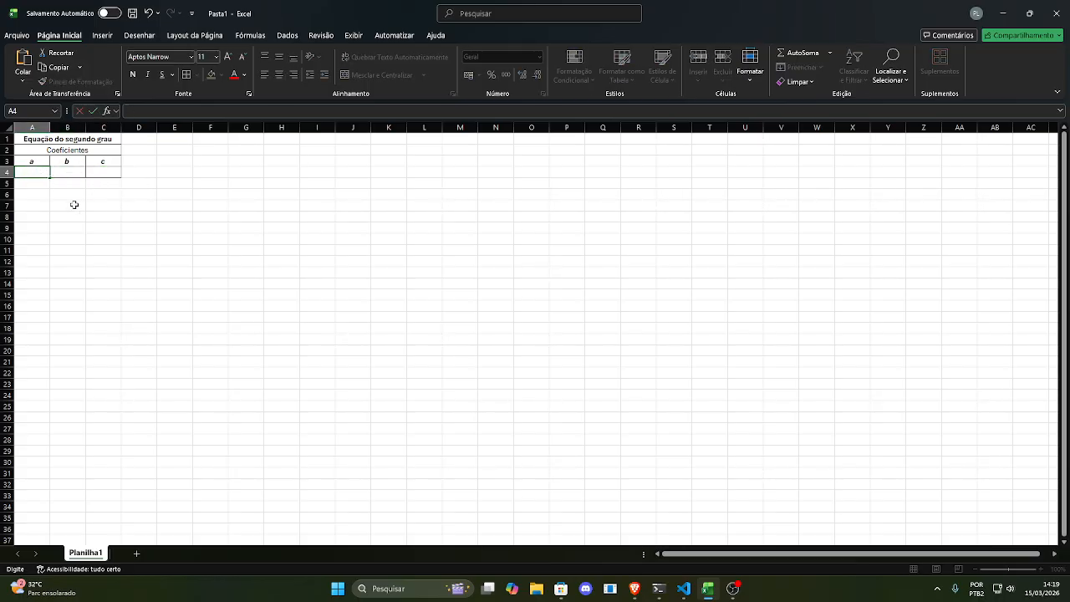
Step: Enter the heading "Cálculo do Delta" in cell A6
click(43, 194)
key(shift+space)
click(43, 194)
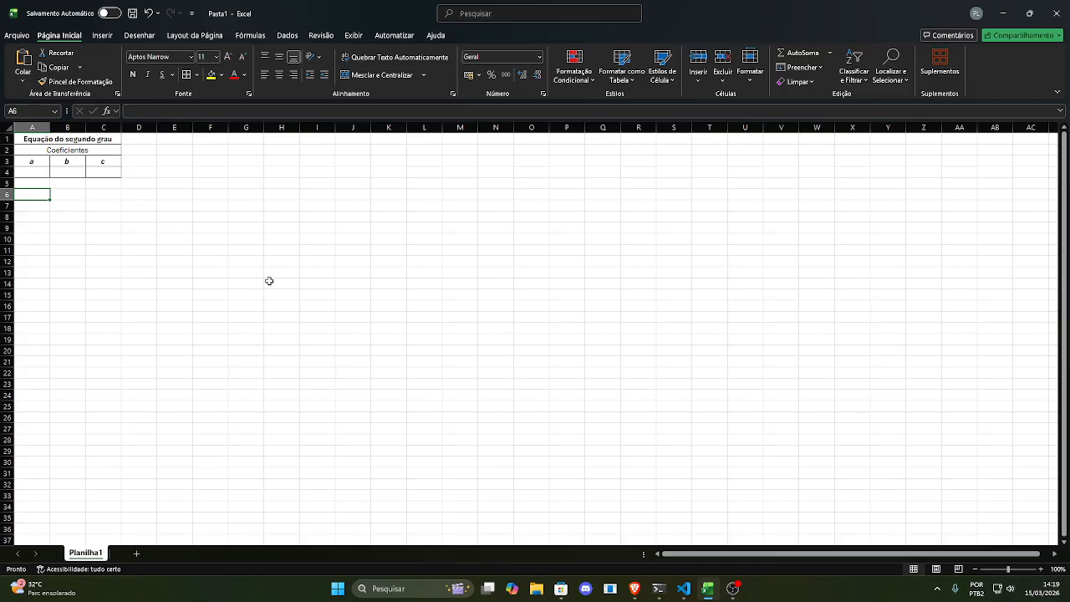
text(C)
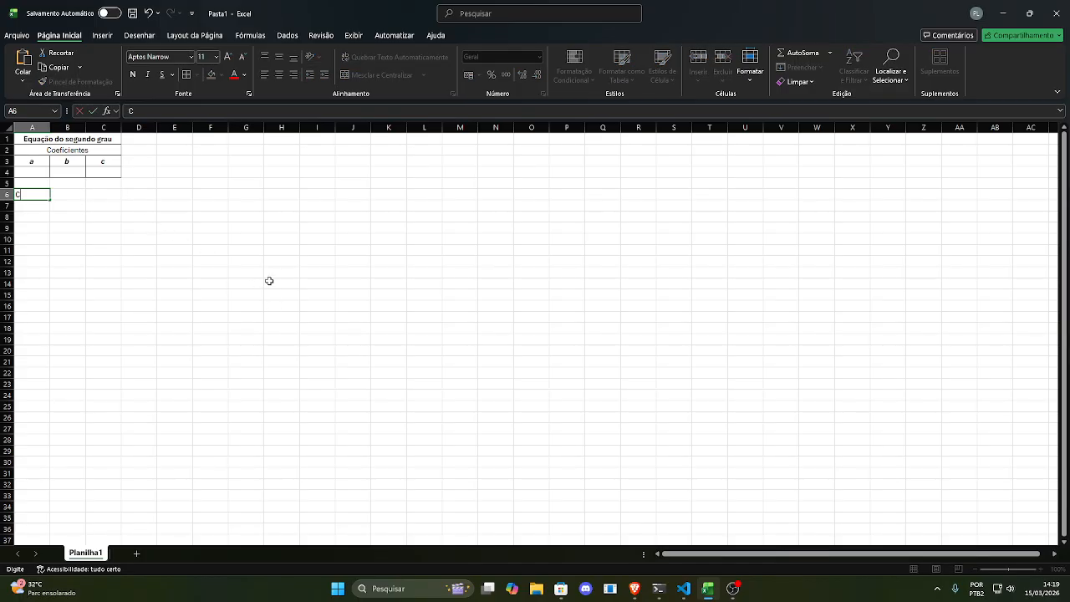
text(álculo do Delta)
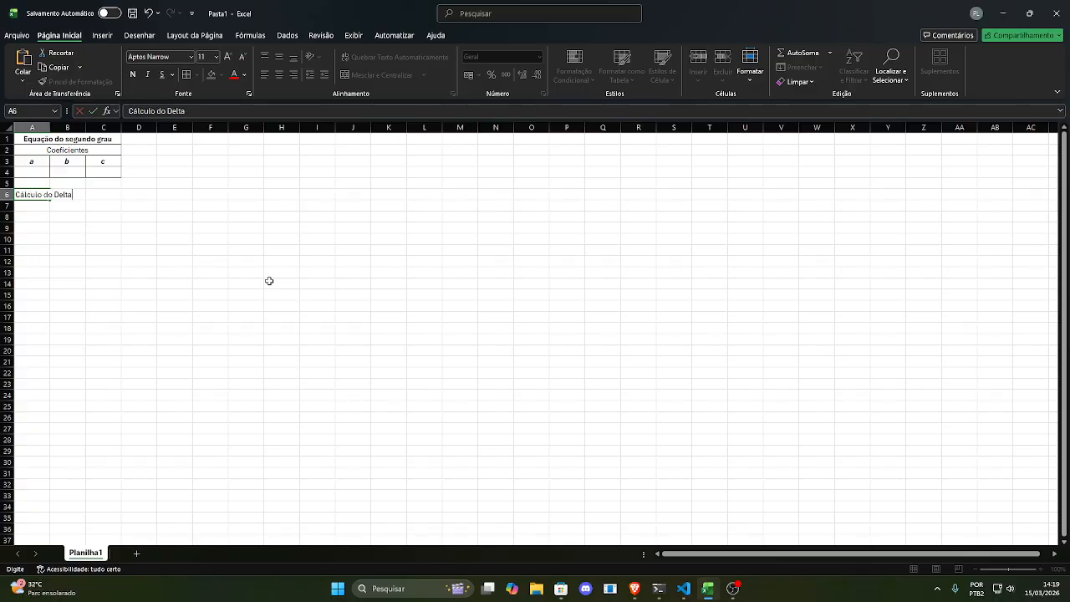
key(Return)
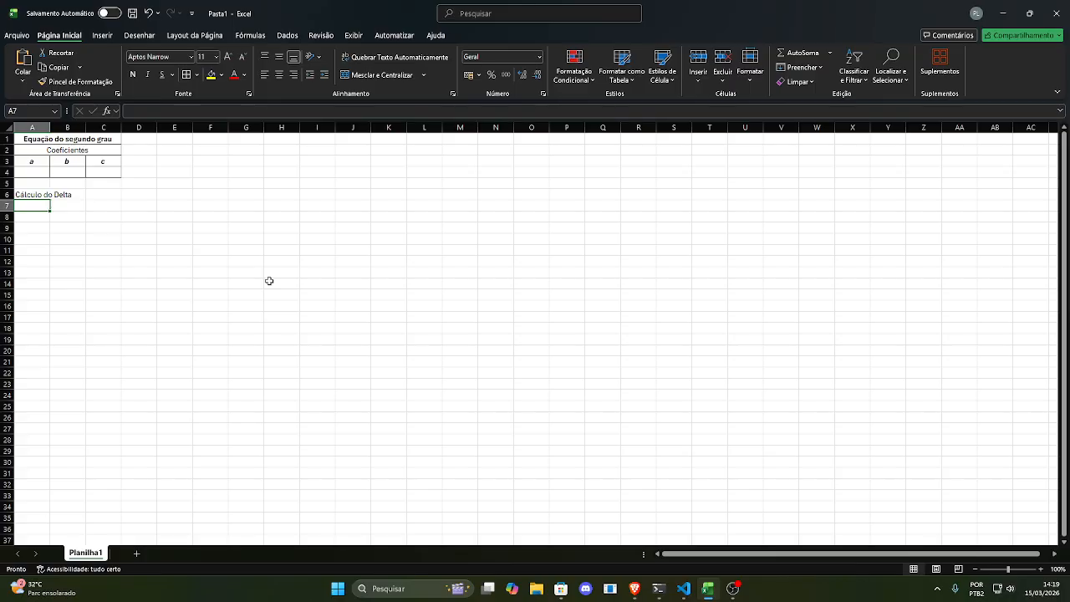
Step: Enter the first part of the delta formula, =(B4)^2, in cell A7, squaring coefficient b
click(196, 112)
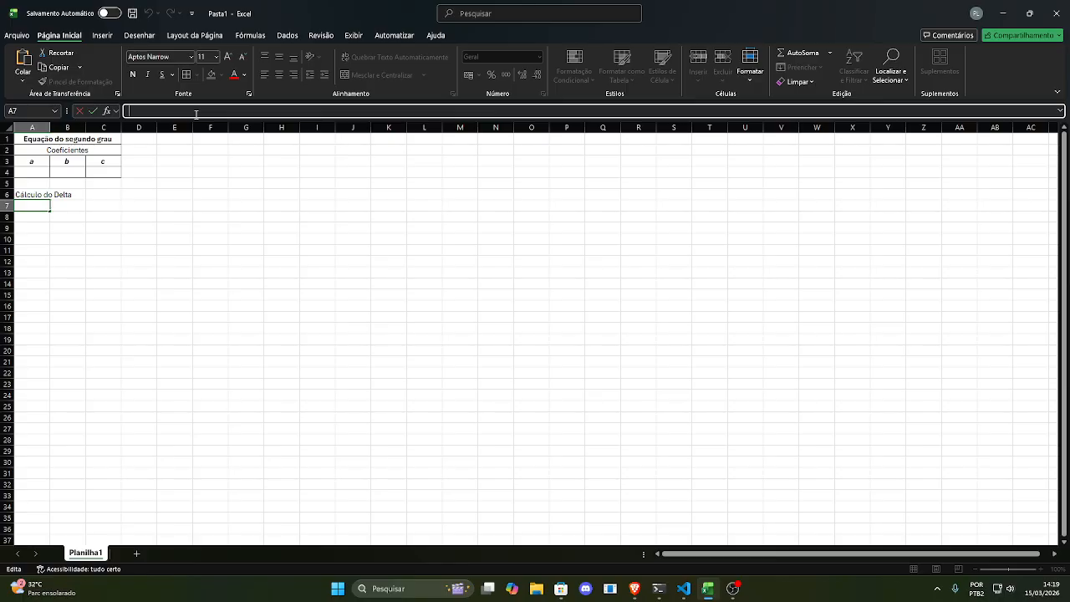
text(=)
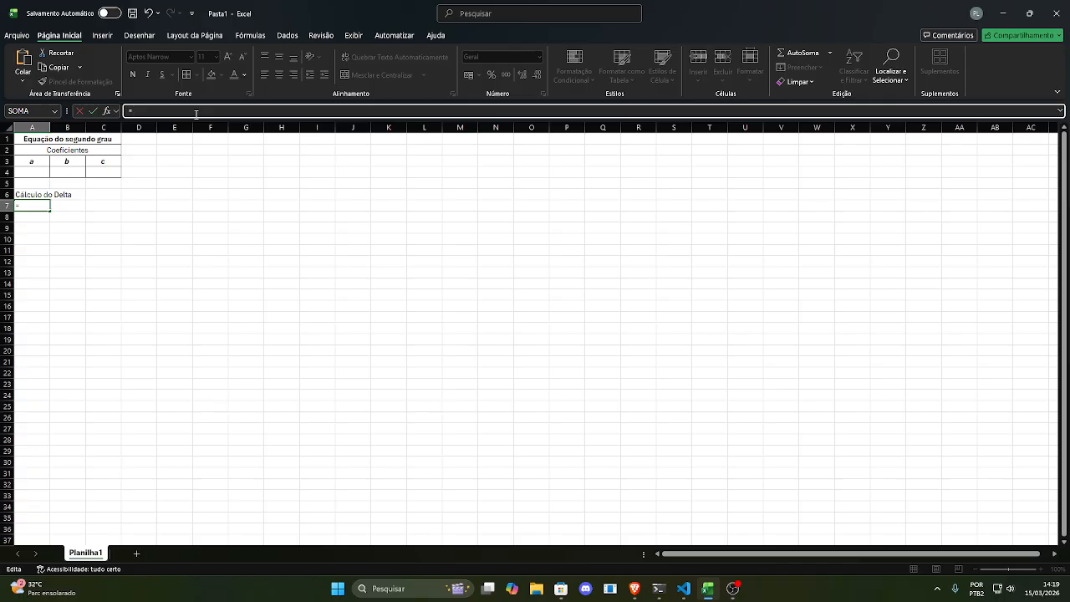
text(()
click(75, 172)
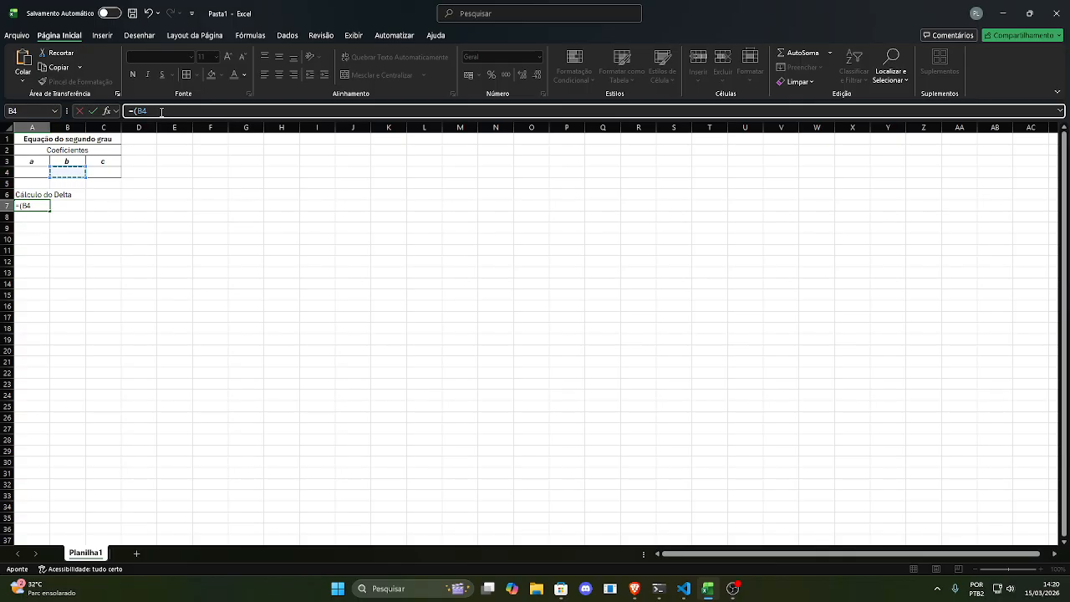
text()^2)
key(Tab)
key(Left)
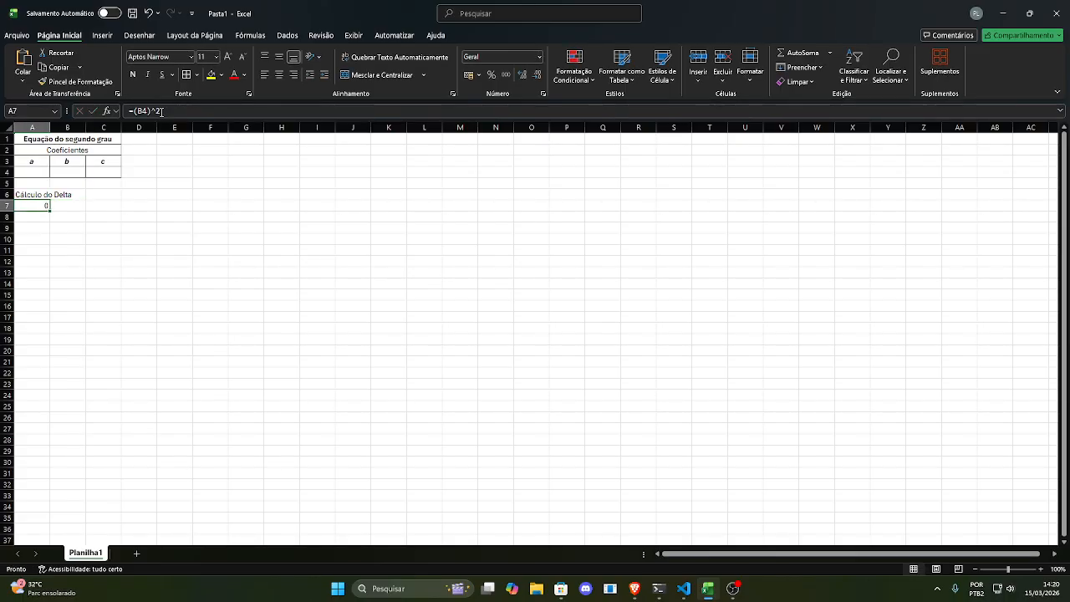
click(246, 183)
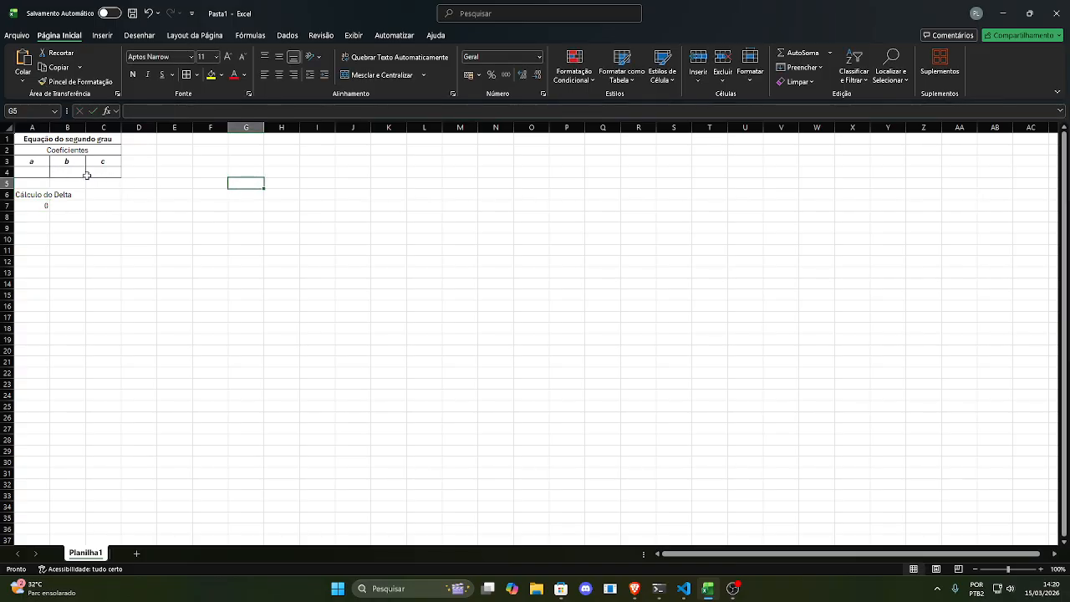
click(45, 207)
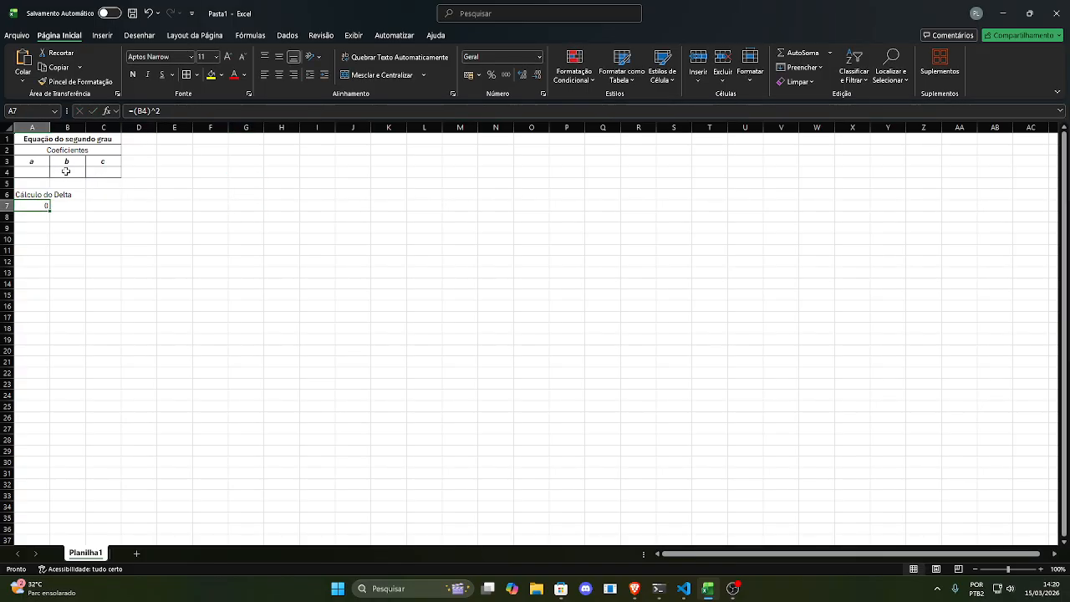
Step: Enter 5 as the test value for coefficient b in cell B4
click(66, 170)
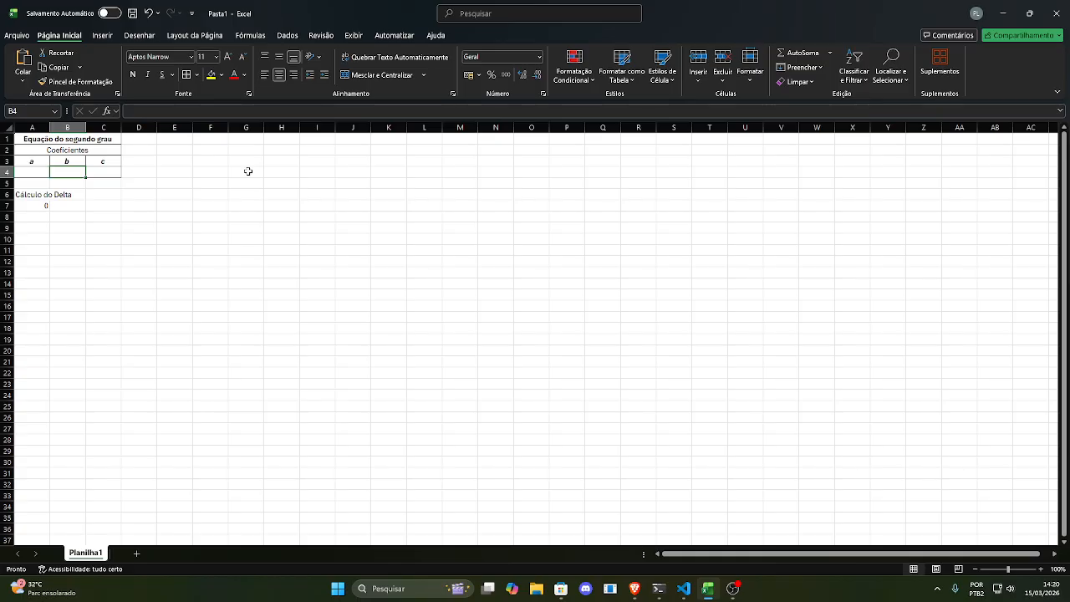
text(5)
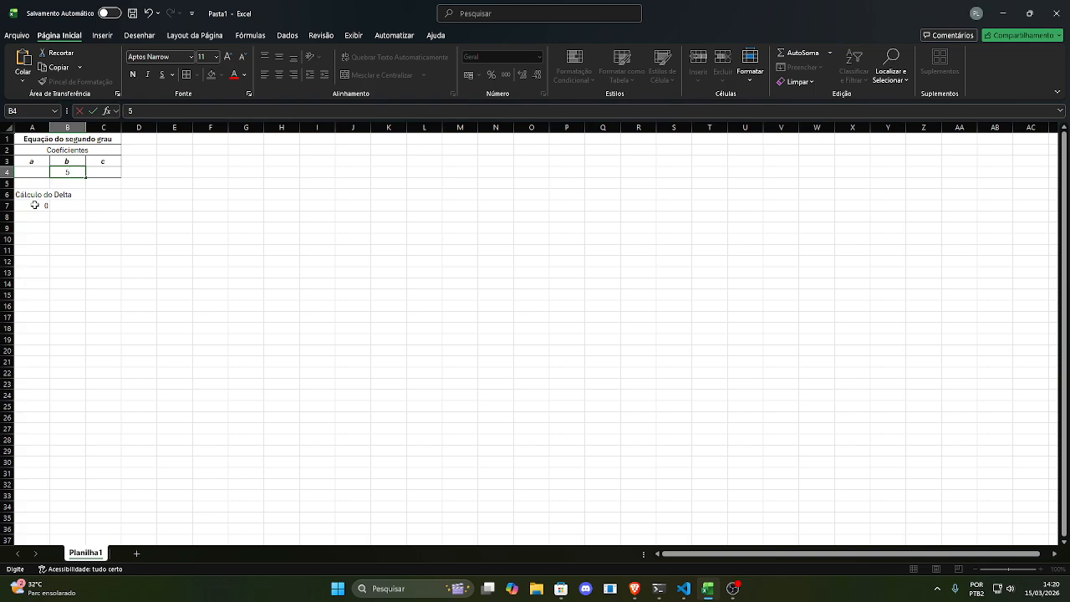
key(Return)
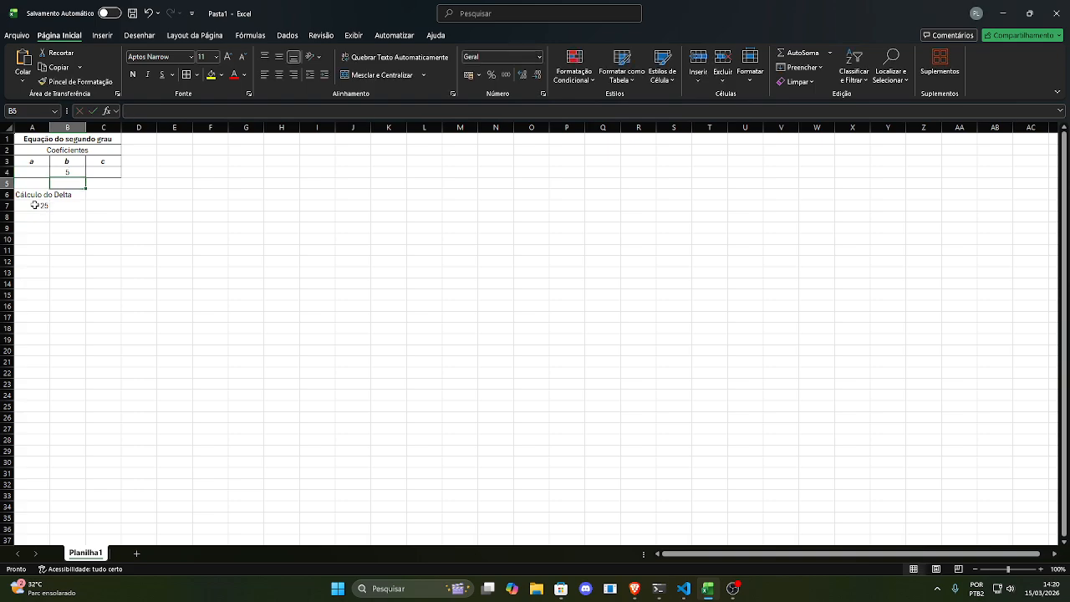
Step: Set the test value of coefficient b in cell B4 to -8
click(69, 171)
double_click(147, 110)
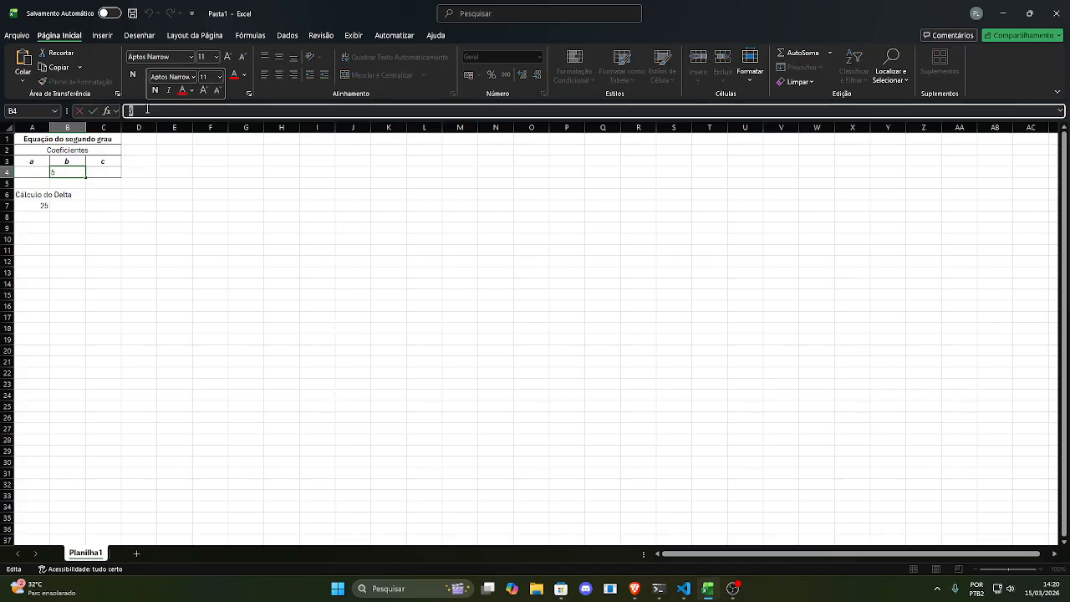
text(-8)
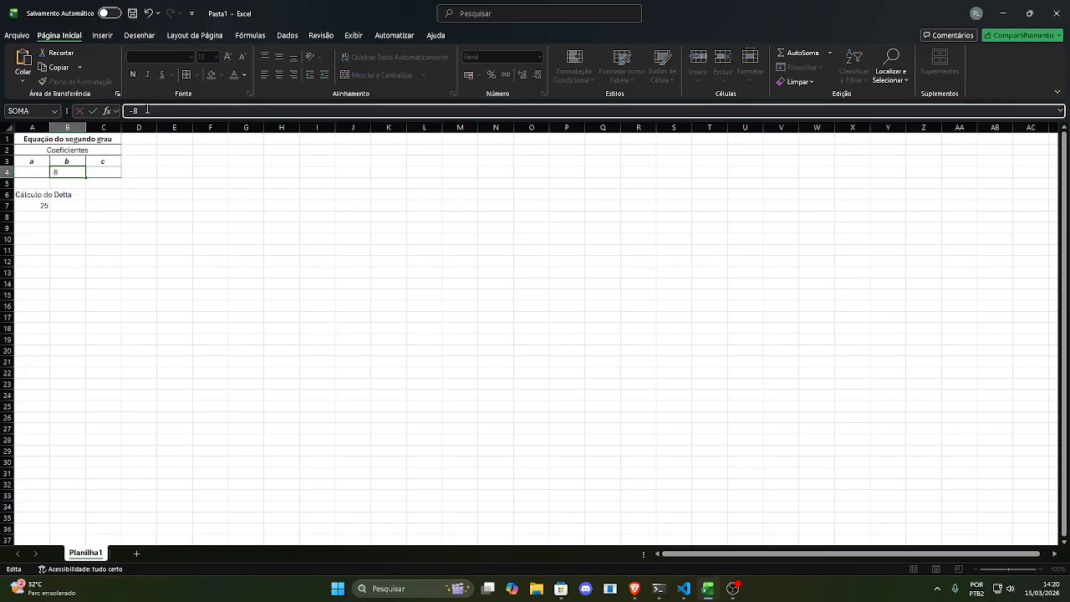
key(Return)
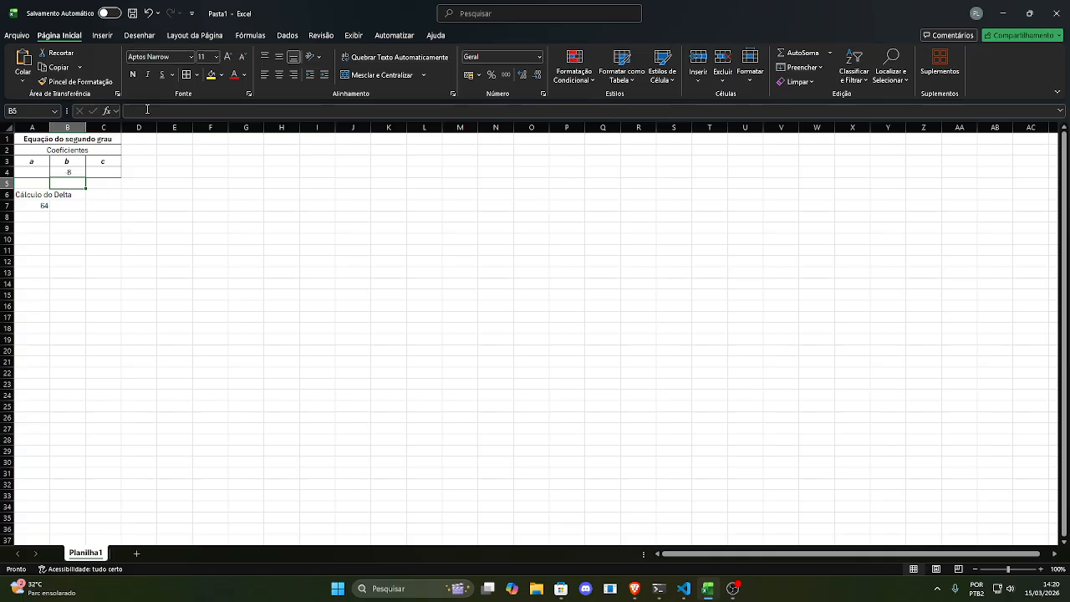
click(73, 173)
Step: Complete the delta formula in cell A7 as =(B4)^2-(4*A4*C4)
click(40, 207)
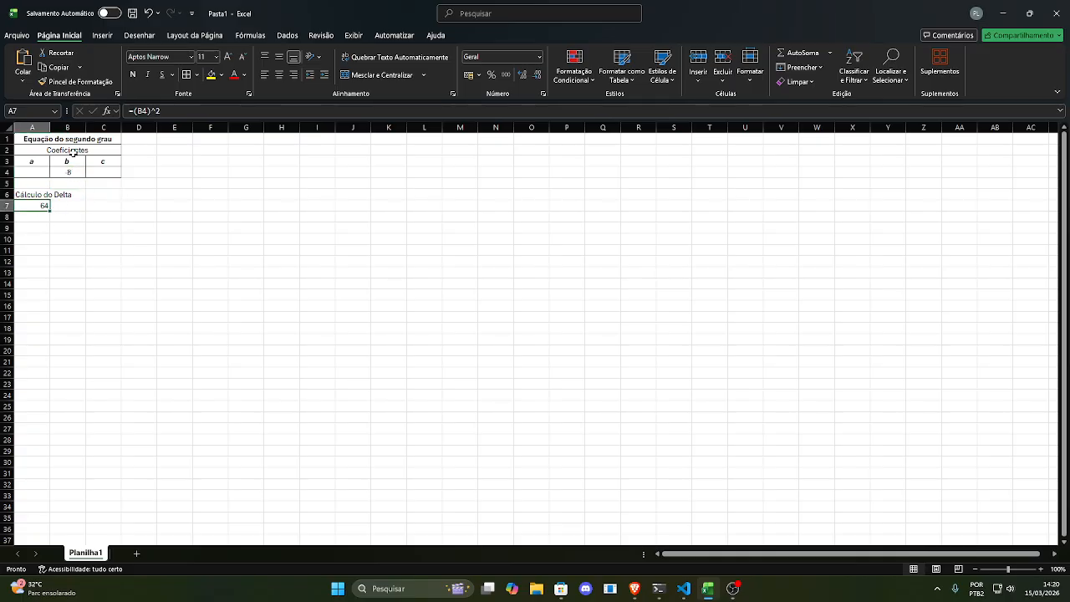
click(195, 110)
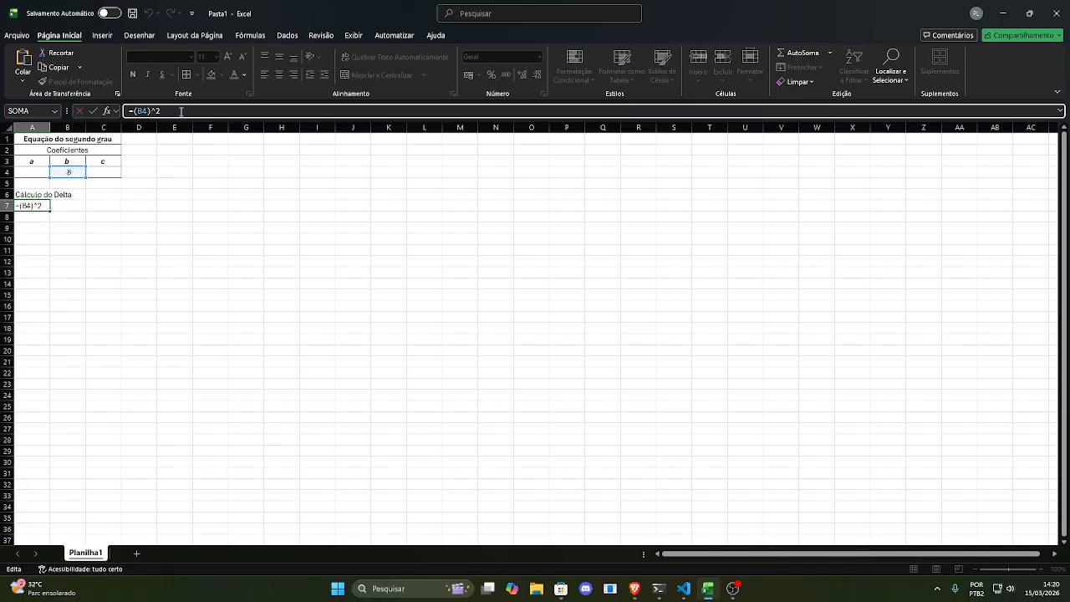
text(()
text(-4*)
click(139, 112)
key(BackSpace)
text((4*)
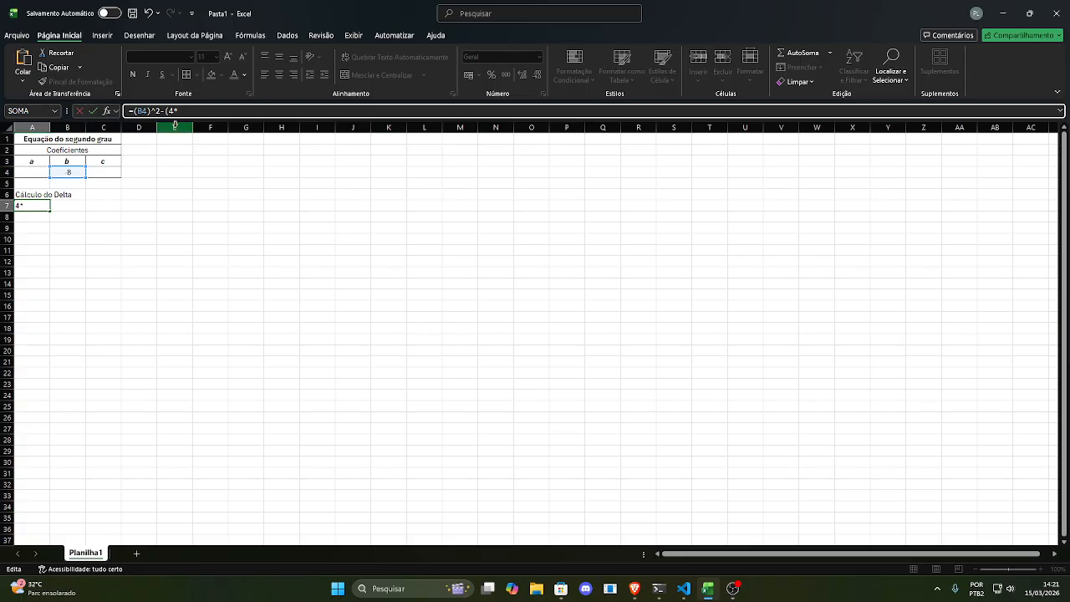
text(A4*)
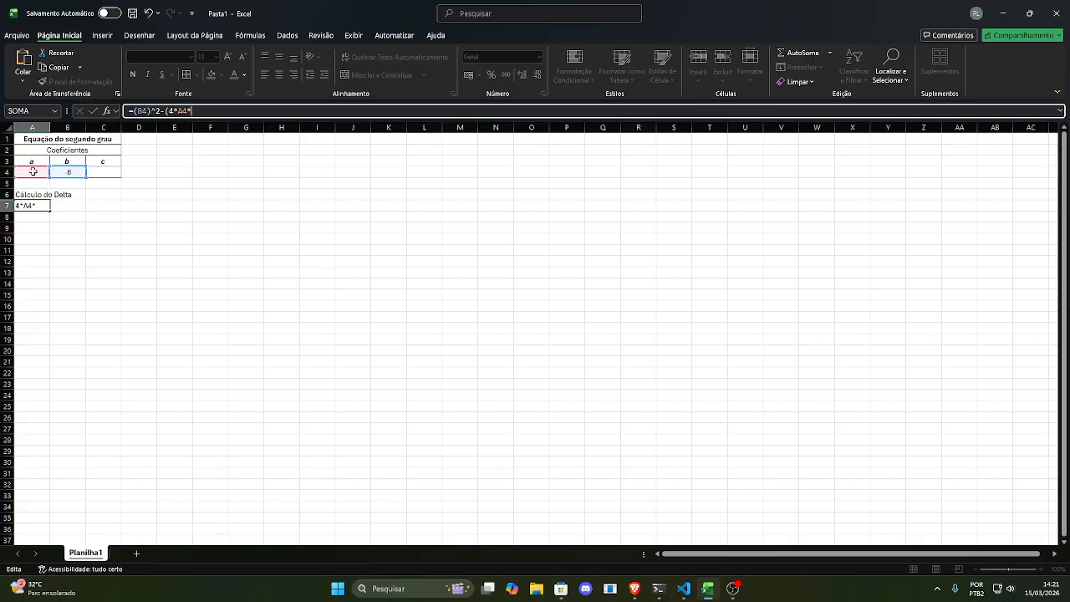
text(C)
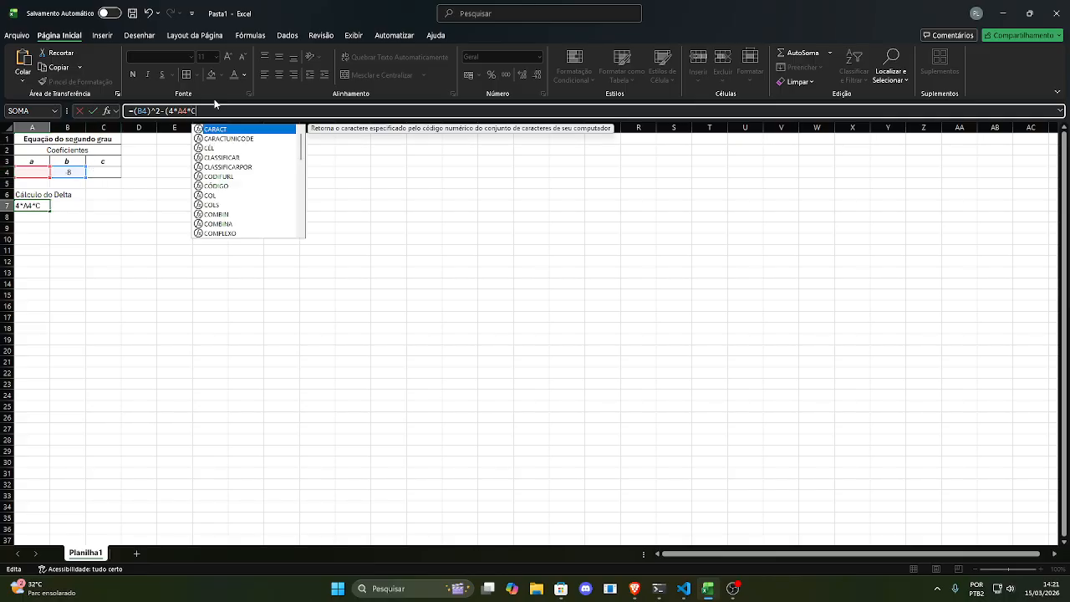
text(4))
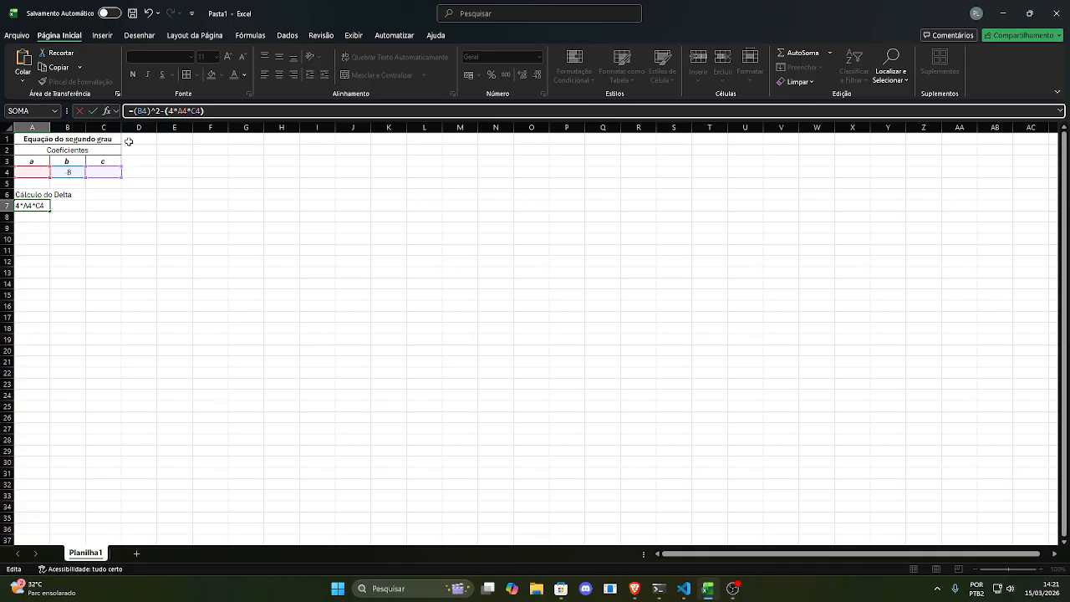
key(BackSpace)
key(BackSpace)
key(BackSpace)
click(101, 171)
text())
key(Return)
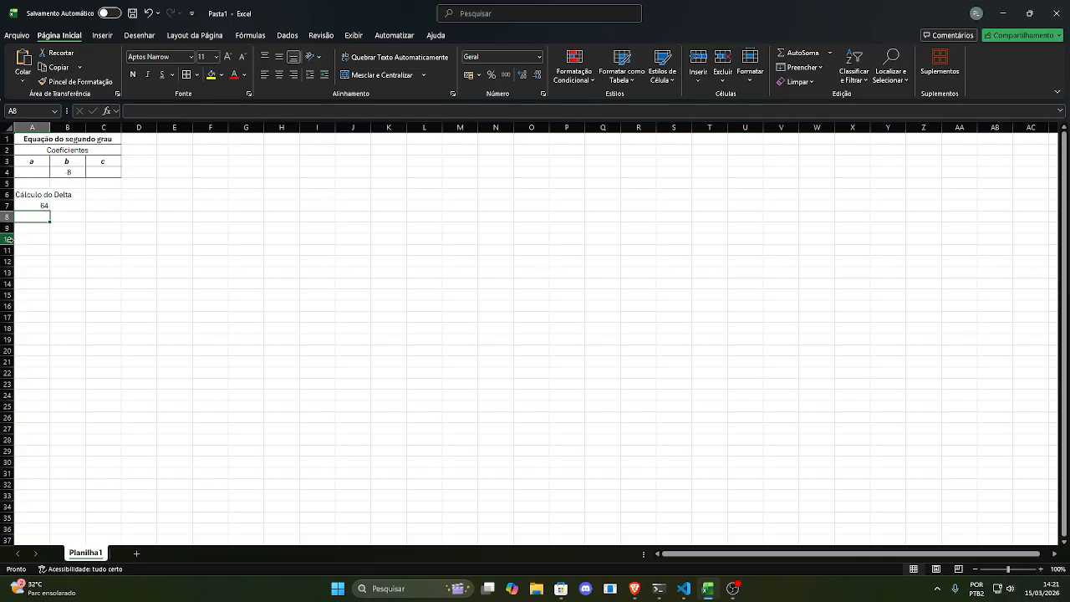
Step: Fill in the test coefficients a and c with 4 in cell A4 and 2 in cell C4
click(38, 175)
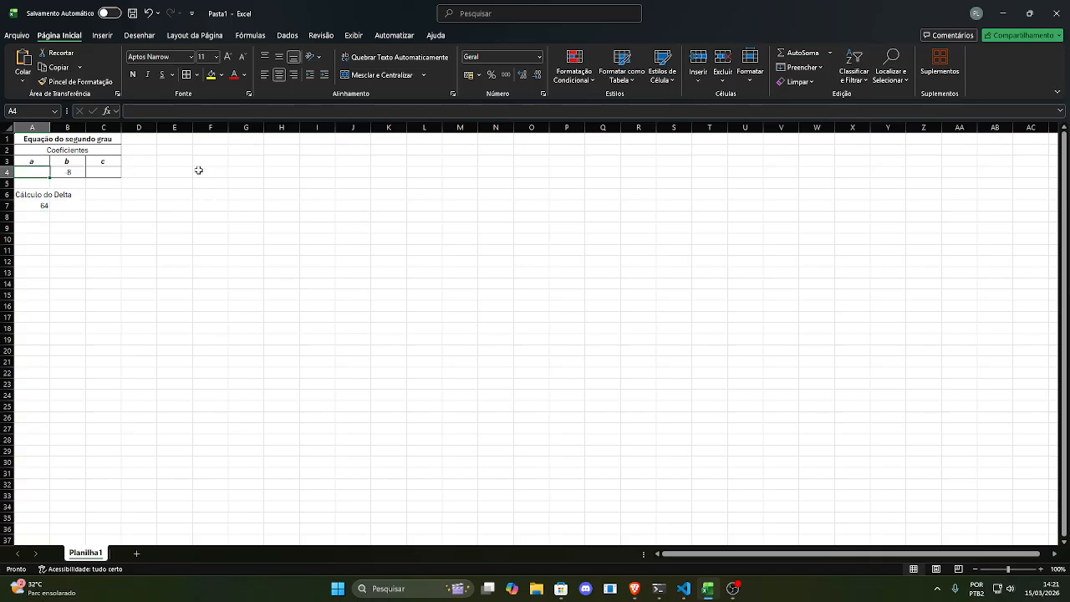
text(4)
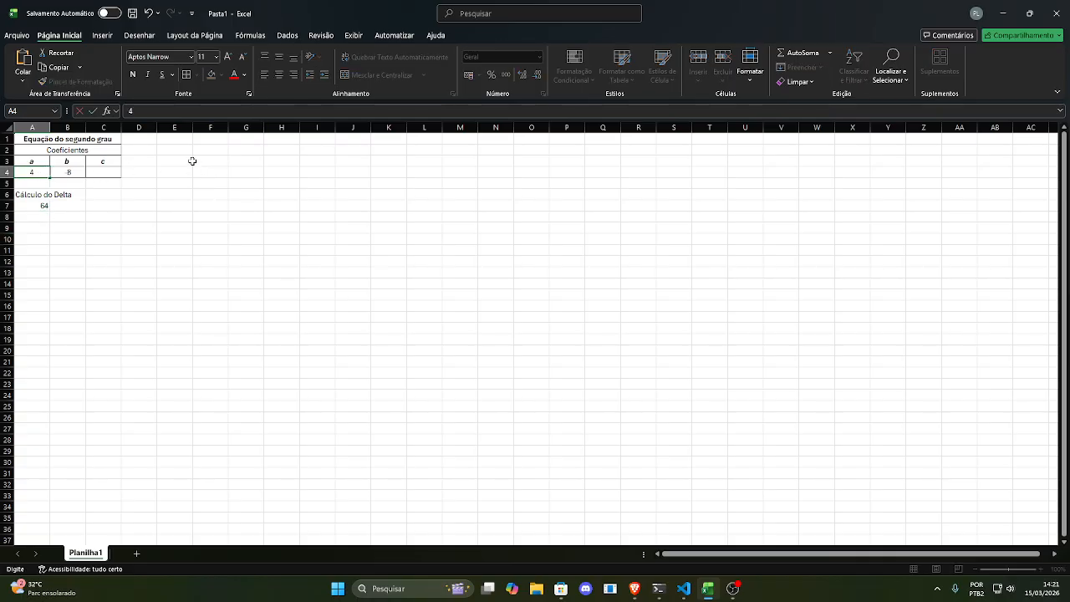
click(117, 171)
text(2)
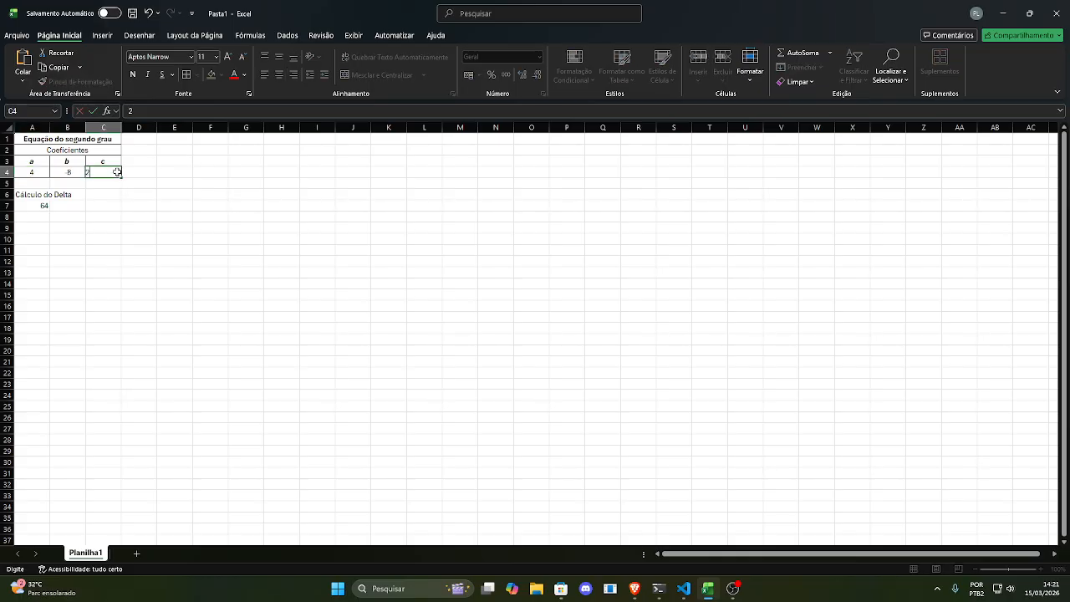
key(Return)
click(43, 208)
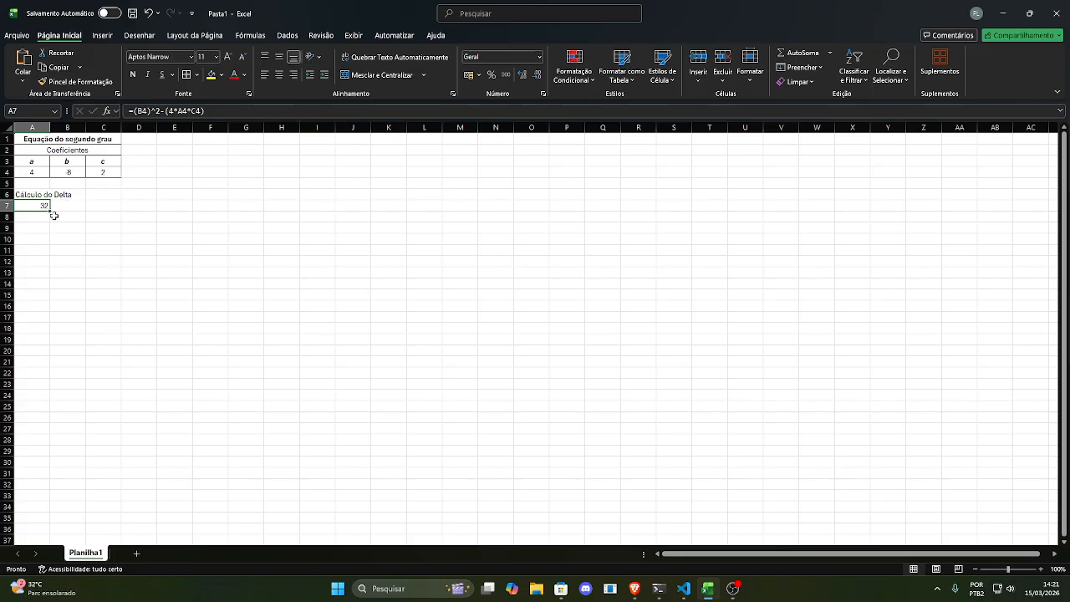
Step: Enter the heading "Cálculo da Raíz de Delta" in cell A8
key(Tab)
key(Return)
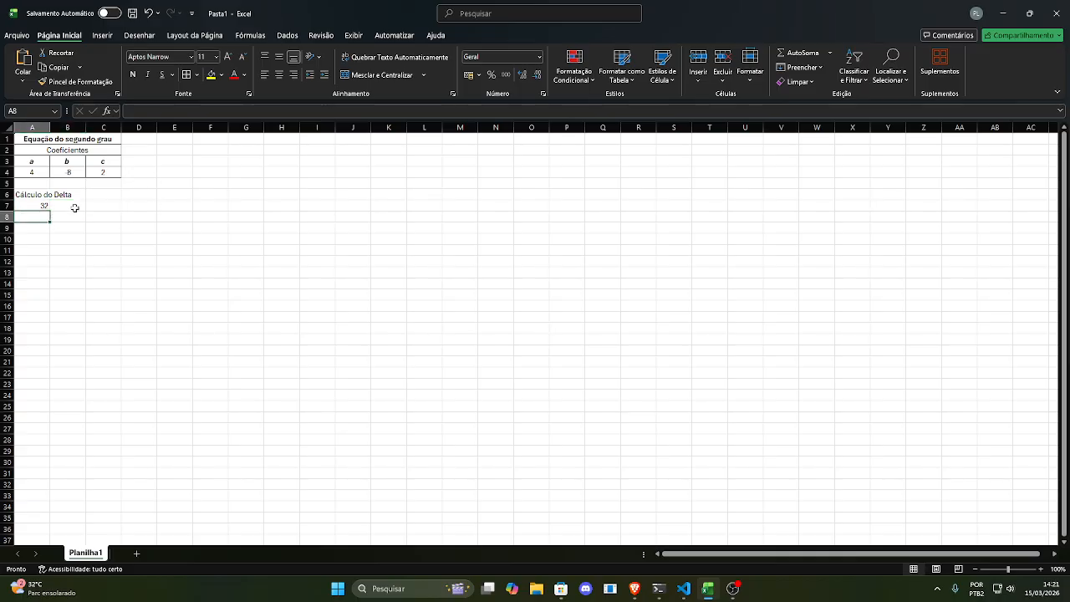
text(Cálc)
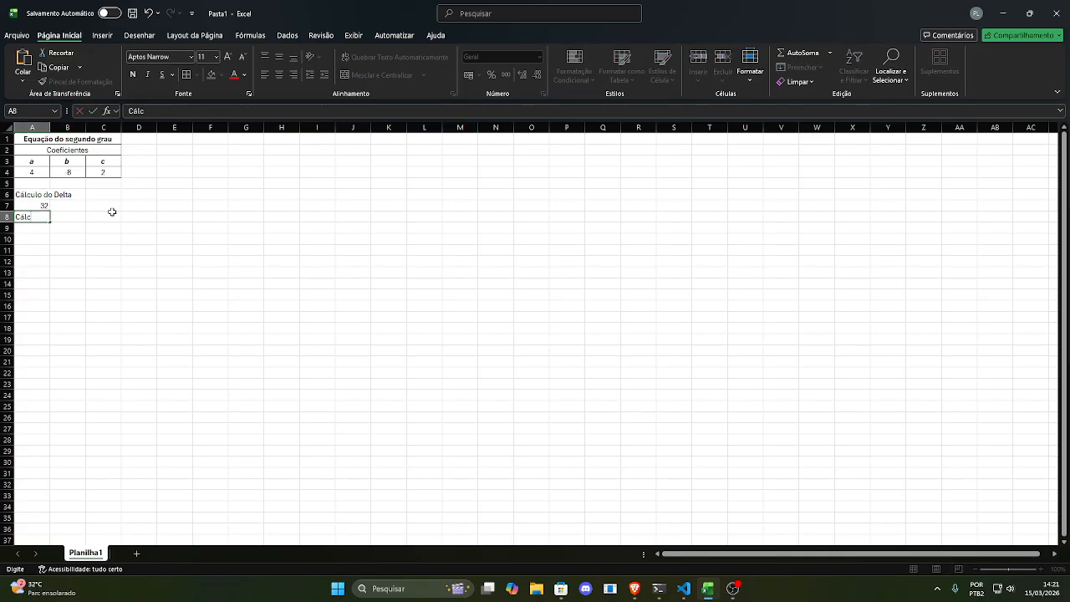
text(lulo da Ra)
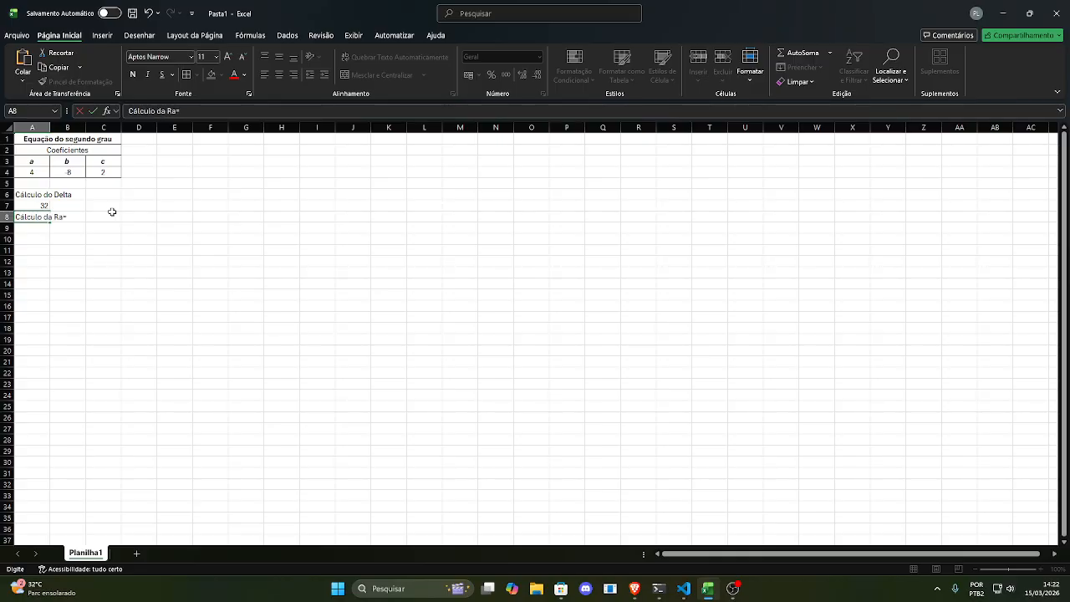
text(iz de Delta)
key(Return)
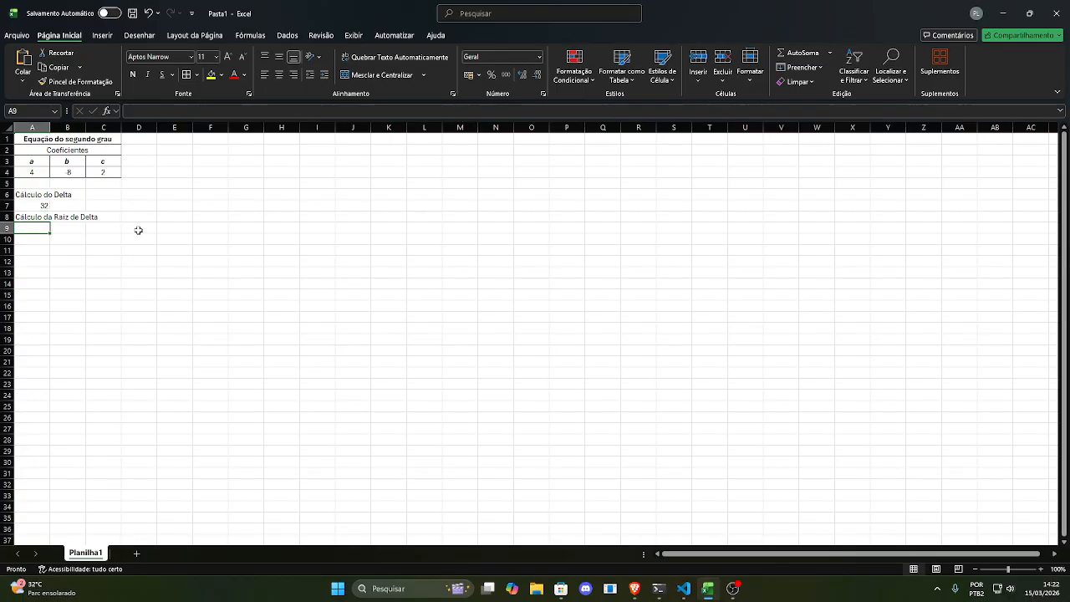
Step: Start a square root formula in cell A9 with the RAIZ function
click(161, 113)
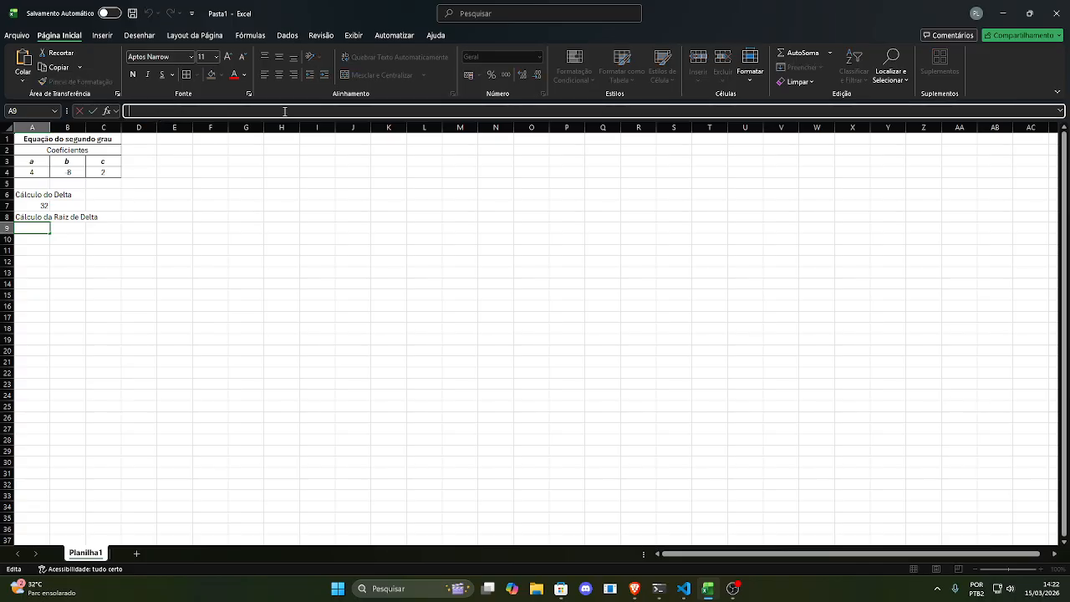
text(=)
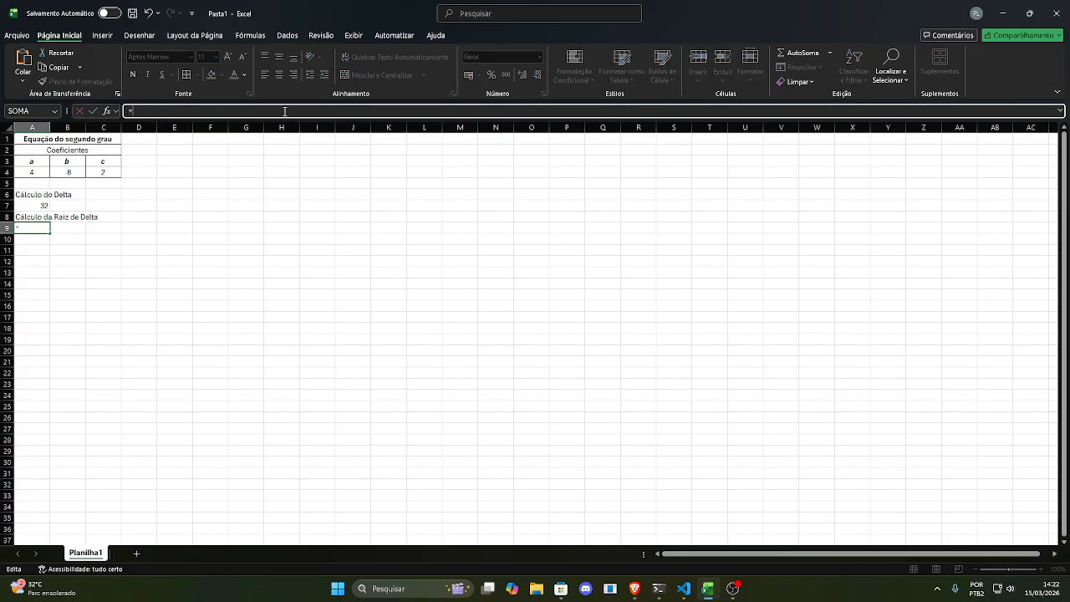
text(Rai)
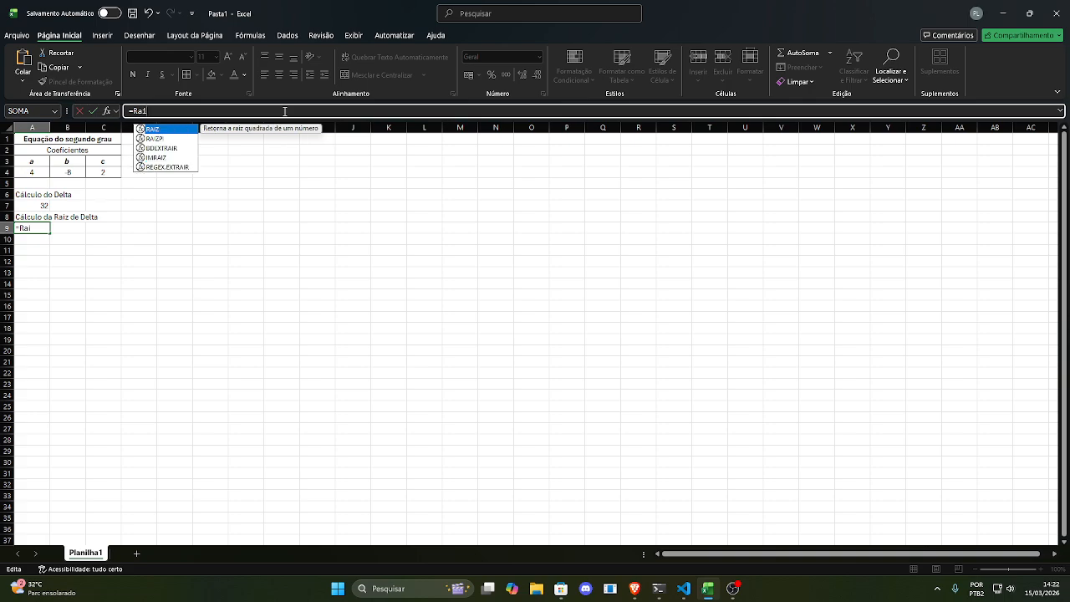
key(BackSpace)
key(BackSpace)
key(BackSpace)
text(R)
text(a)
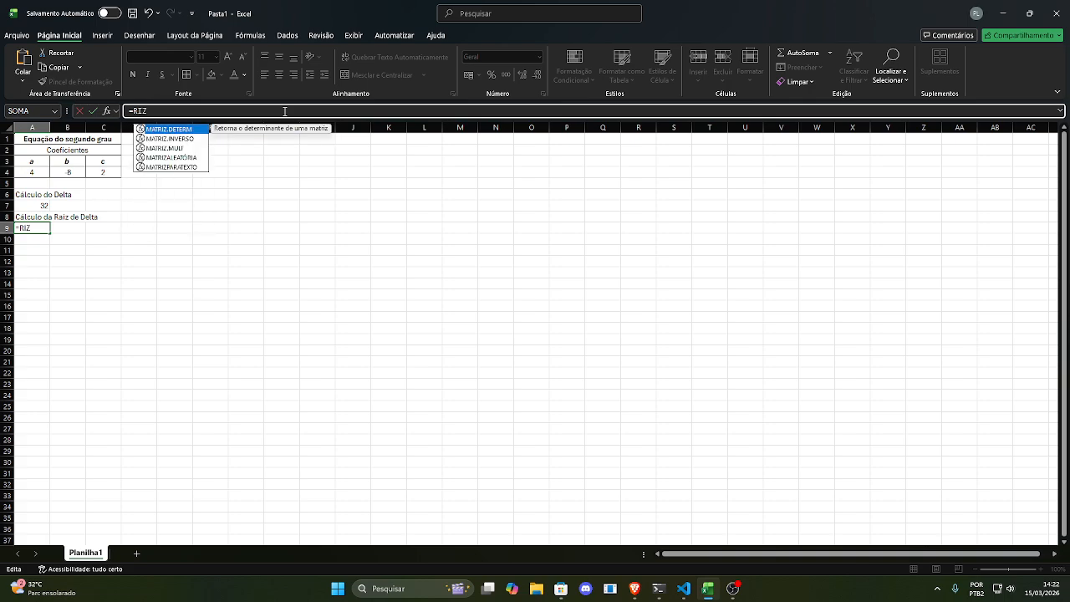
key(BackSpace)
key(BackSpace)
text(RA)
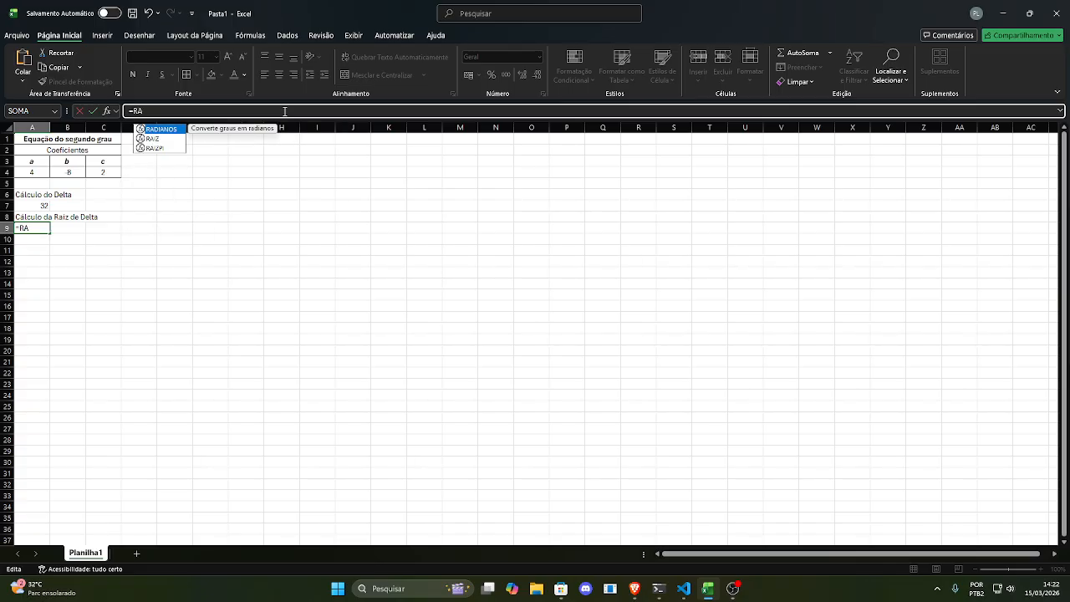
text(IZ()
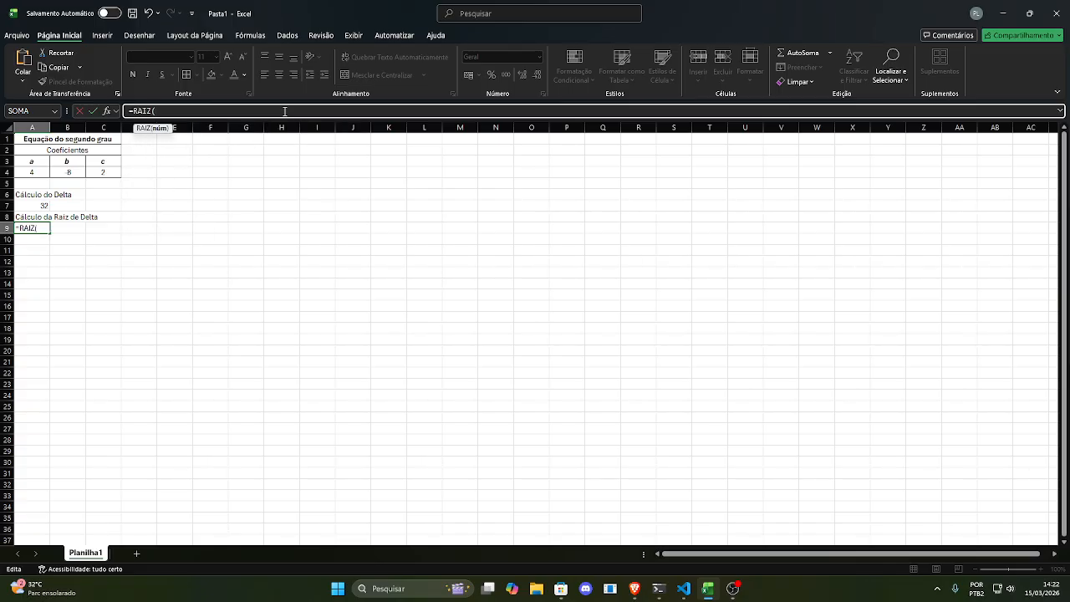
Step: Complete the square root formula in cell A9 as =RAIZ(A7)
click(40, 207)
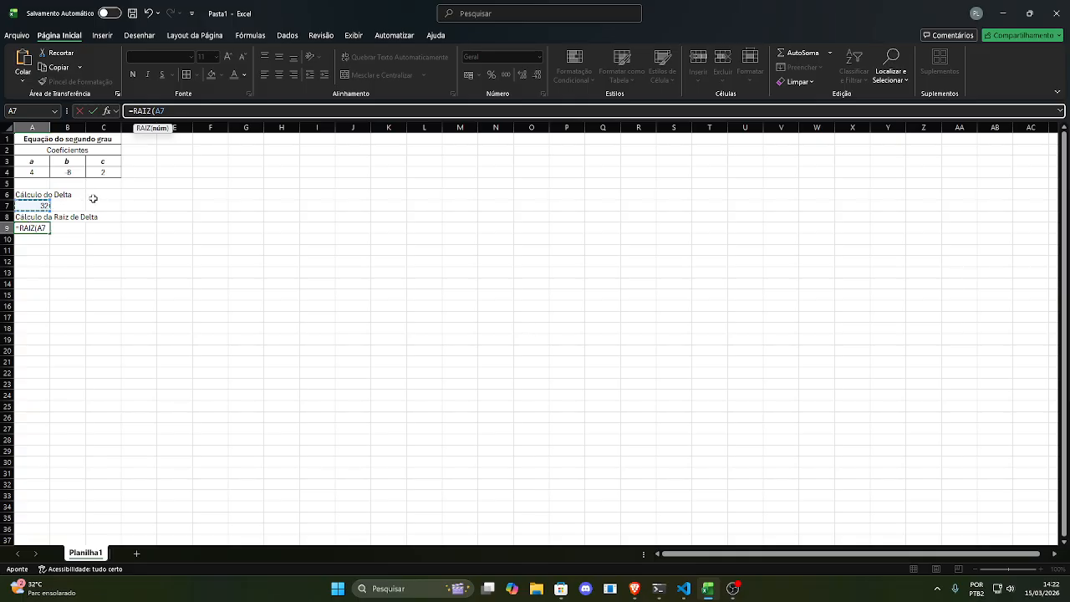
key(BackSpace)
key(BackSpace)
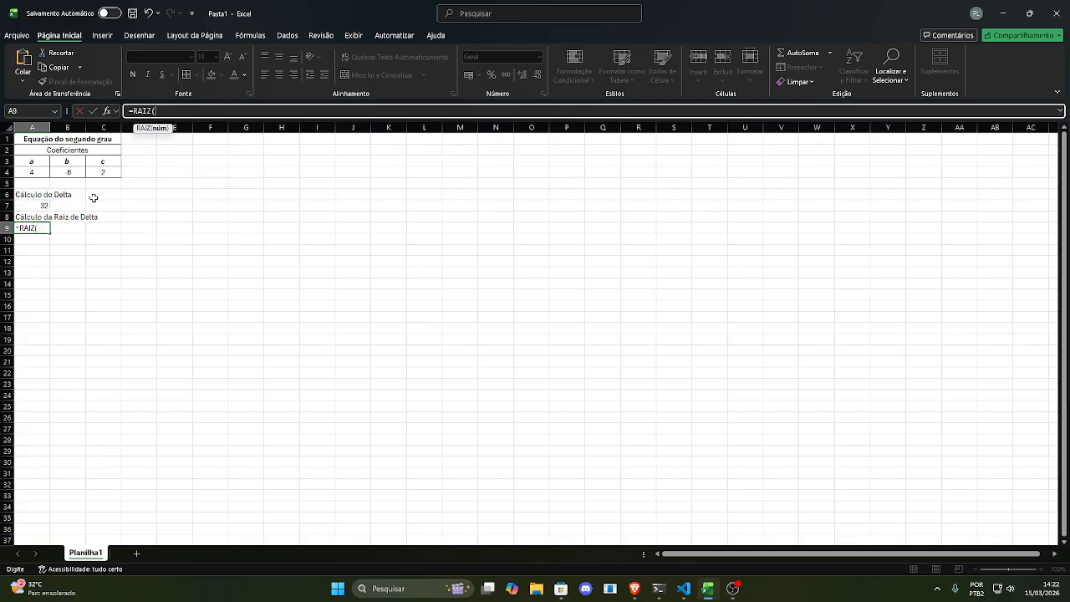
text(a)
key(BackSpace)
text(A7))
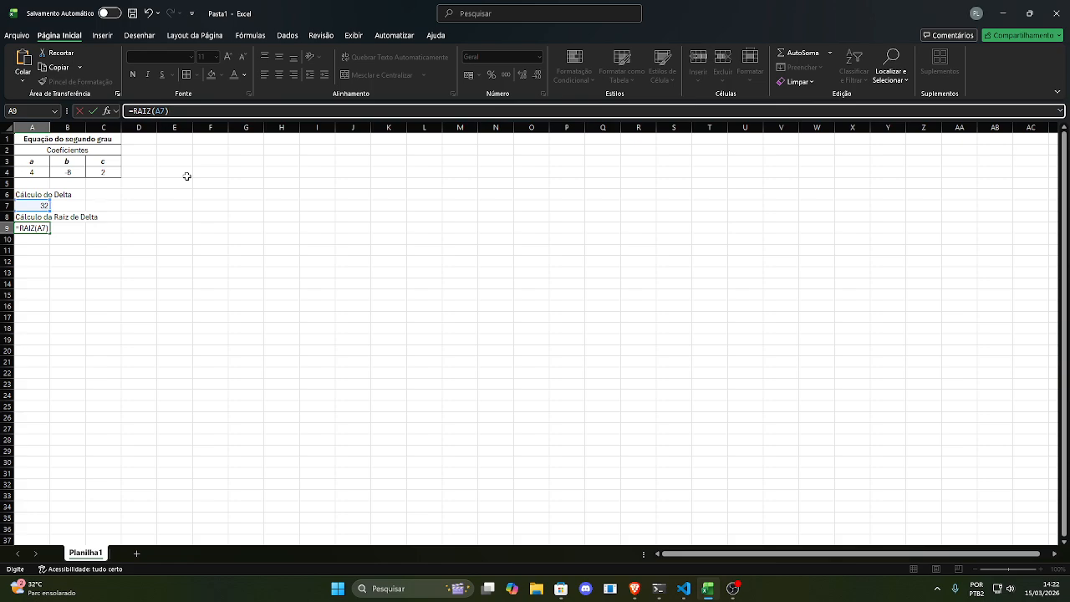
key(Return)
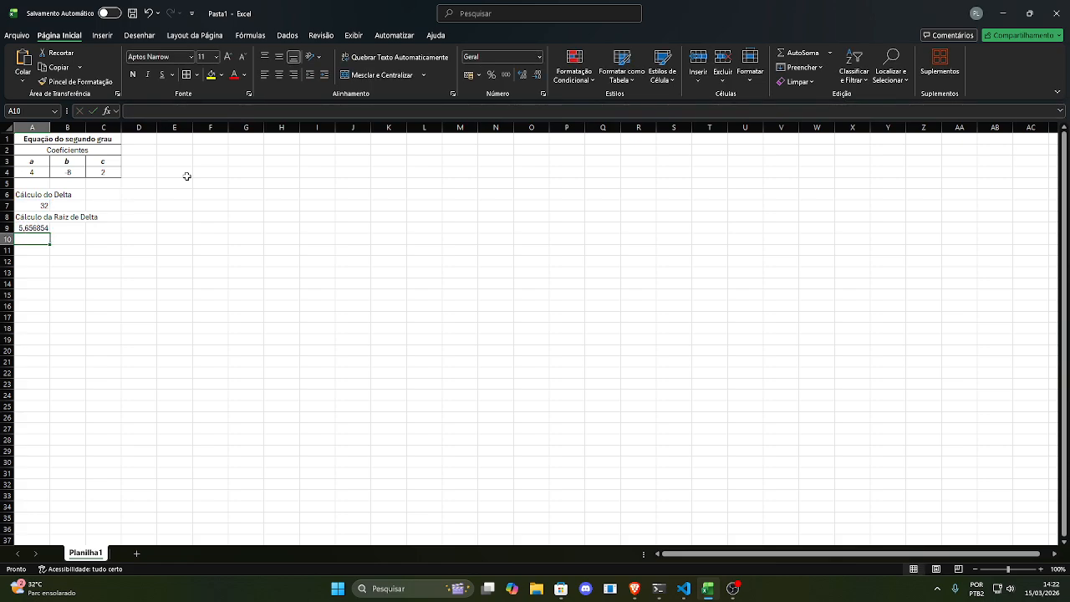
Step: Wrap the RAIZ formula in cell A9 in an SE function with the condition A7 < 0
click(45, 227)
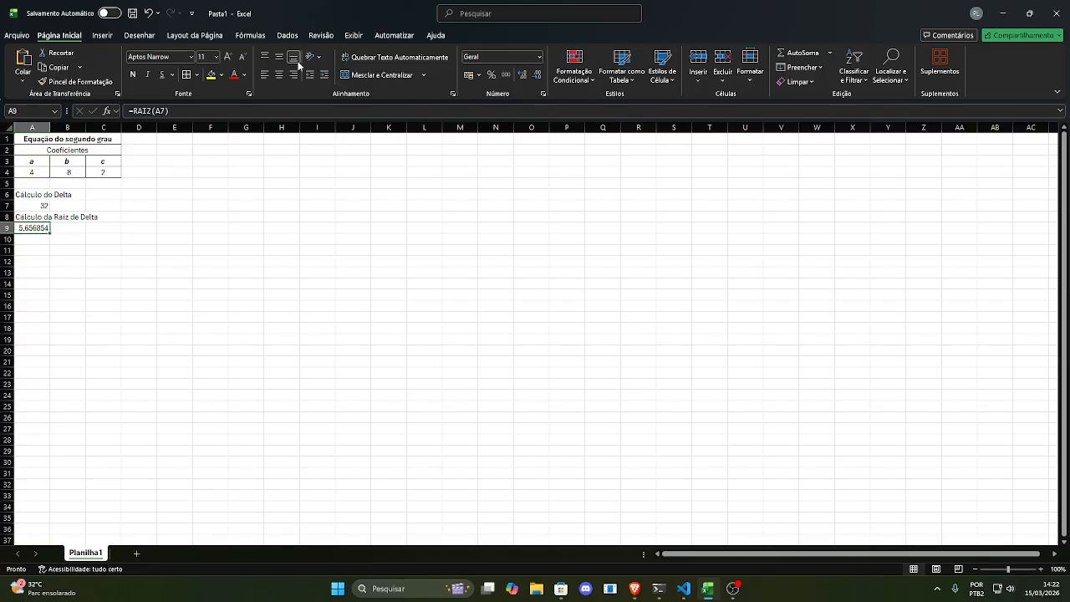
click(134, 111)
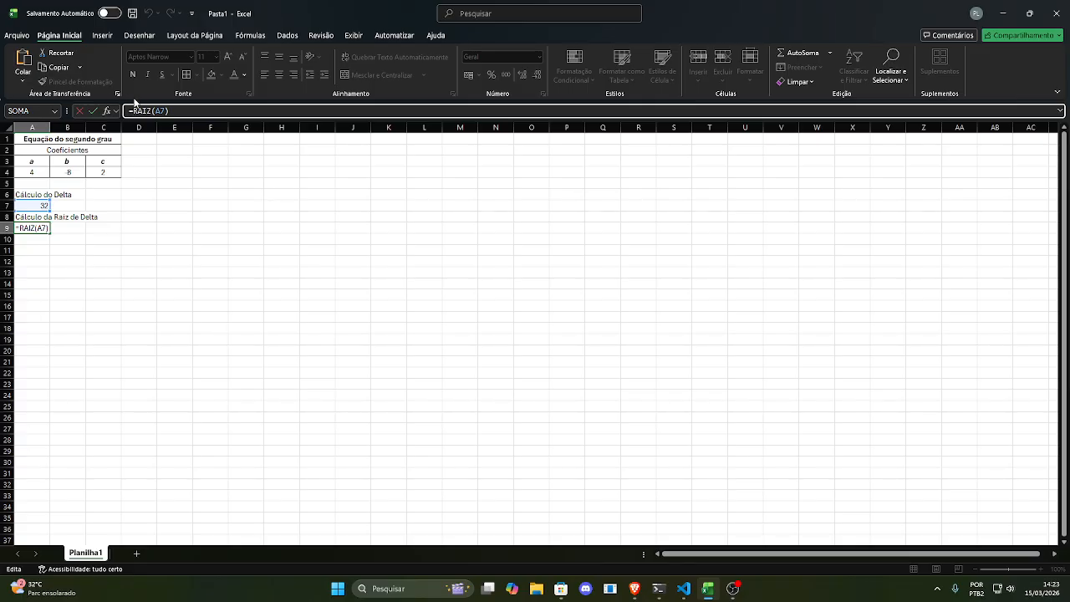
text(SE)
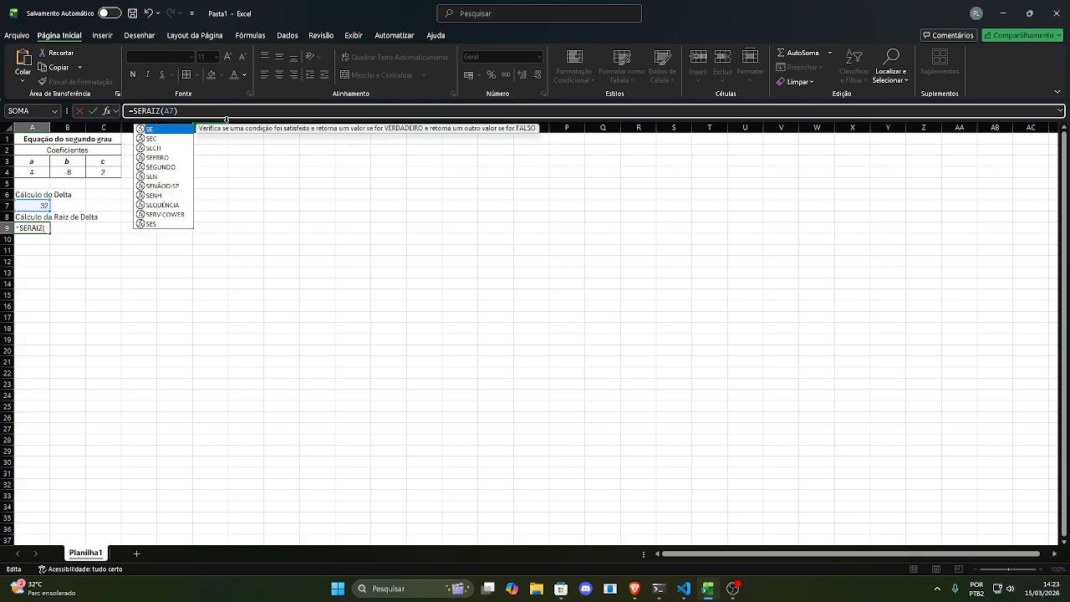
text(()
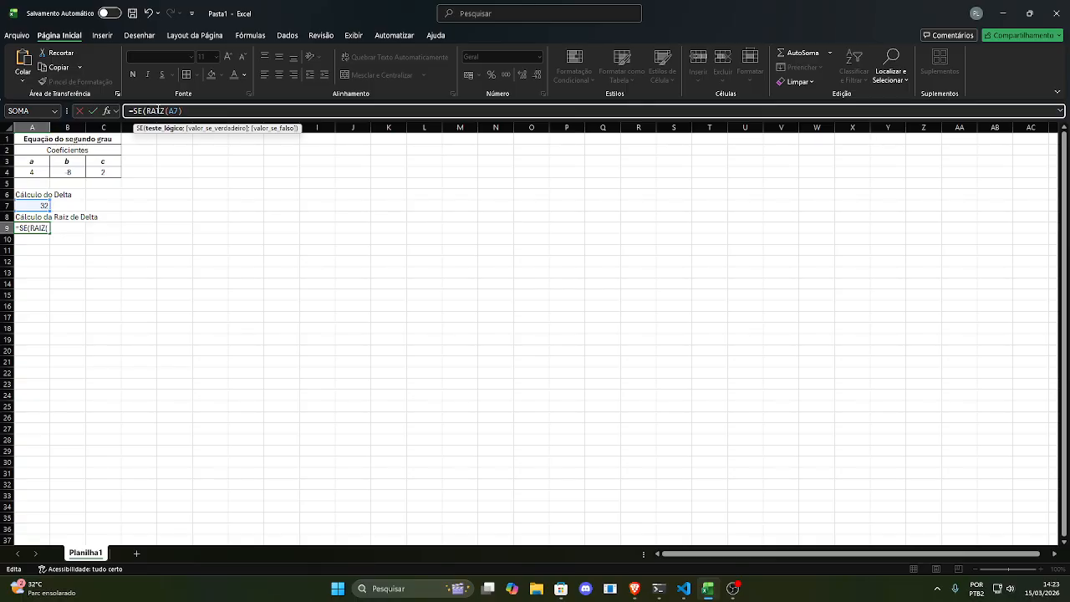
text(A7 < 0; )
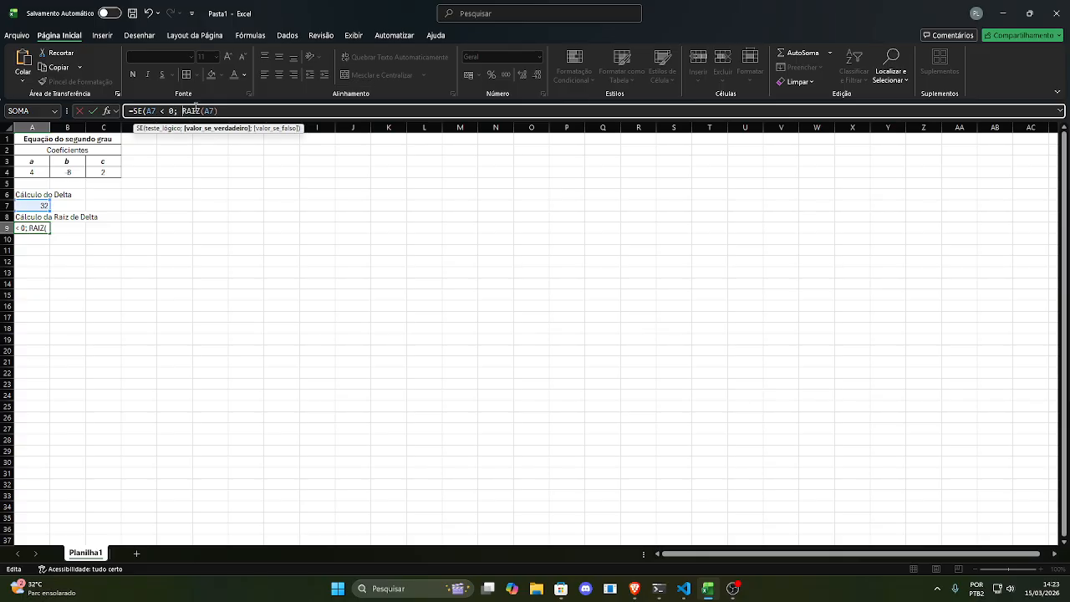
Step: Complete cell A9 as =SE(A7 < 0; "NÃO EXISTEM RAÍZES REAIS"; RAIZ(A7))
text("n)
key(BackSpace)
text(NÃO E)
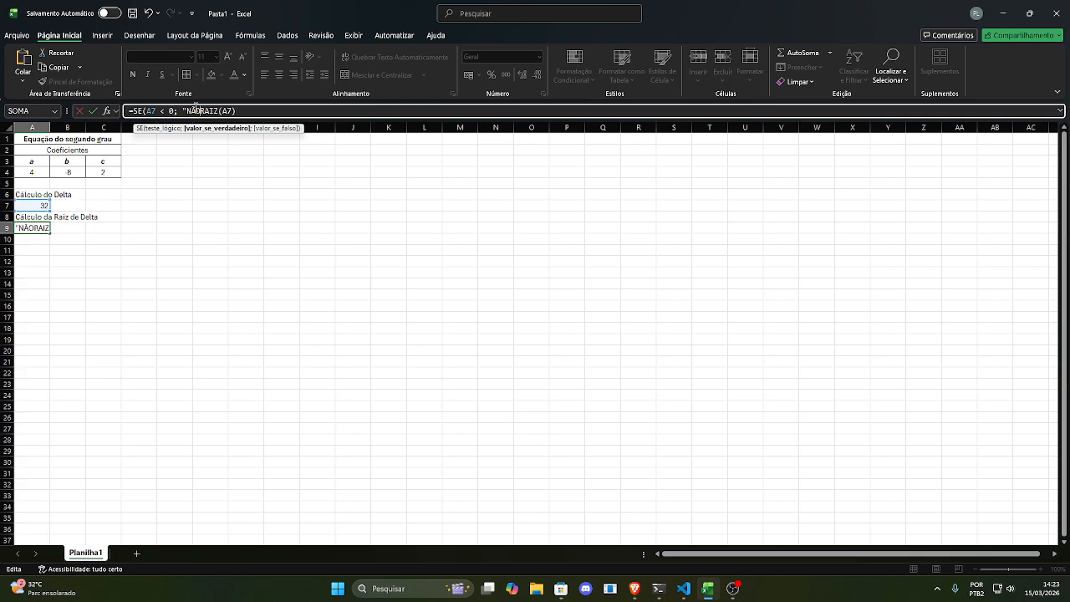
text(XISTEM RAI)
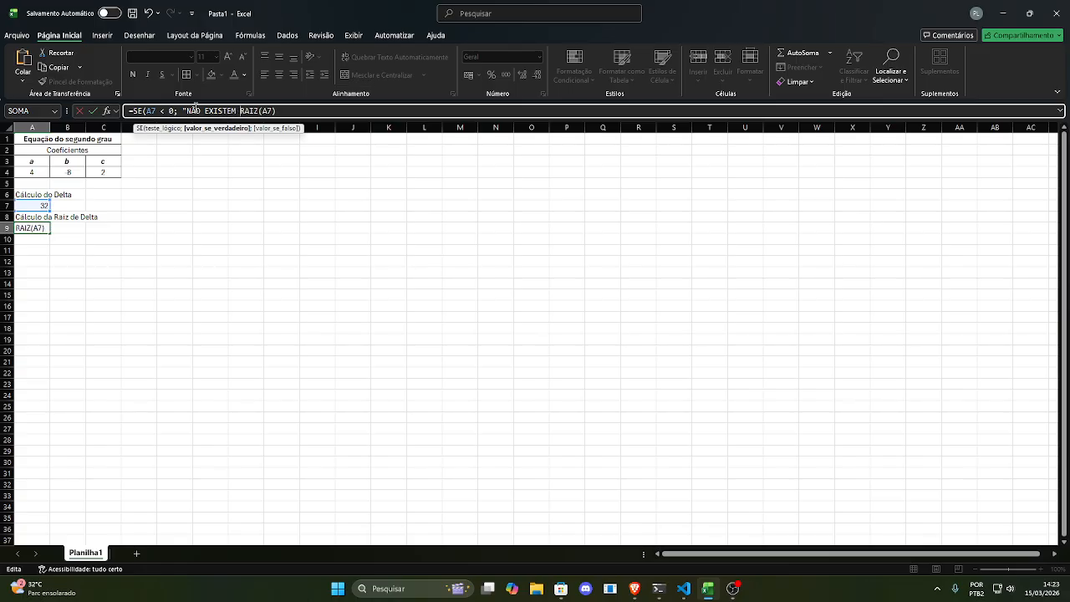
key(BackSpace)
text(ÍZES REAIS")
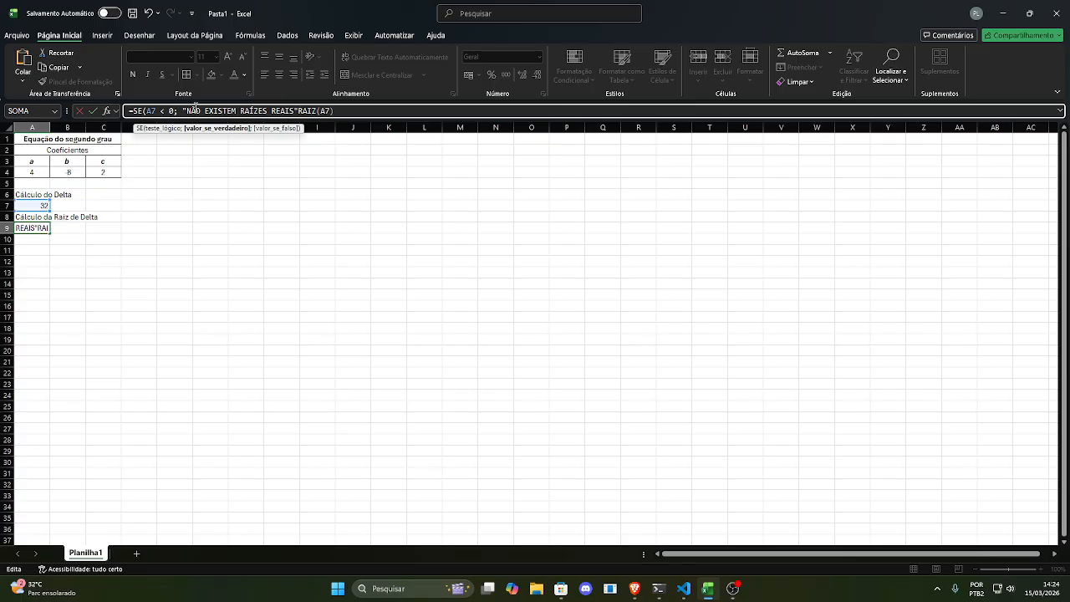
text(;)
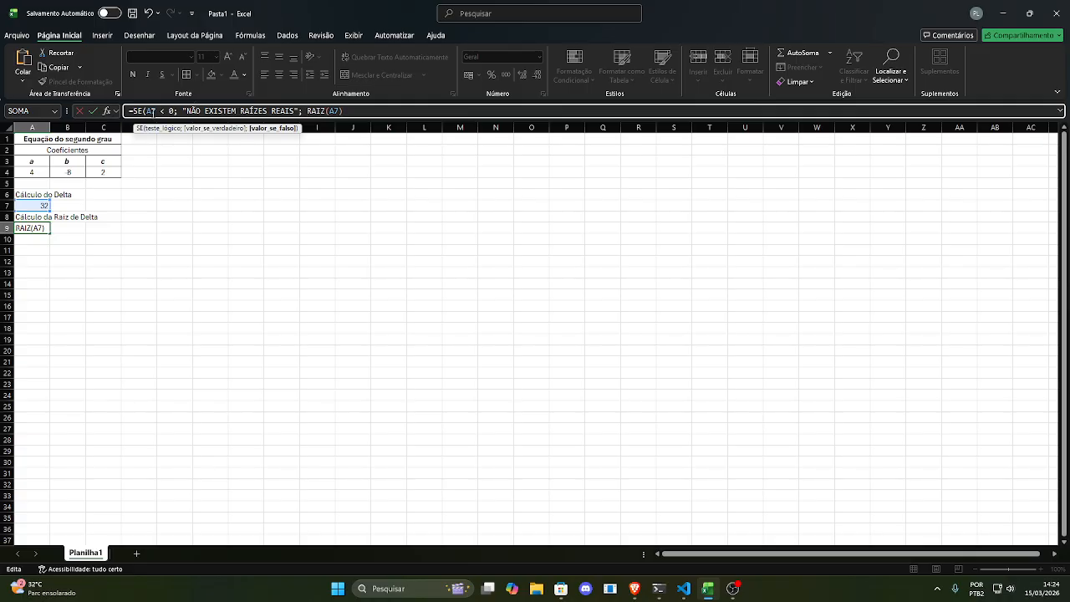
double_click(153, 111)
drag(158, 112, 172, 112)
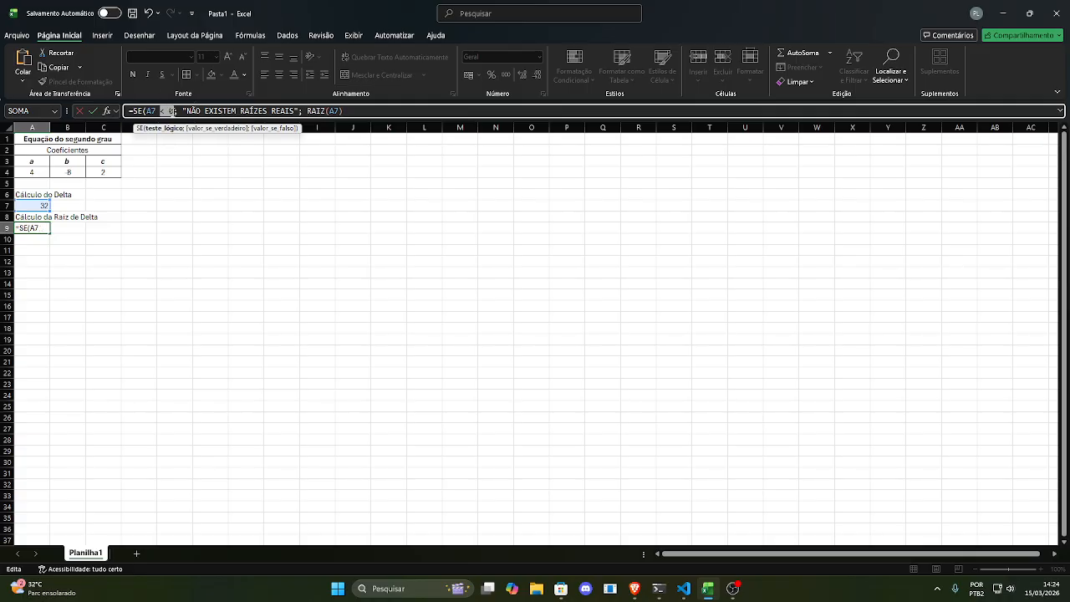
click(360, 111)
text())
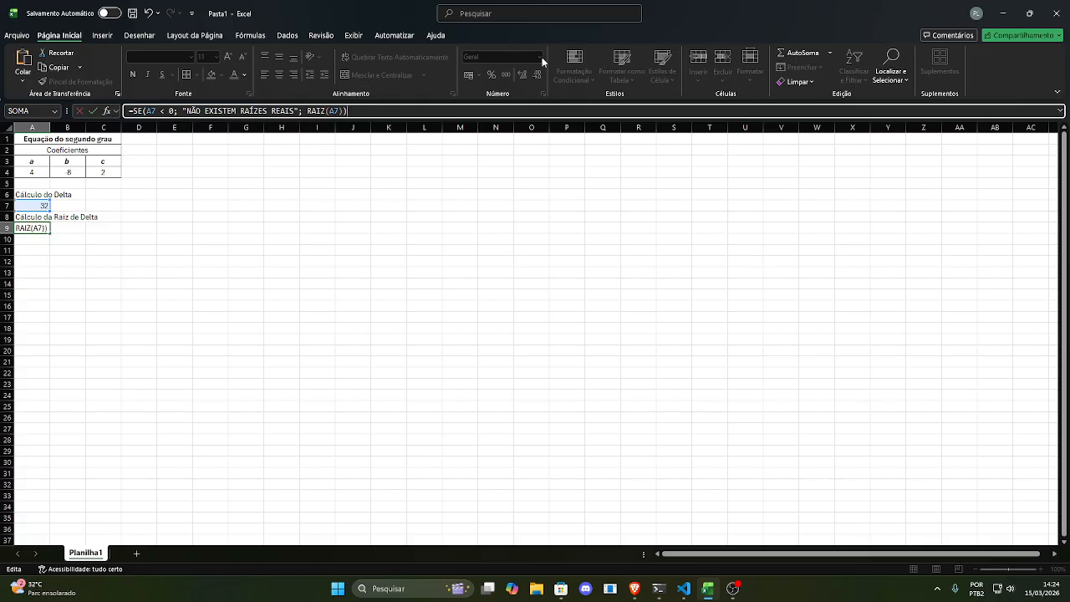
key(Return)
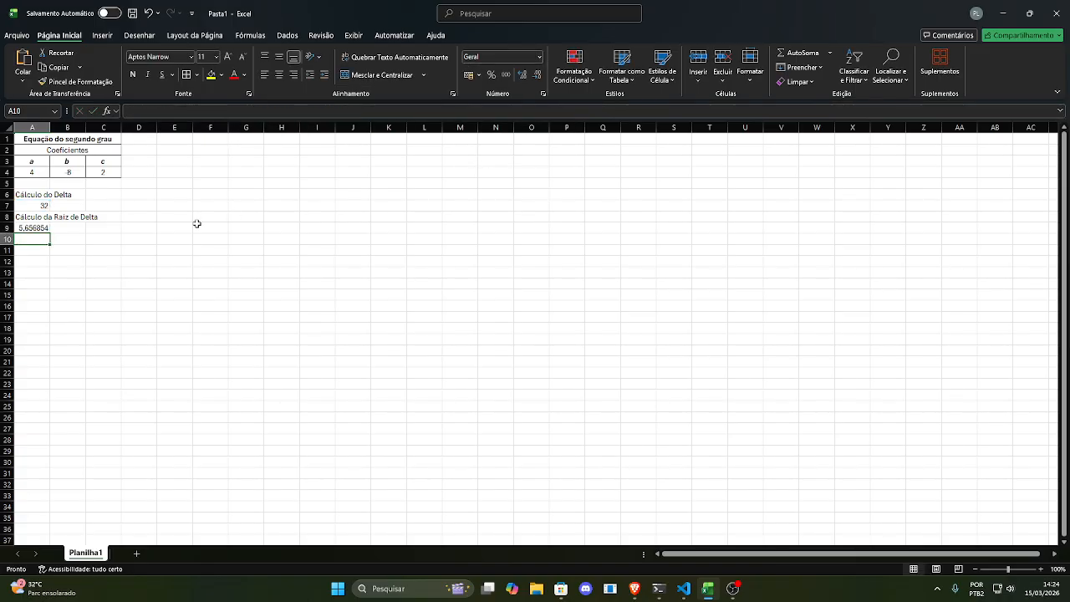
Step: Set the test value of coefficient c in cell C4 to -8
click(98, 172)
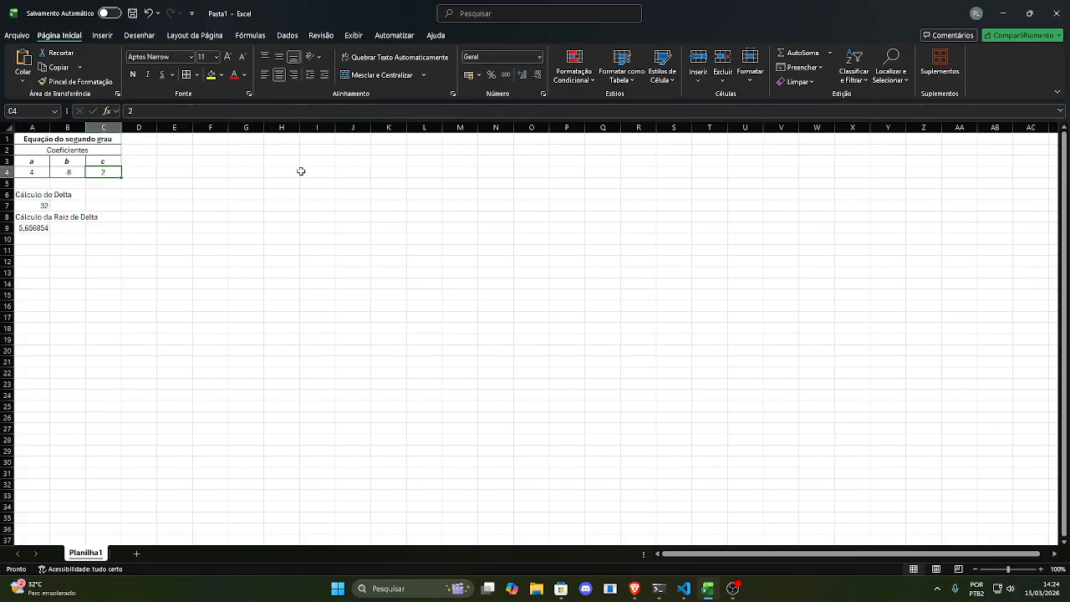
text(-8)
key(Return)
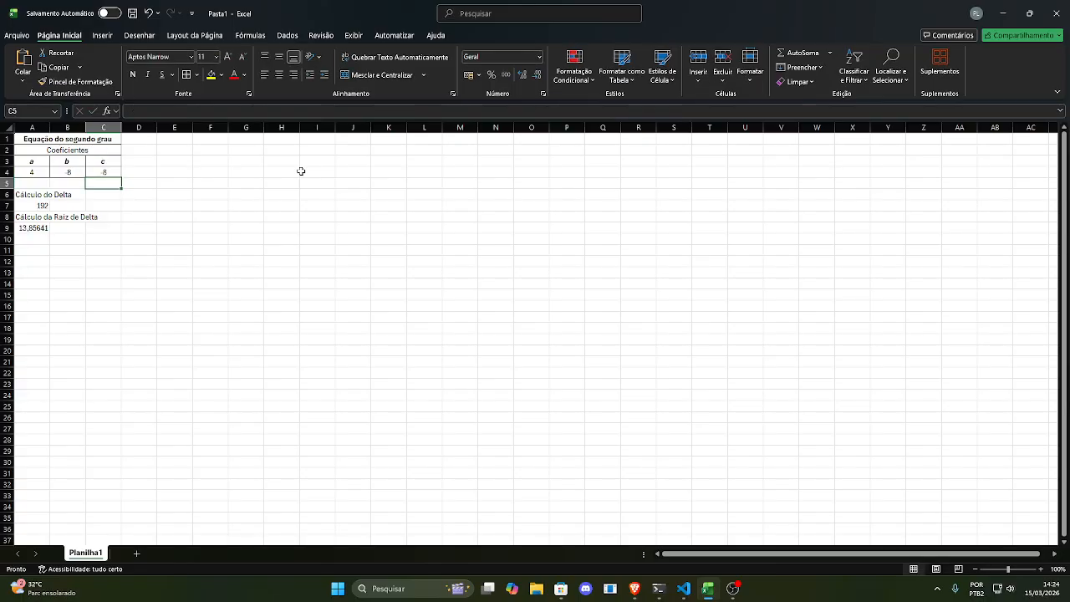
click(97, 174)
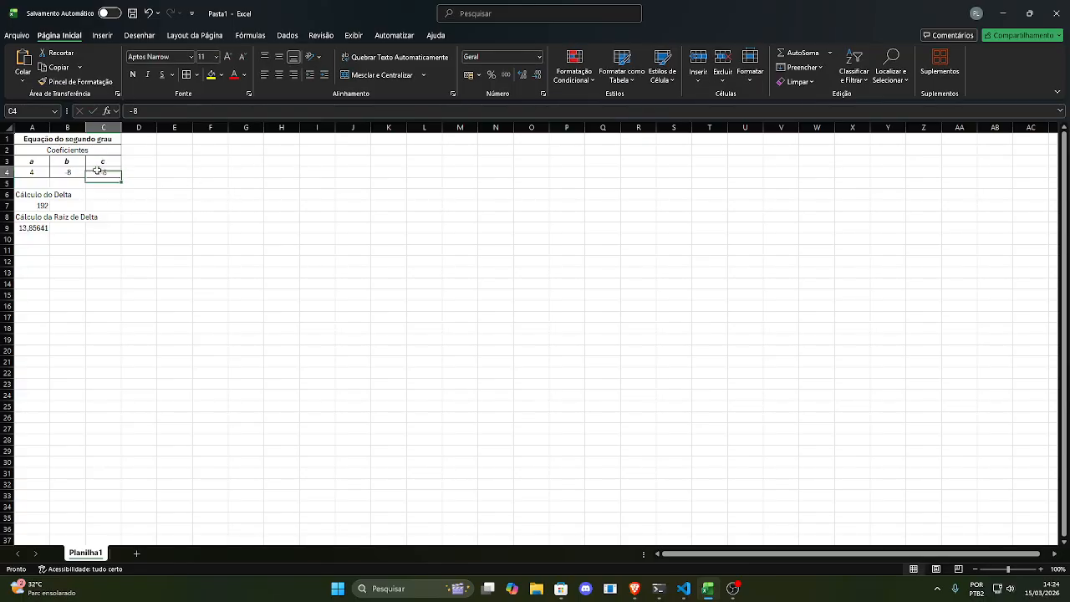
Step: Set the test coefficients a and b to 1 in cell A4 and 5 in cell B4
click(40, 173)
text(1)
key(Return)
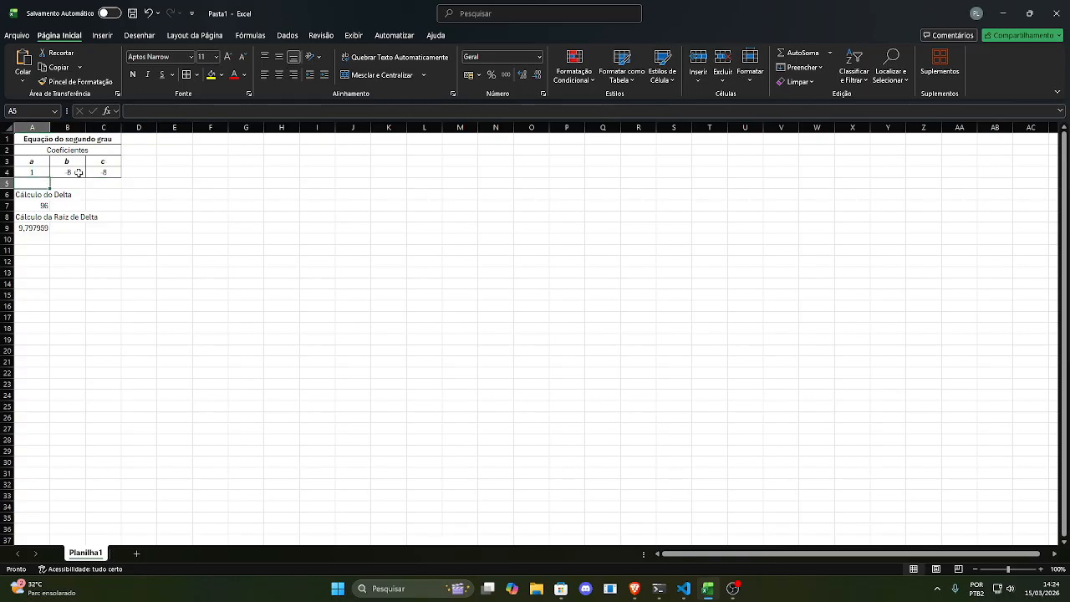
click(74, 172)
text(5)
key(Return)
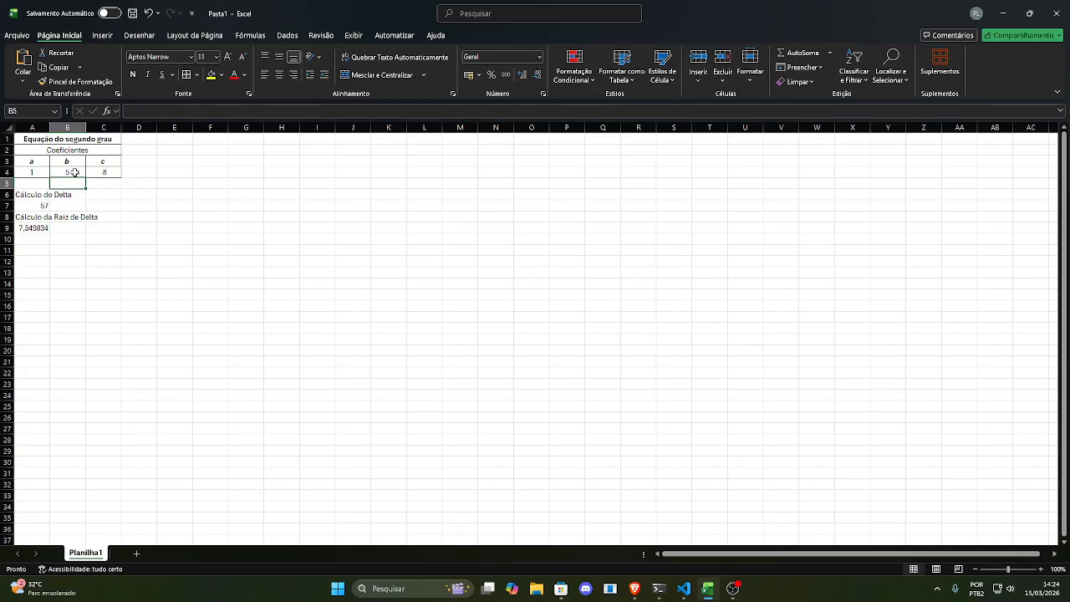
Step: Set coefficient c in cell C4 to 9 to test the formulas
click(106, 174)
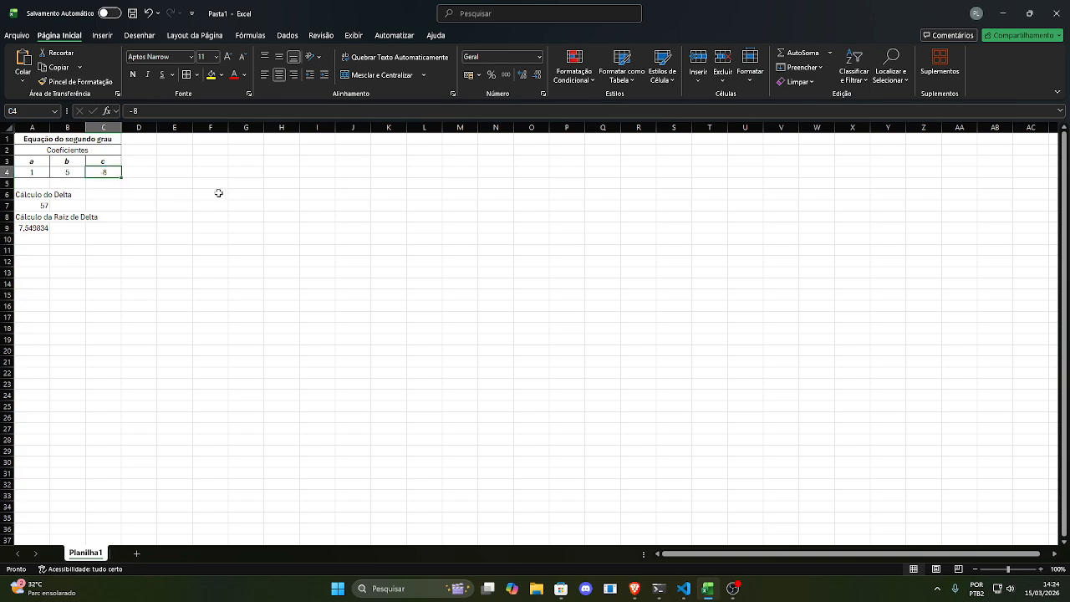
text(9)
key(Return)
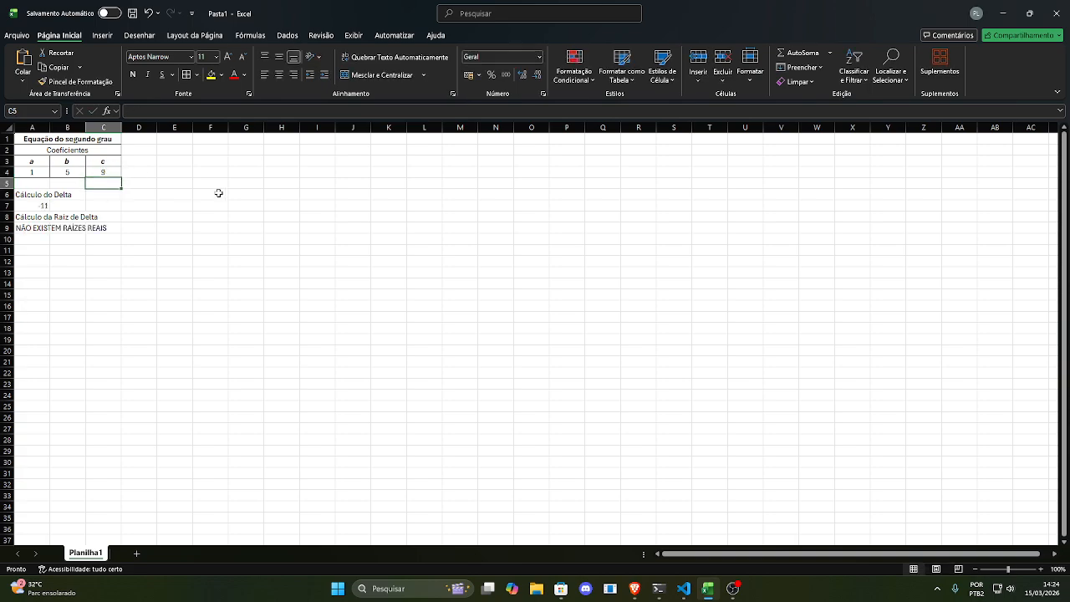
Step: Check the delta and root cells A7 and A9, and set coefficient c in cell C4 to 3
click(40, 206)
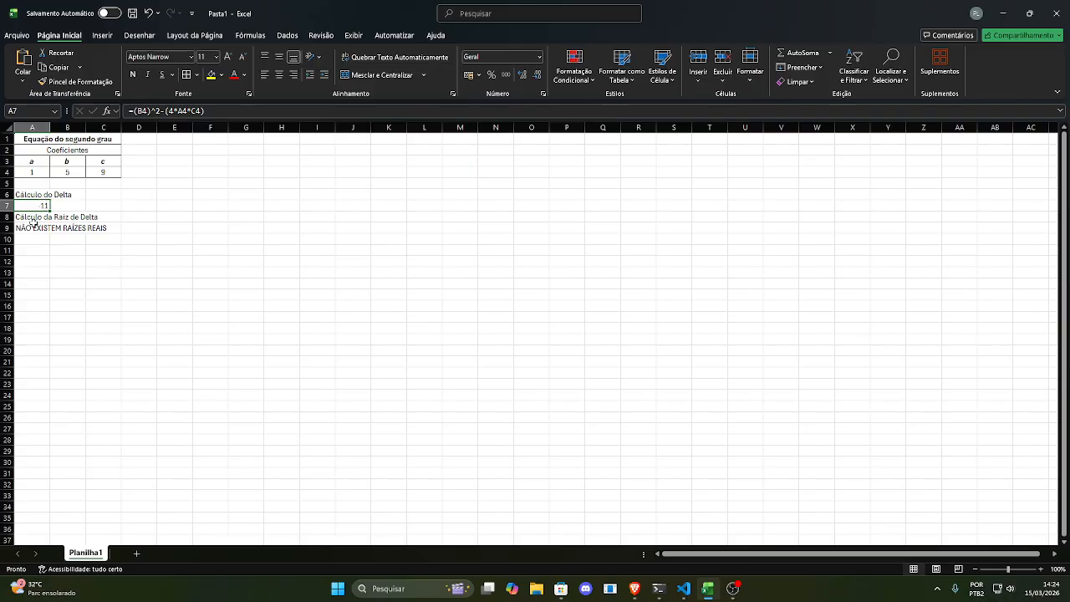
click(33, 229)
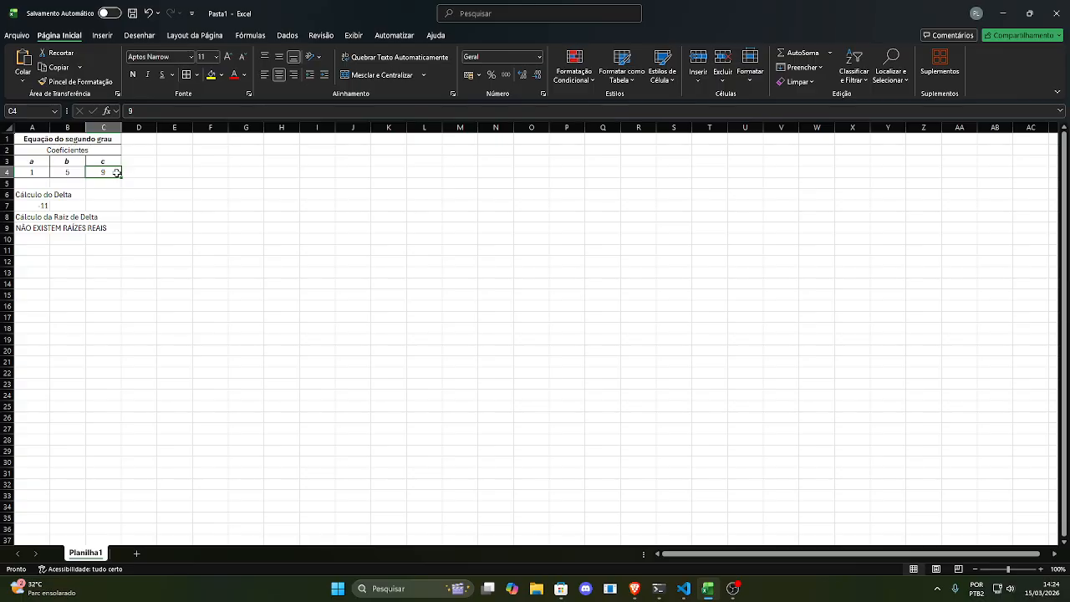
text(3)
key(Return)
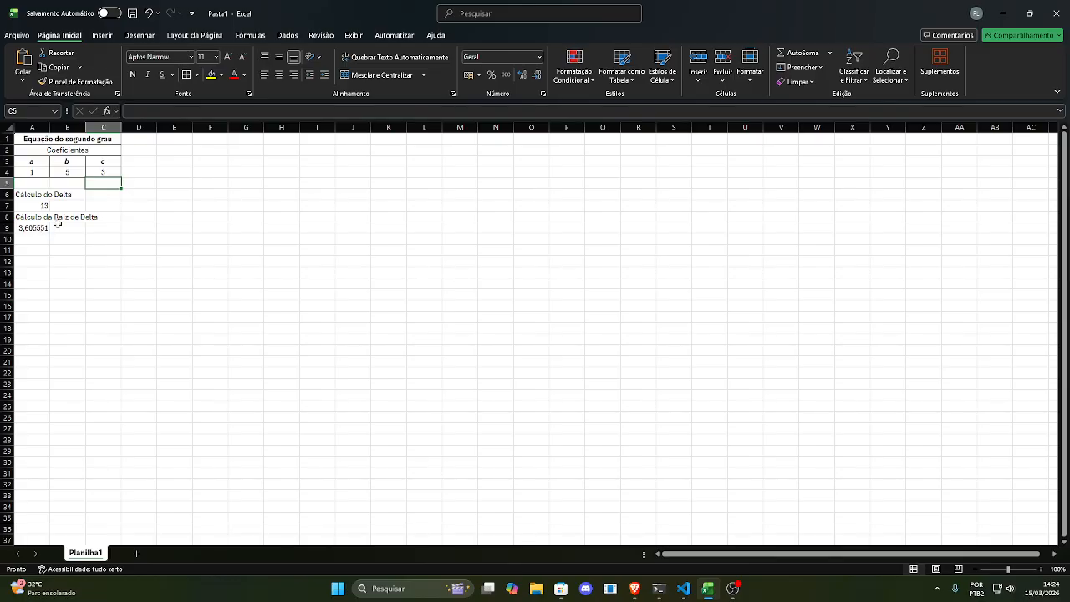
Step: Merge and center the "Cálculo do Delta" heading across A6:C6 and the delta result across A7:C7
click(28, 192)
drag(28, 191, 102, 195)
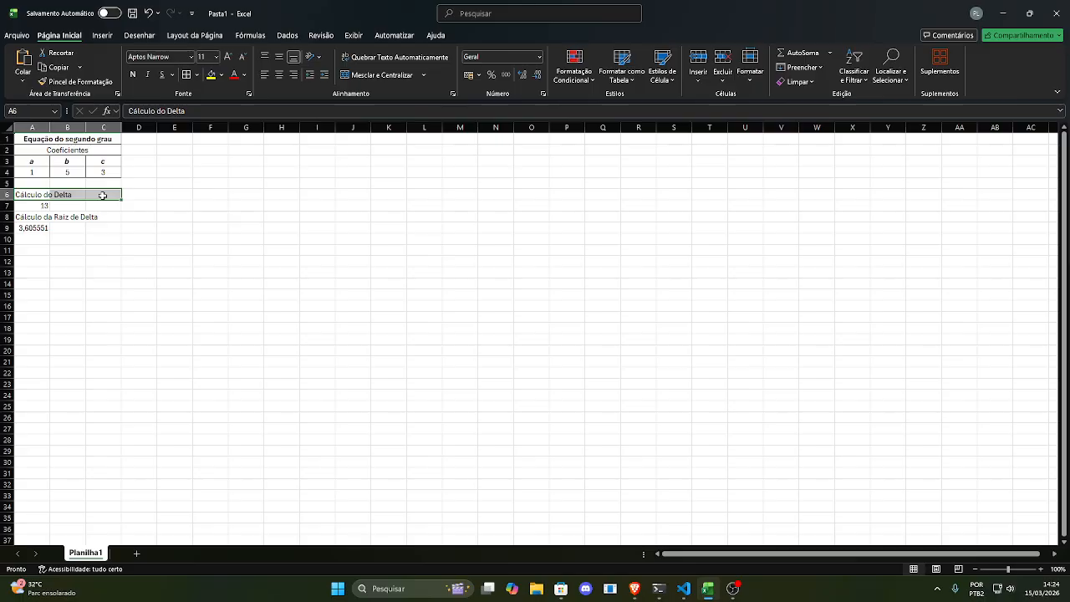
click(363, 77)
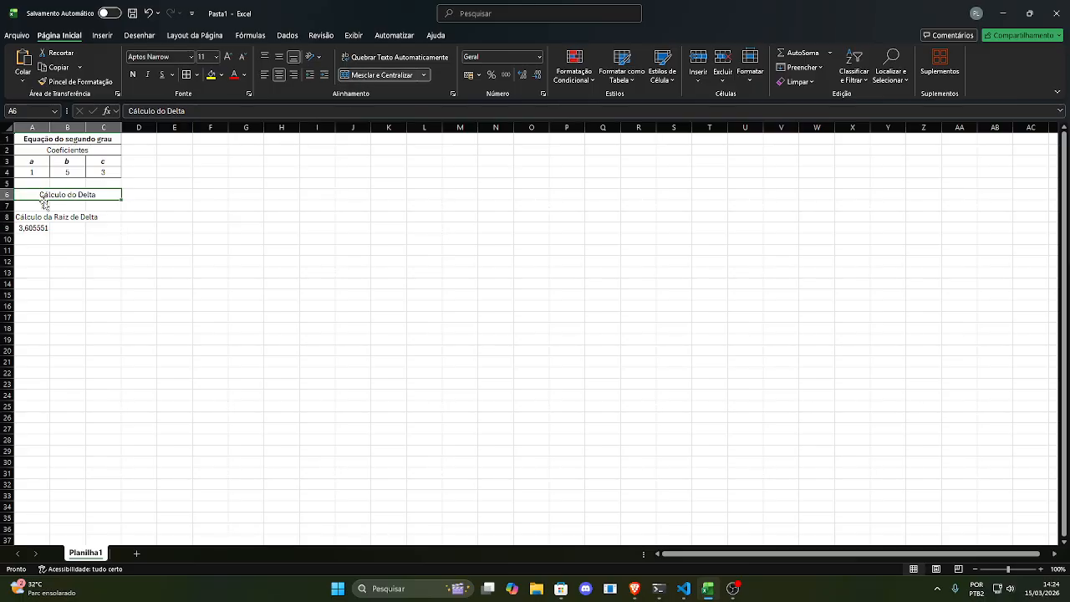
click(48, 204)
drag(50, 204, 106, 204)
click(380, 74)
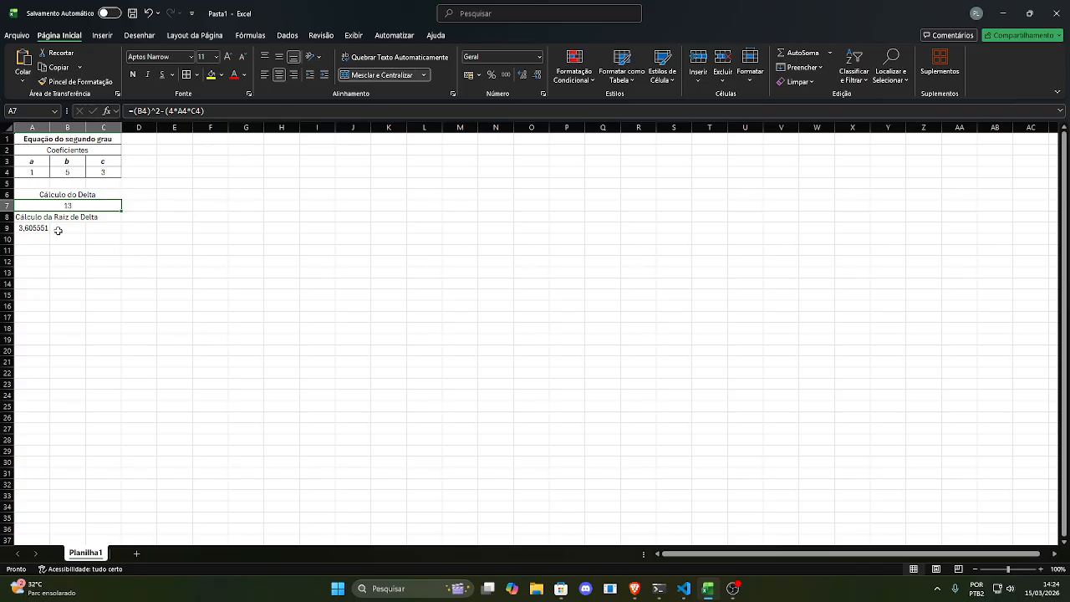
Step: Merge and center the "Cálculo da Raíz de Delta" heading across A8:C8 and its result across A9:C9
drag(29, 218, 104, 218)
click(381, 74)
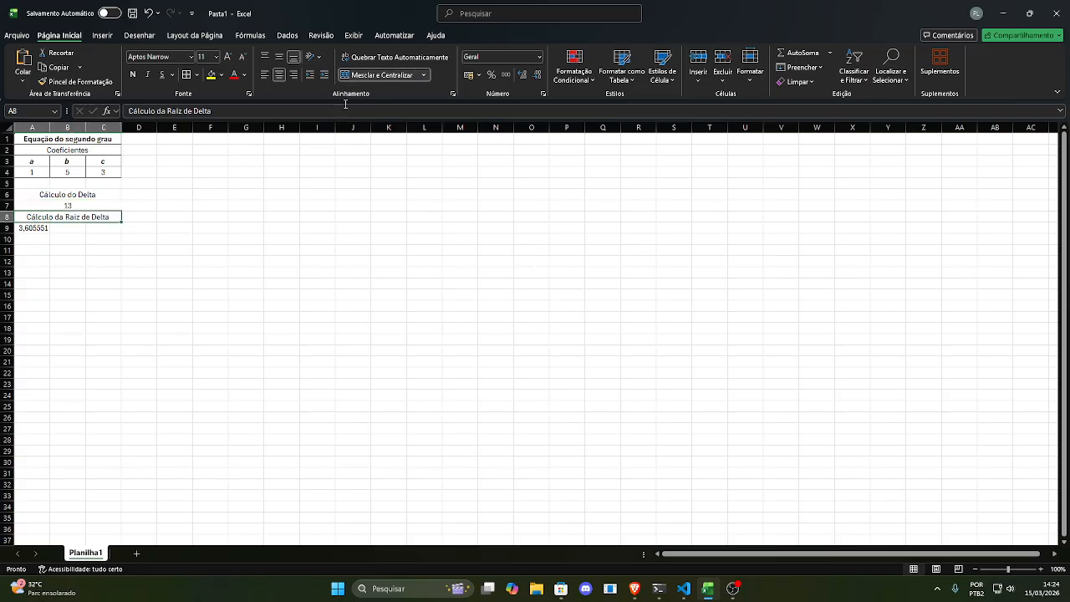
drag(36, 231, 96, 227)
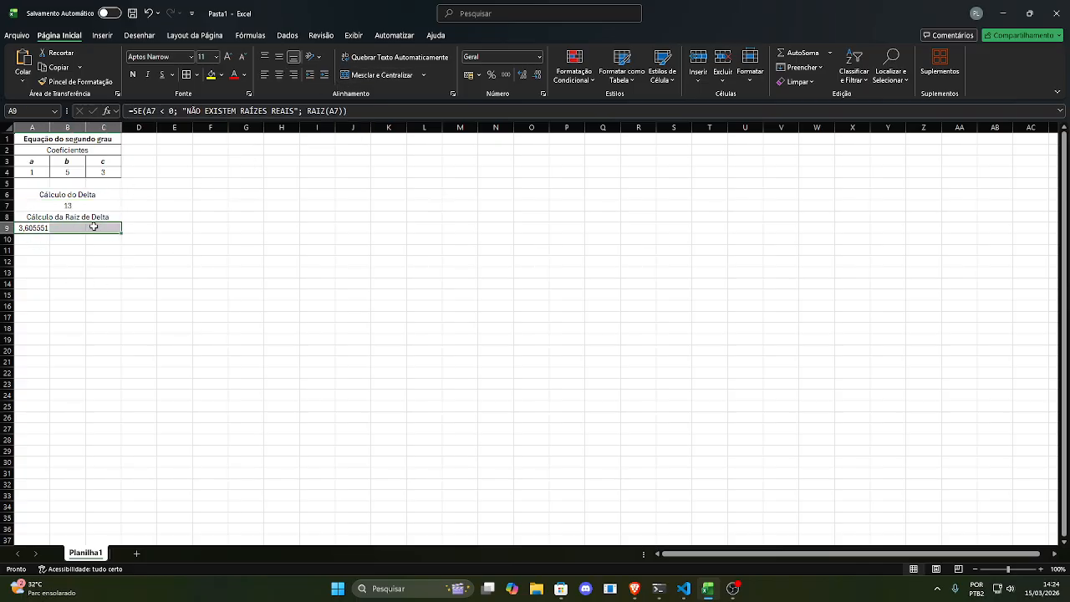
click(380, 75)
Step: Apply borders to the delta and root calculation block A6:C9
drag(52, 194, 67, 228)
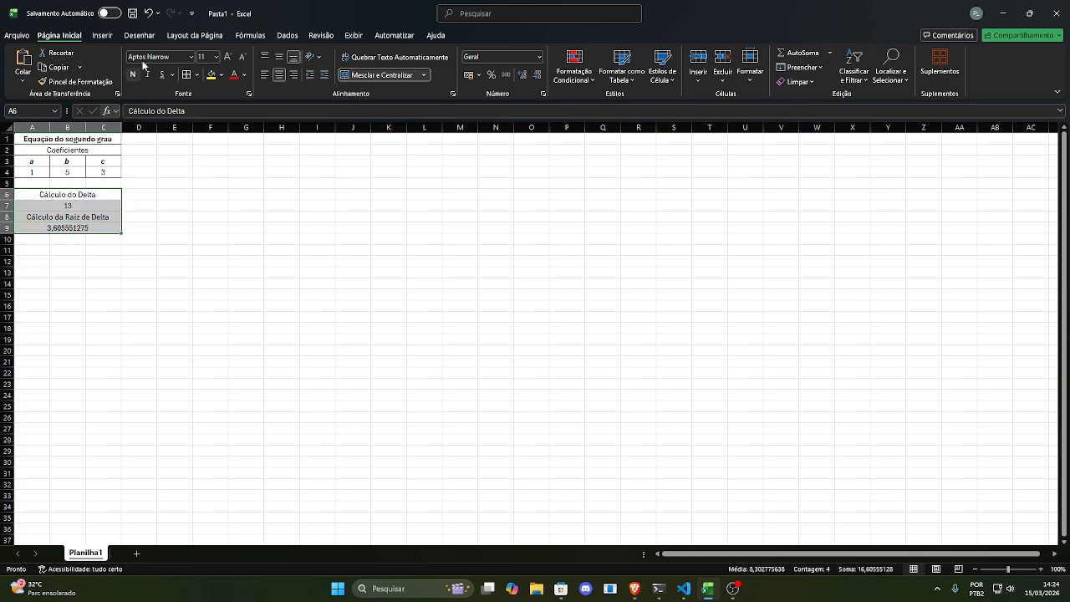
click(186, 75)
click(153, 205)
click(78, 204)
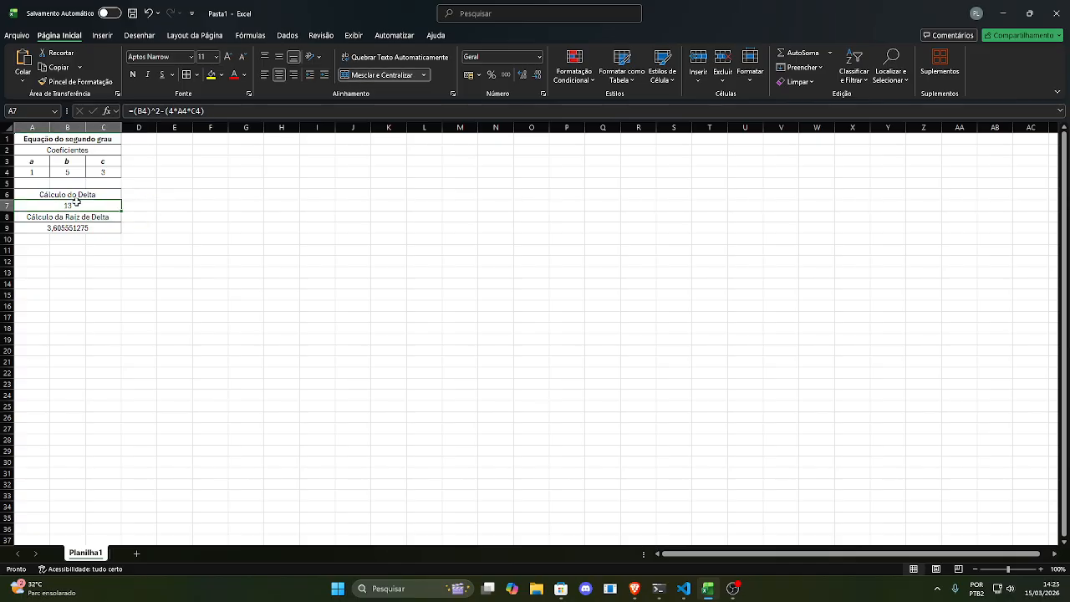
Step: Make the delta heading in A6 and the delta root heading in A8 bold
click(82, 196)
click(132, 74)
click(98, 217)
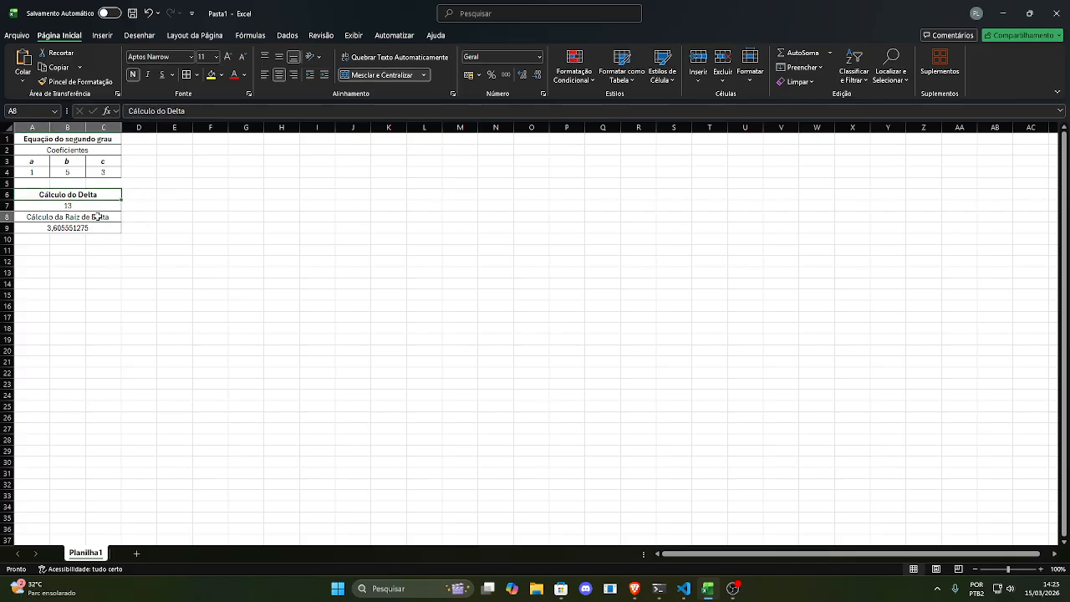
click(132, 75)
click(189, 214)
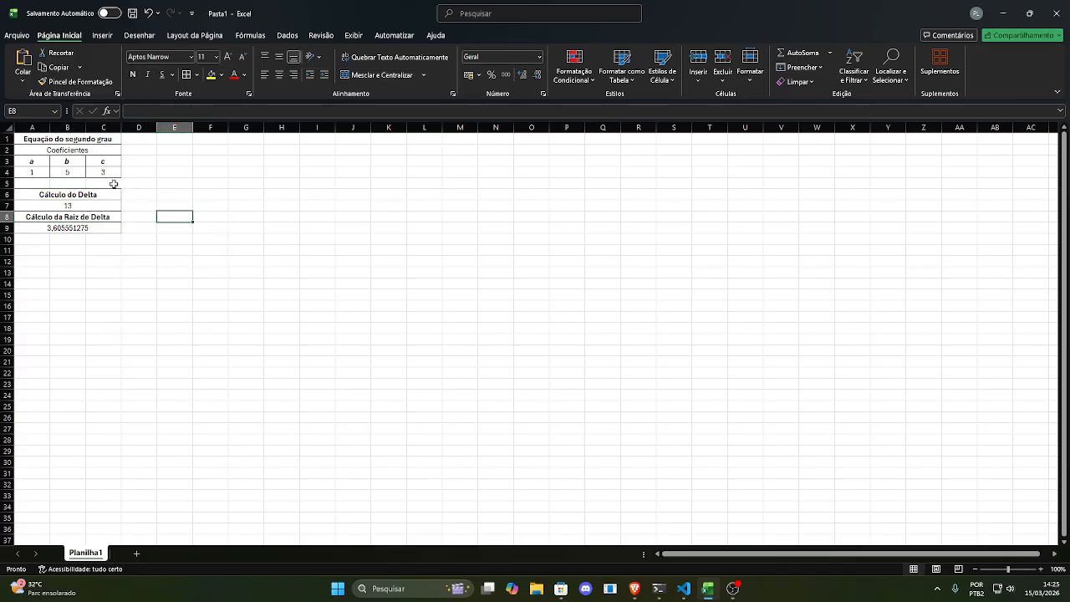
Step: Enter the labels "Raízes" in E6, "x1" in E7 and "x2" in E8
click(169, 192)
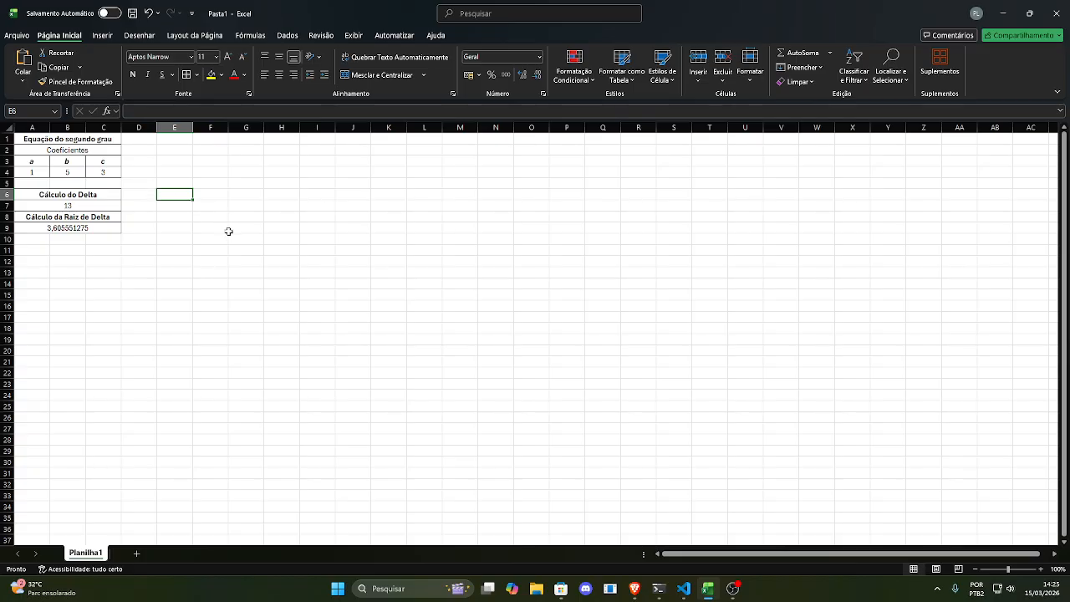
text(r)
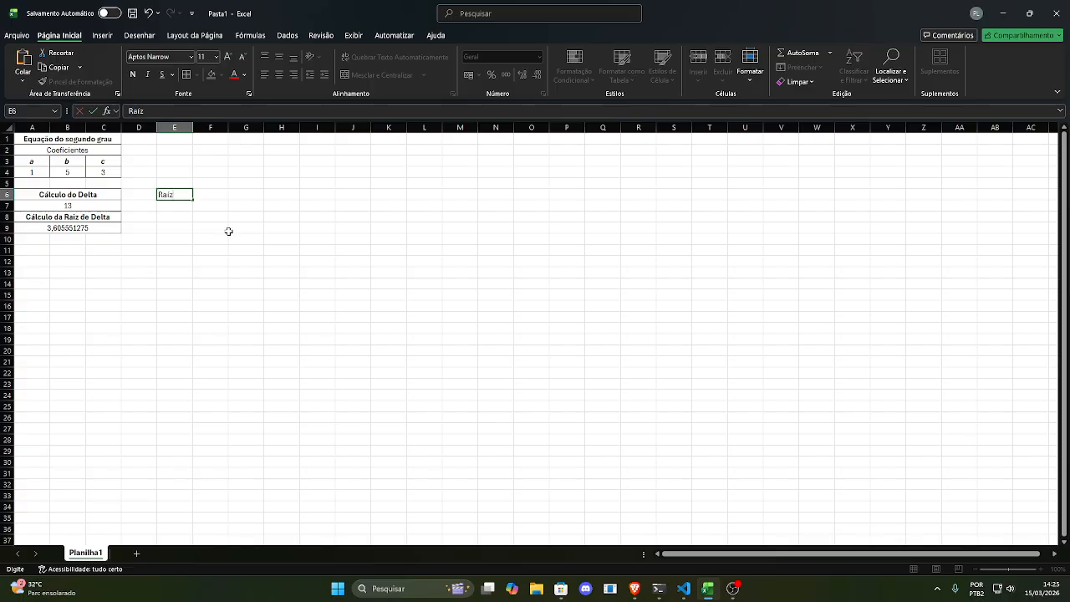
key(Return)
text(x1)
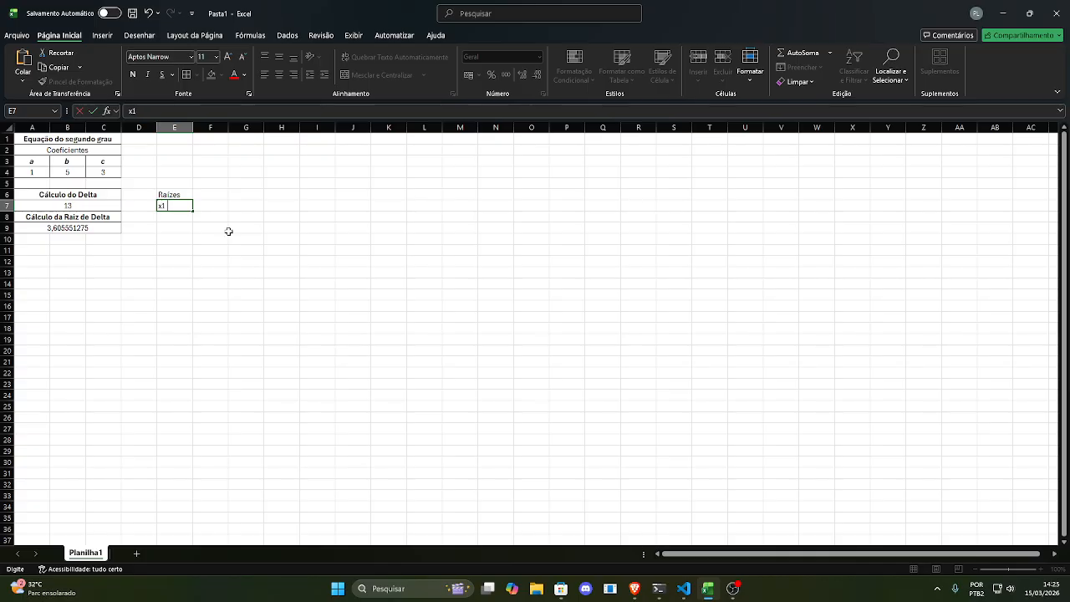
key(Return)
text(x2)
click(217, 217)
click(219, 206)
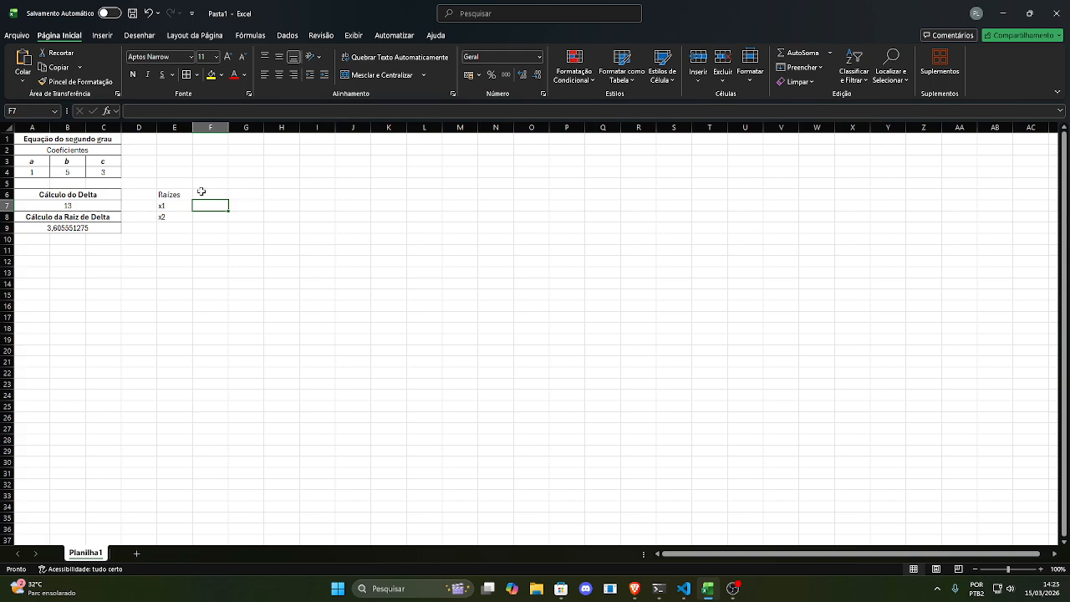
click(216, 215)
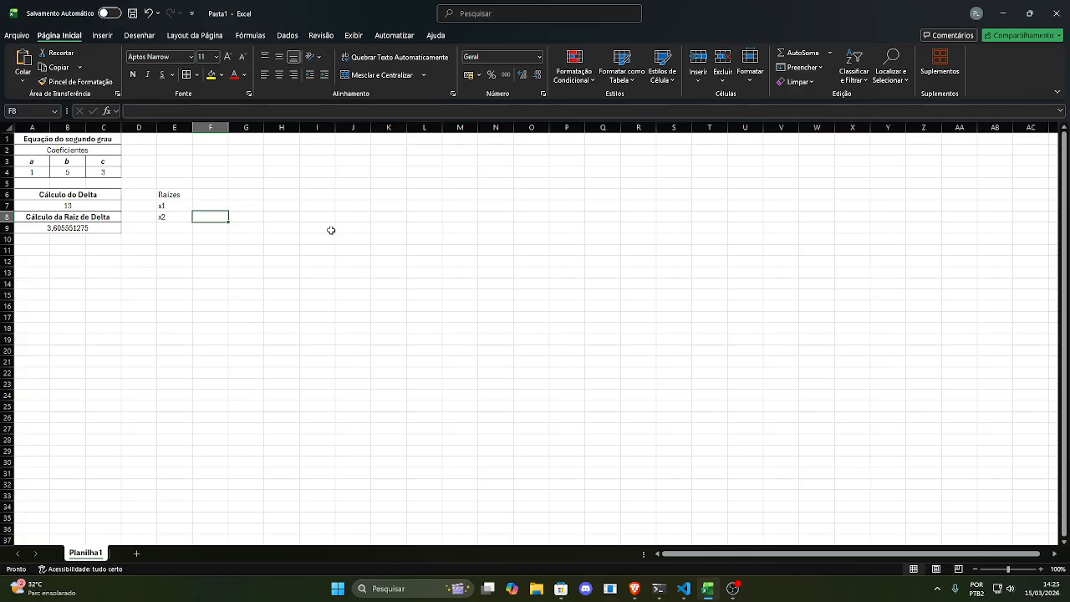
click(221, 207)
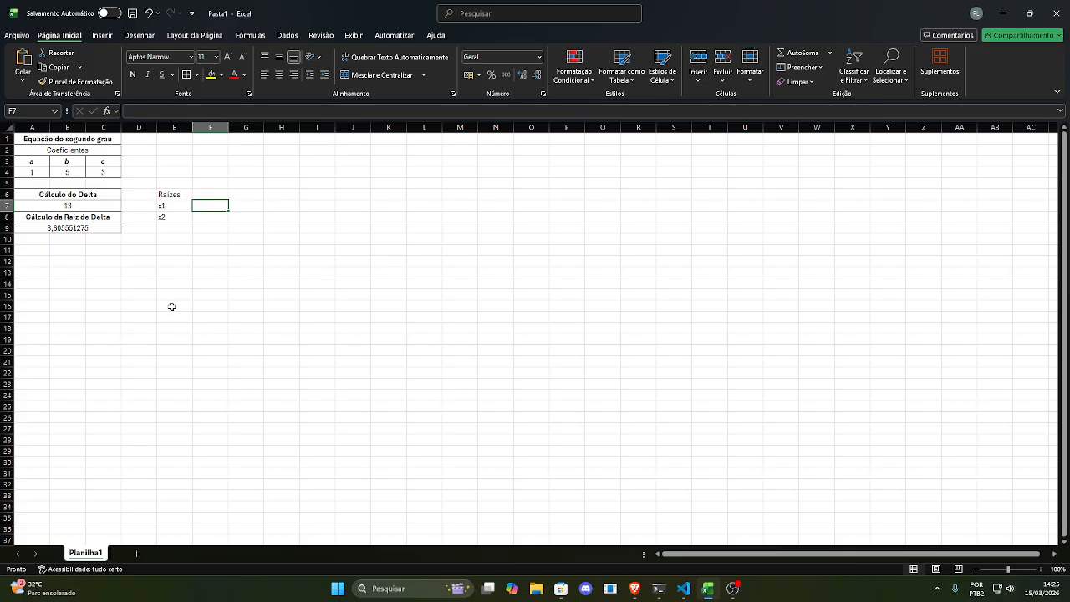
click(209, 193)
click(220, 208)
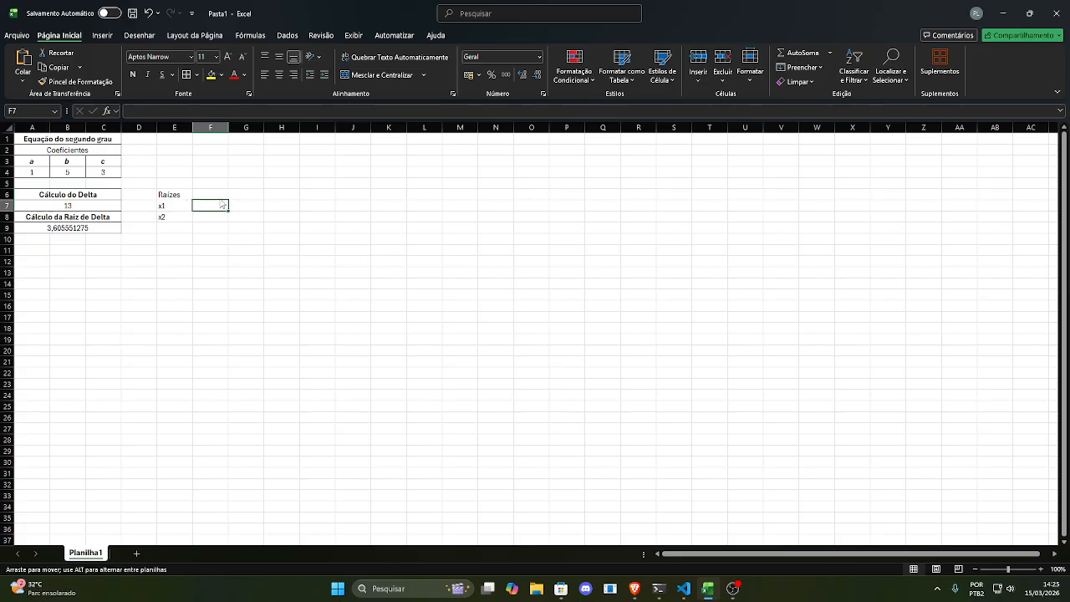
click(219, 196)
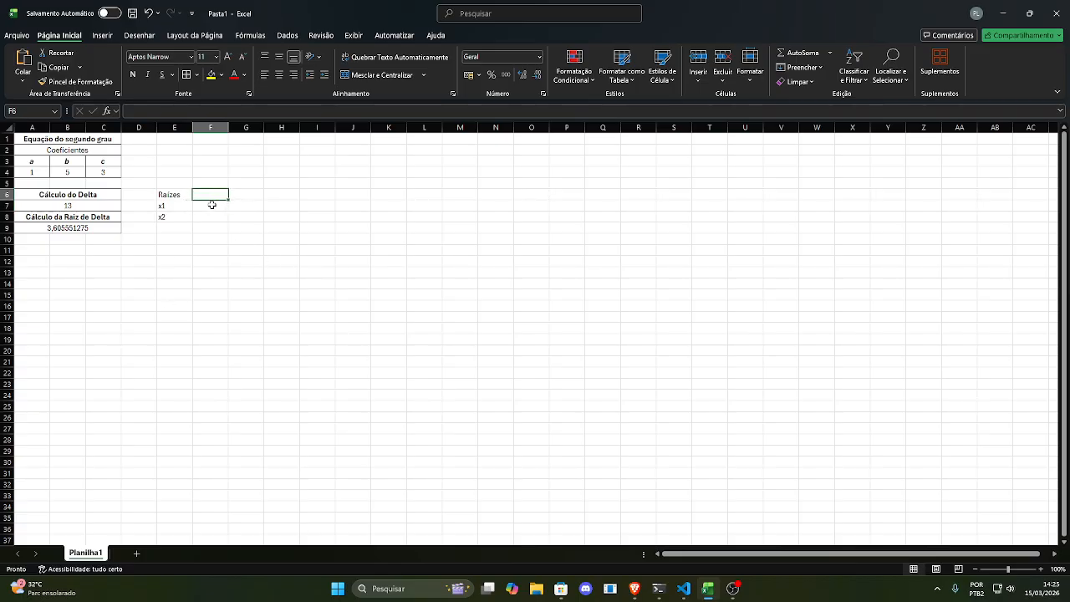
Step: Make the "Raízes" heading in cell E6 bold
click(163, 194)
click(132, 74)
Step: Write the numerator of the x1 formula in cell F7 as =-(B4)+(A9)
click(212, 206)
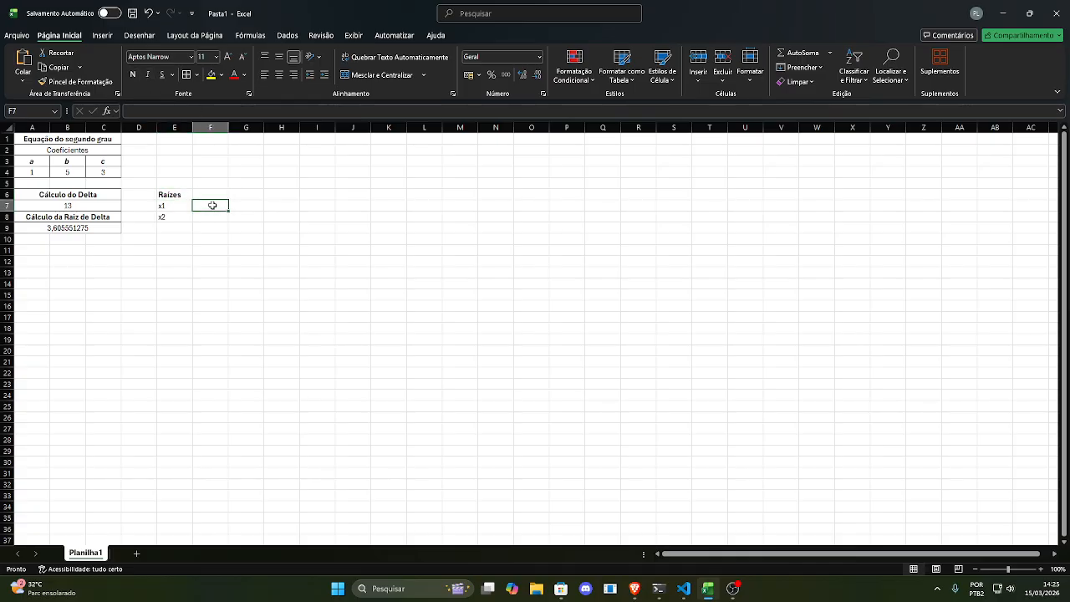
click(212, 111)
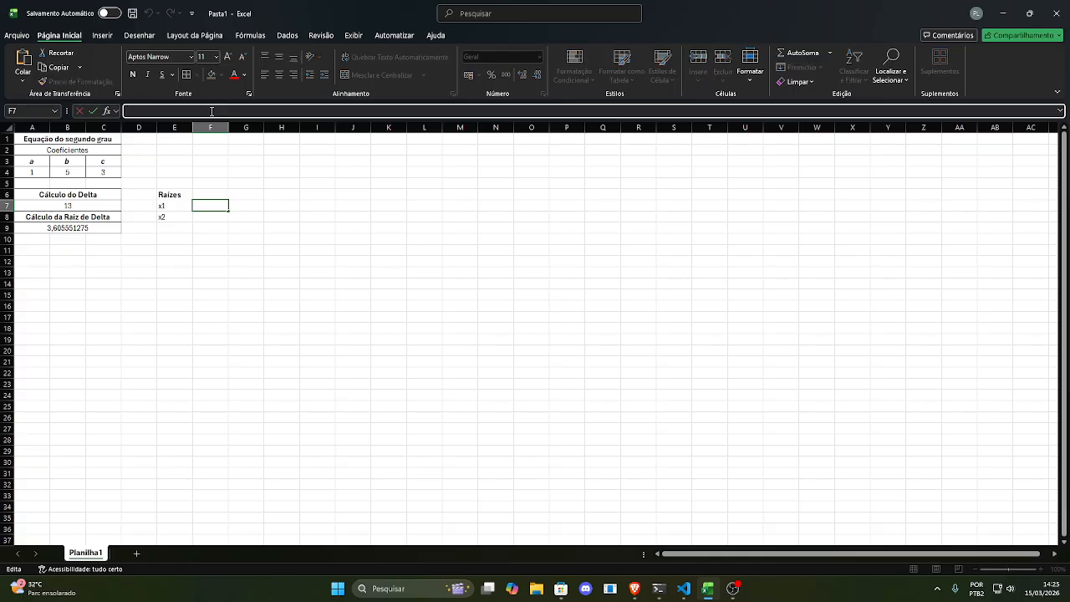
text(=-)
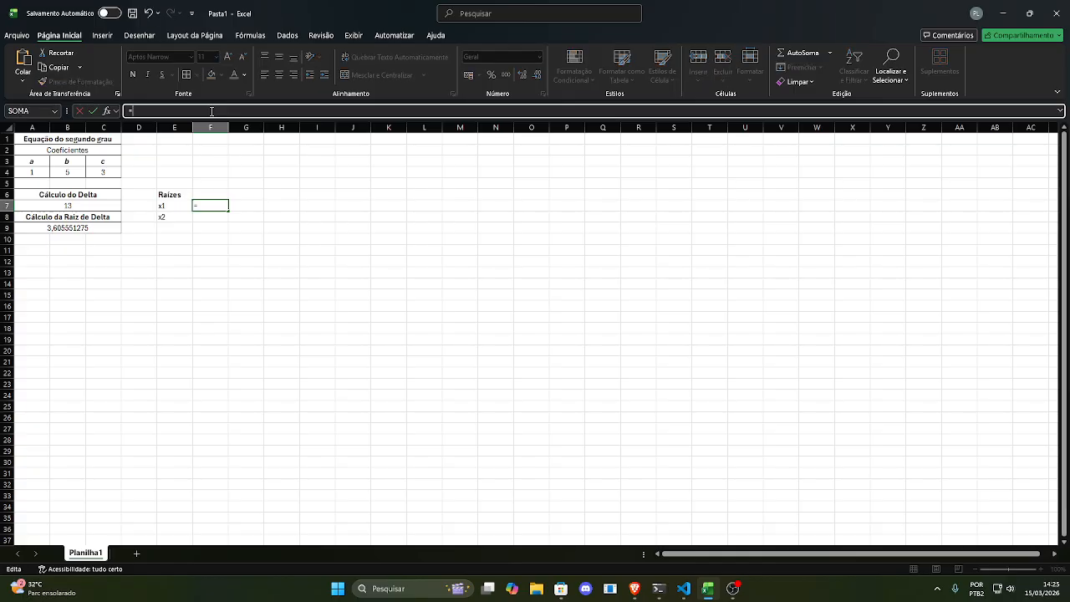
text((b)
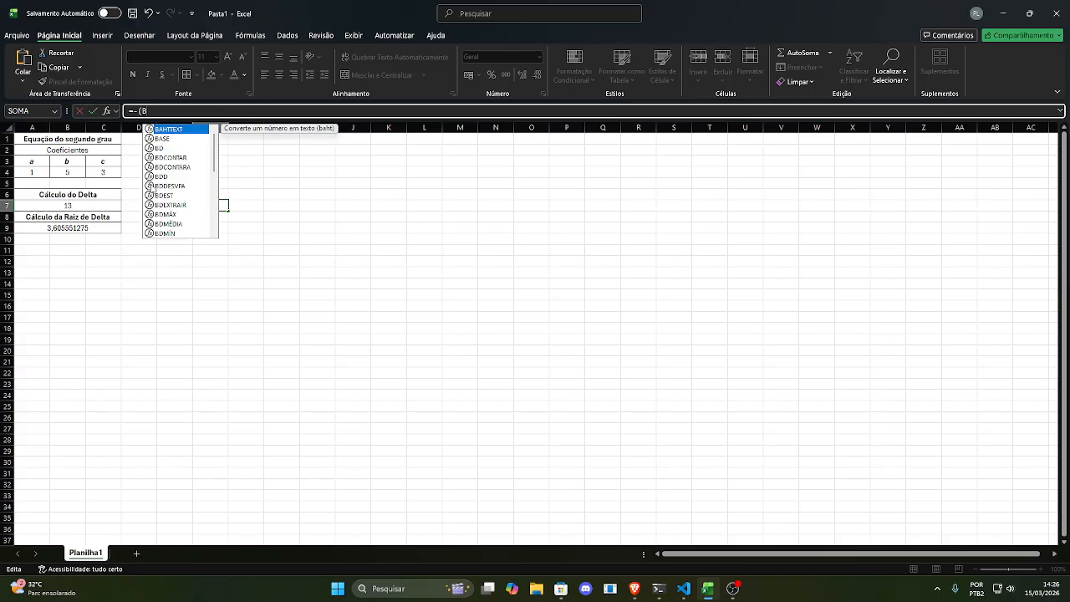
click(74, 172)
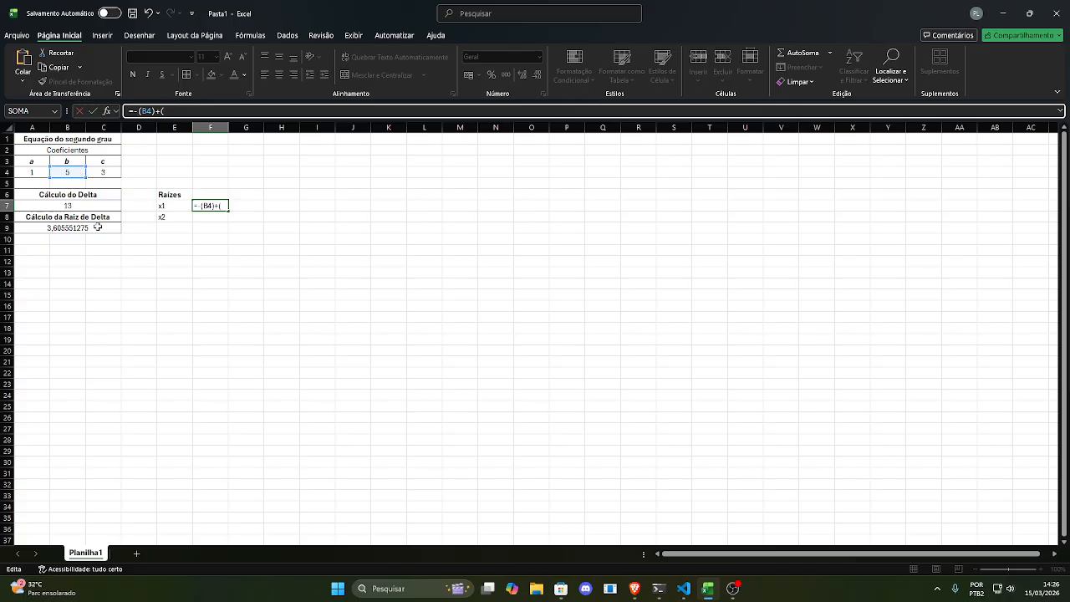
click(33, 230)
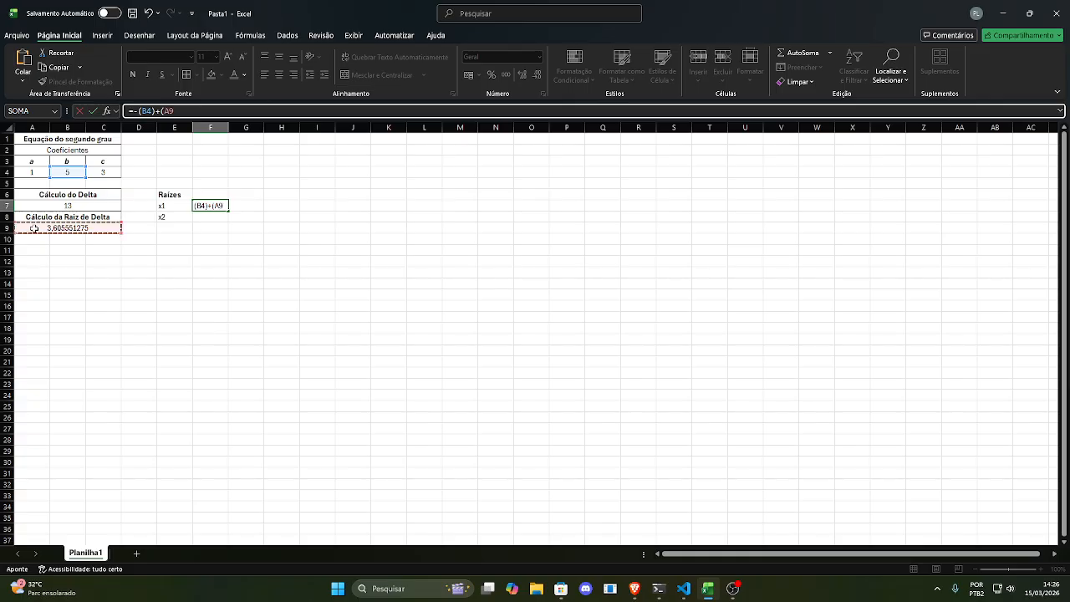
text())
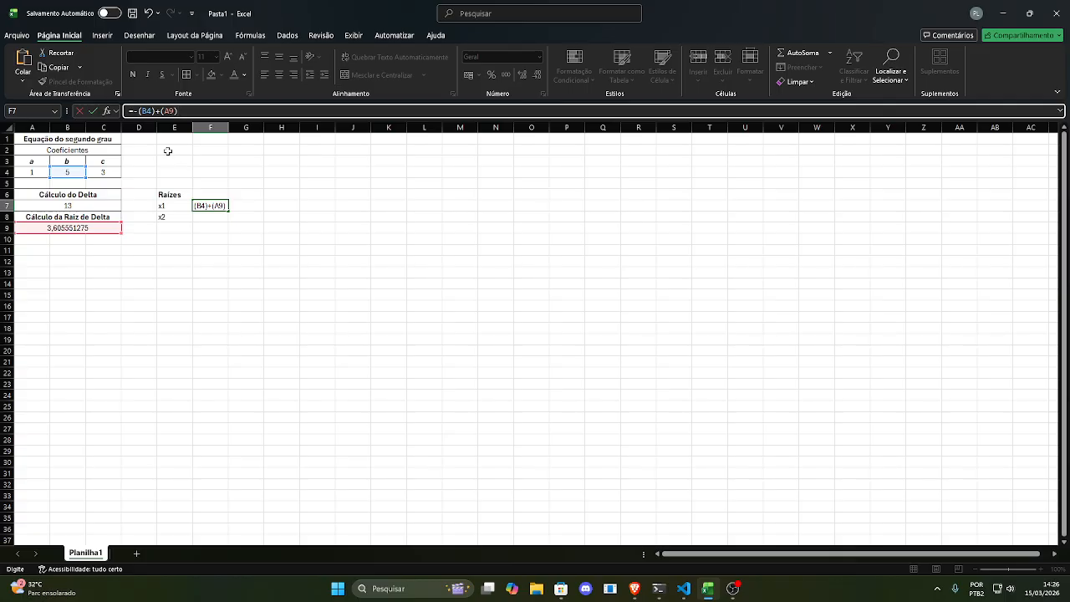
Step: Enclose the x1 numerator in parentheses and divide it by 2, making F7 =(-(B4)+(A9))/2
text())
key(Return)
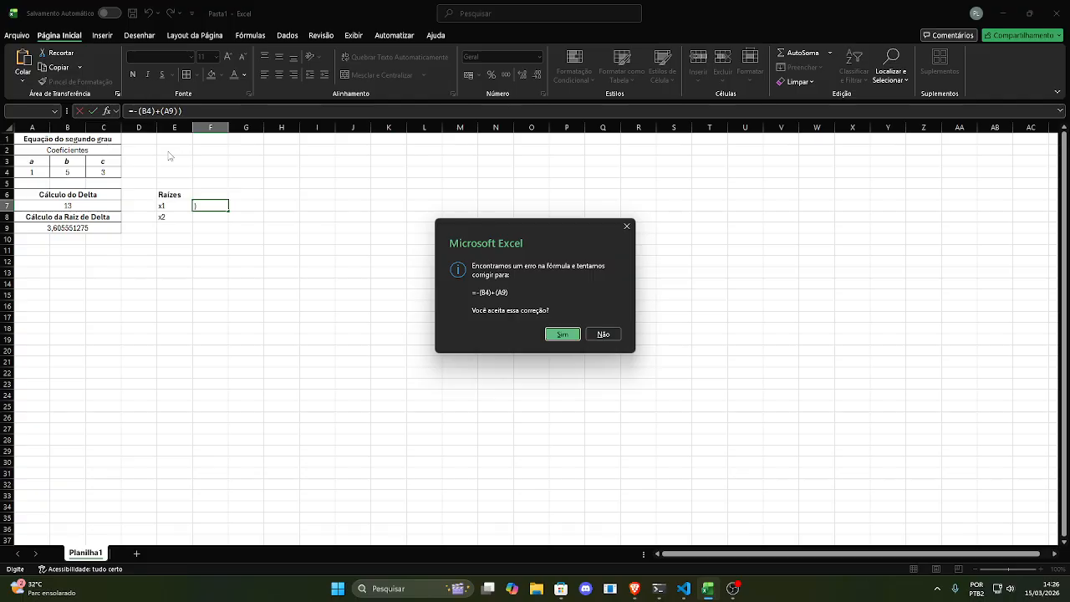
click(602, 334)
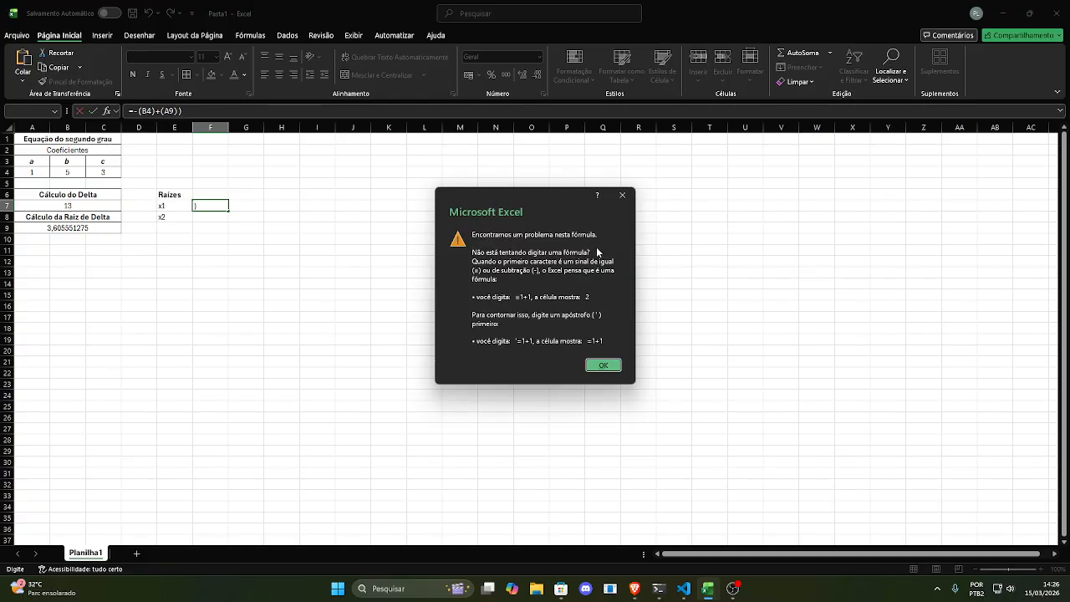
click(603, 365)
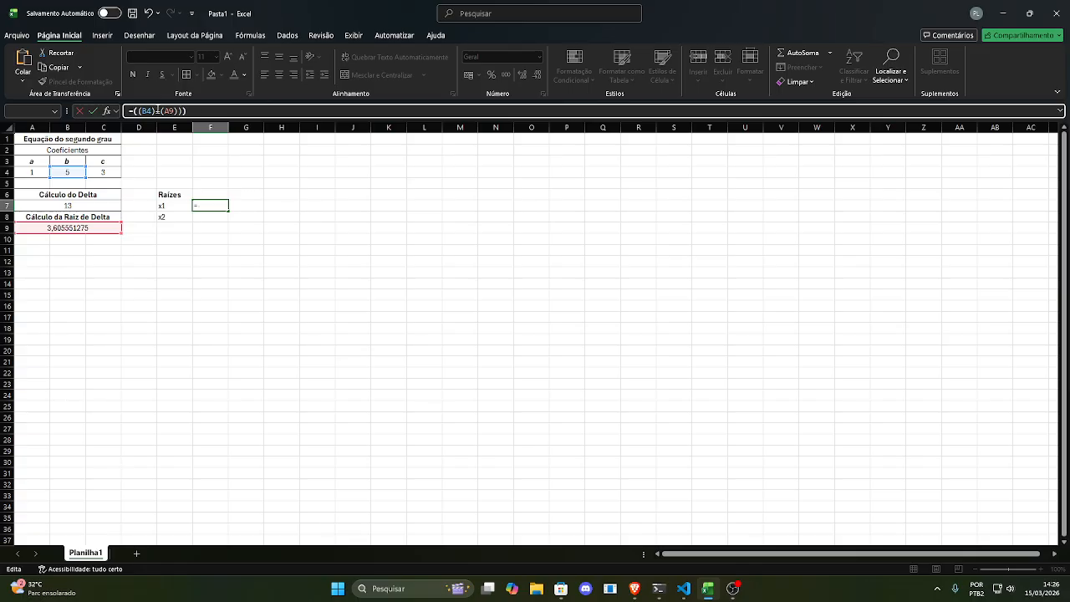
text(()
key(End)
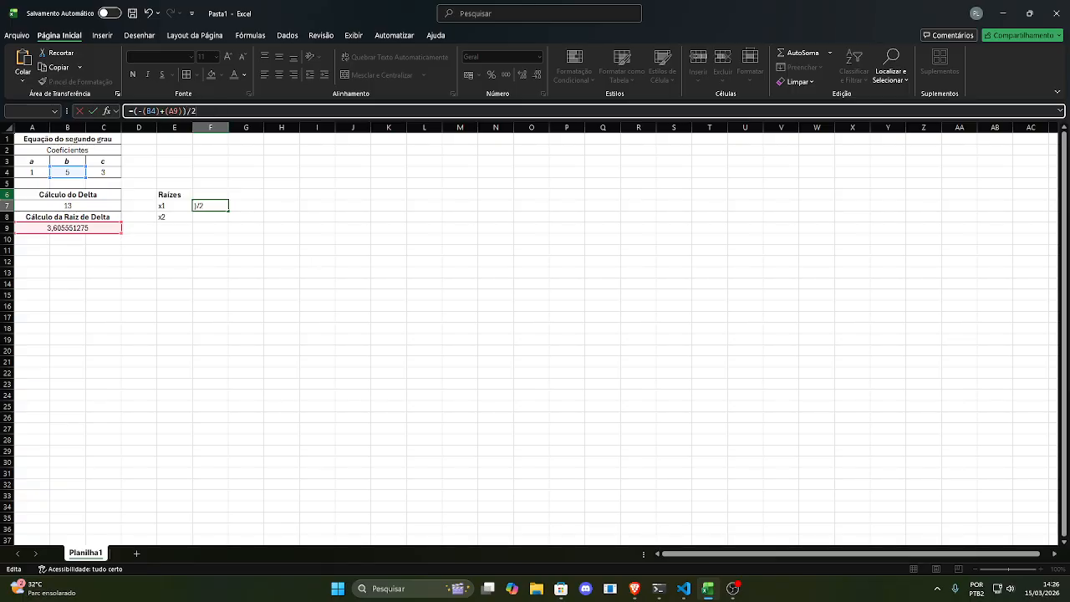
ctrl+click(33, 172)
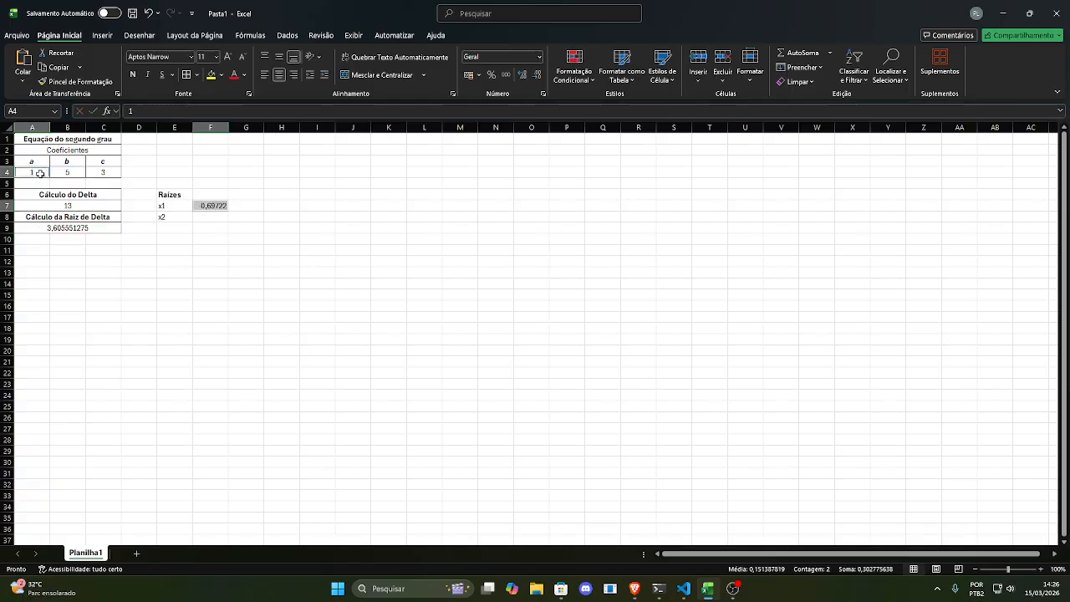
Step: Append coefficient a to the x1 formula in F7, making it =(-(B4)+(A9))/2*A4
click(306, 238)
click(211, 218)
click(209, 206)
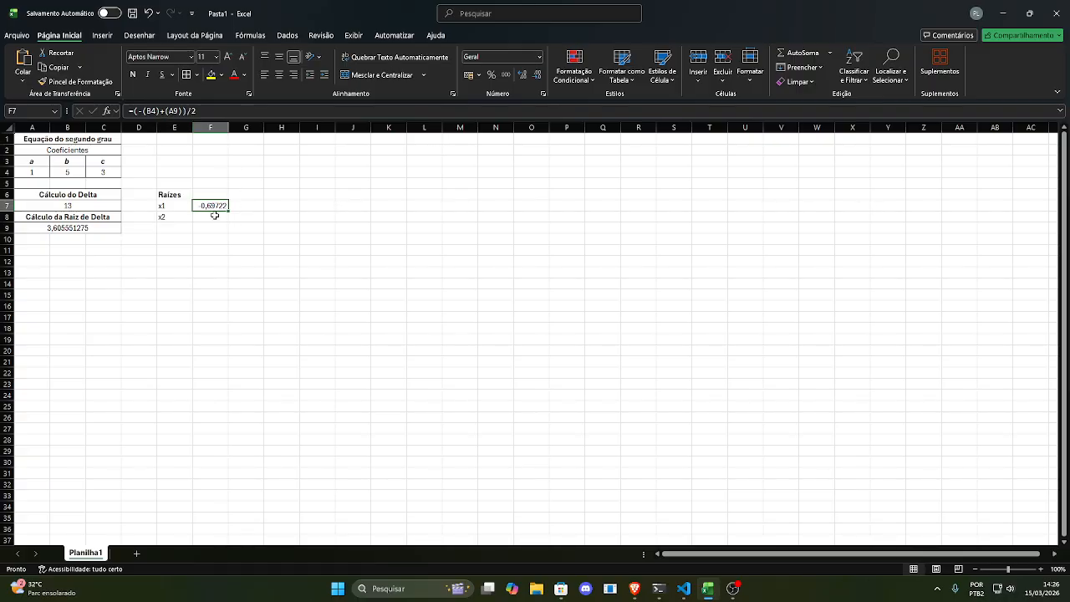
click(204, 109)
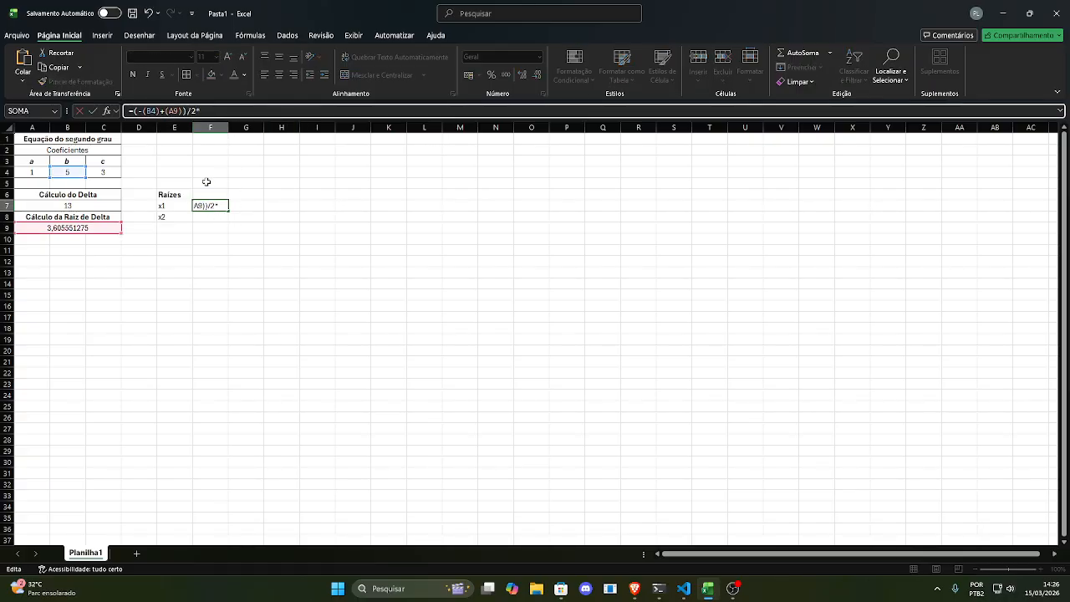
text(*)
click(32, 172)
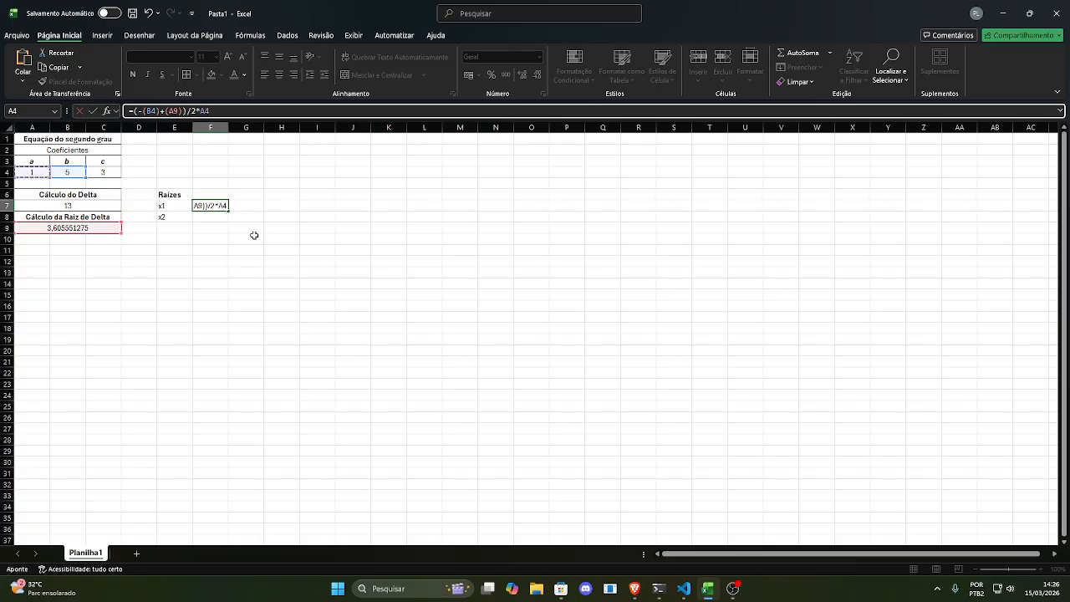
key(Return)
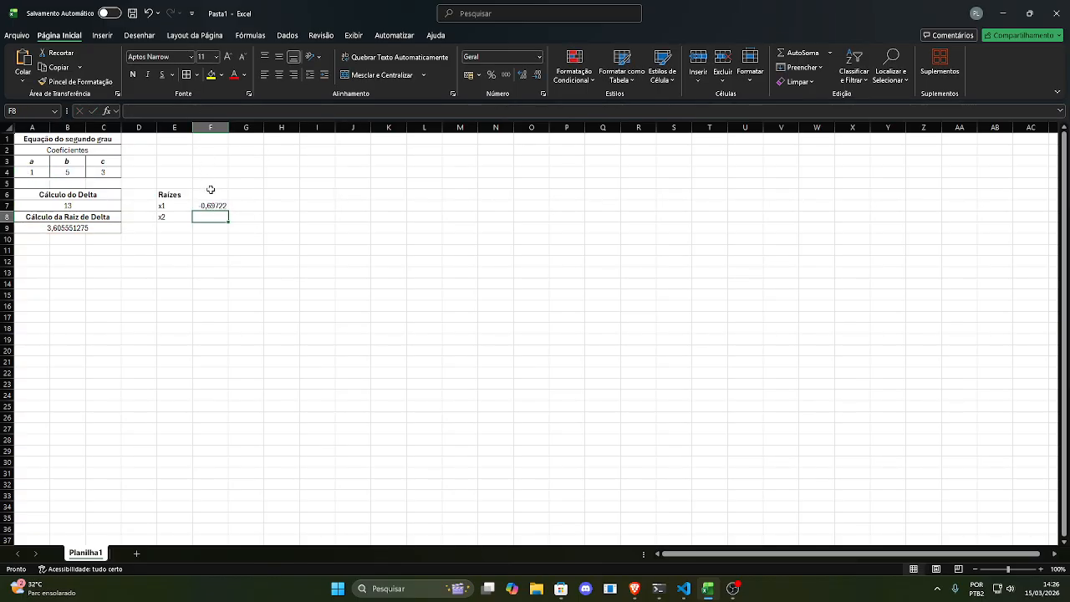
Step: Copy the complete x1 formula text from cell F7, leaving that cell's contents intact
click(219, 205)
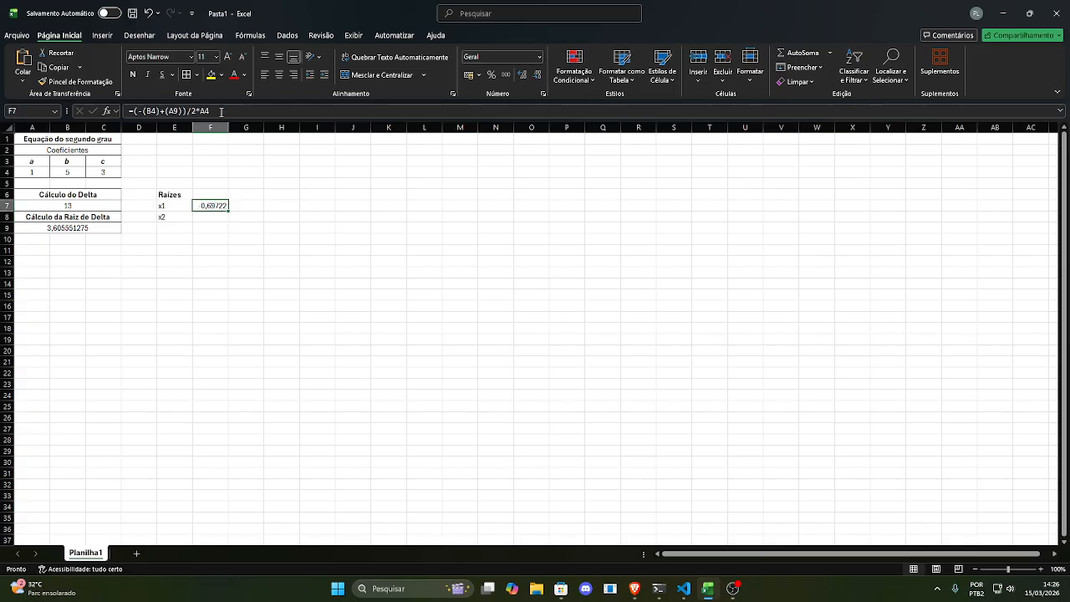
drag(221, 111, 115, 110)
key(ctrl+c)
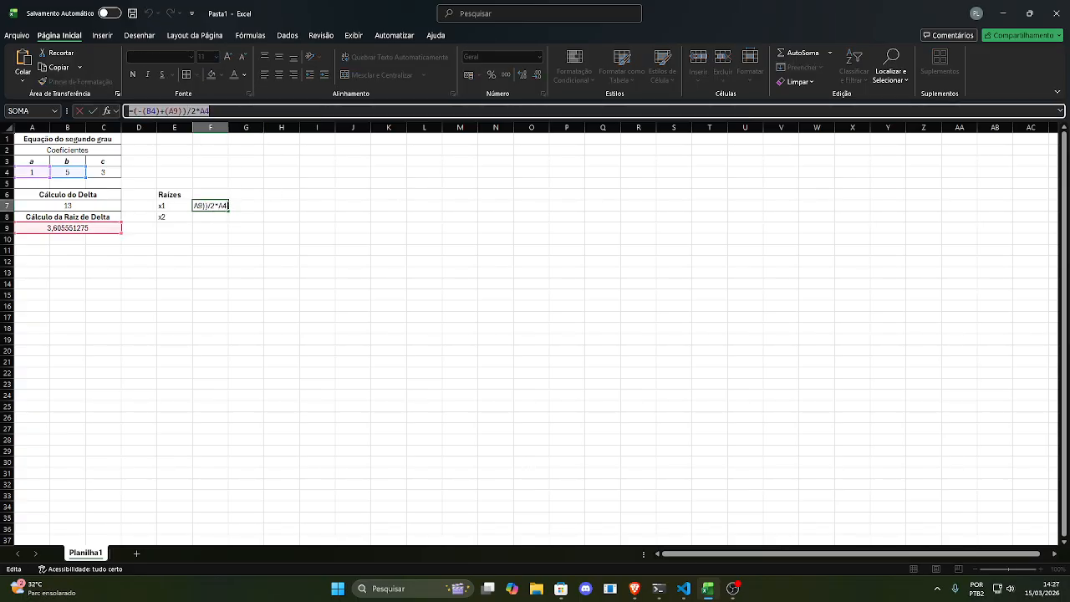
text(=)
click(215, 217)
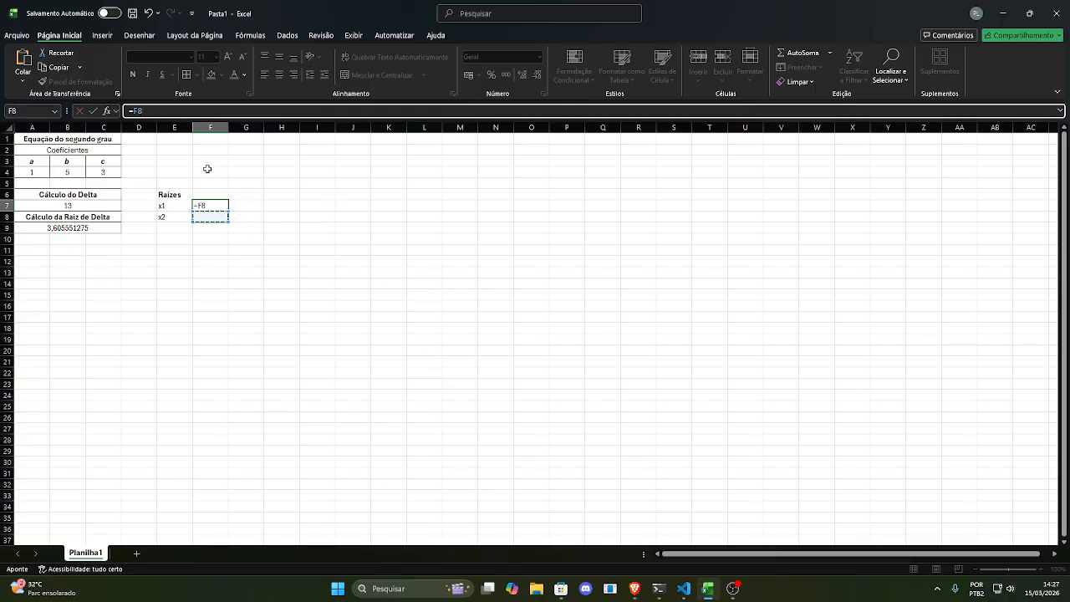
key(Escape)
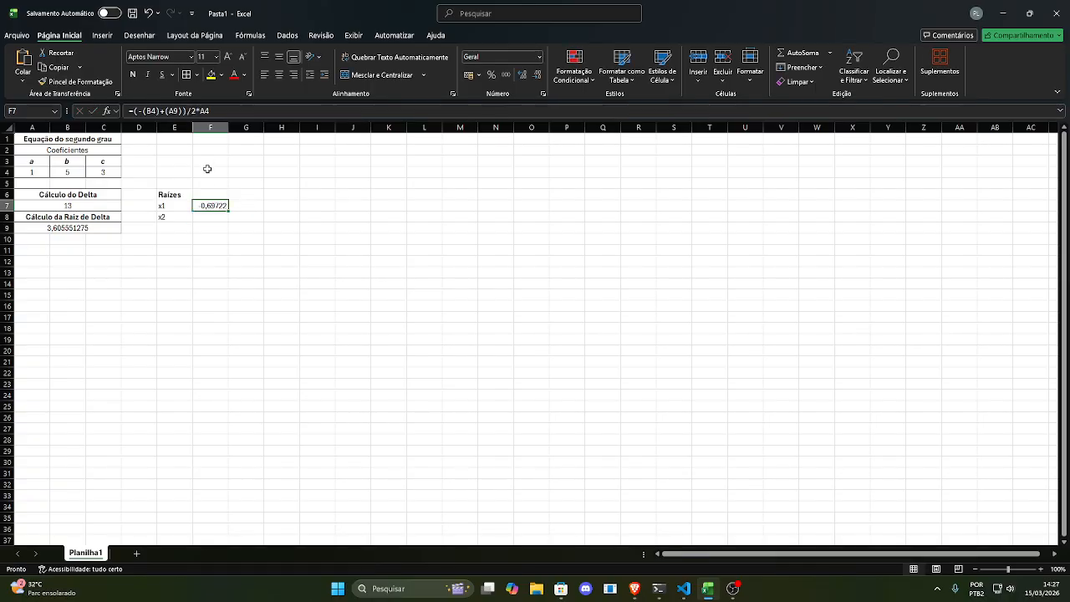
Step: Paste the x1 formula into cell F8 and change its plus to a minus, making it =(-(B4)-(A9))/2*A4
click(206, 217)
click(204, 112)
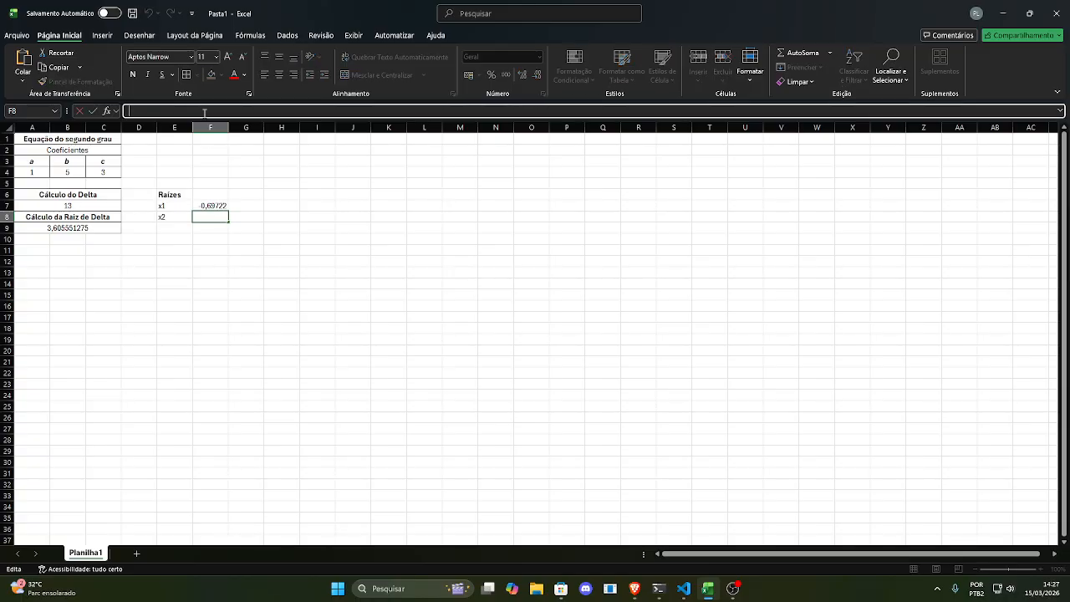
key(ctrl+v)
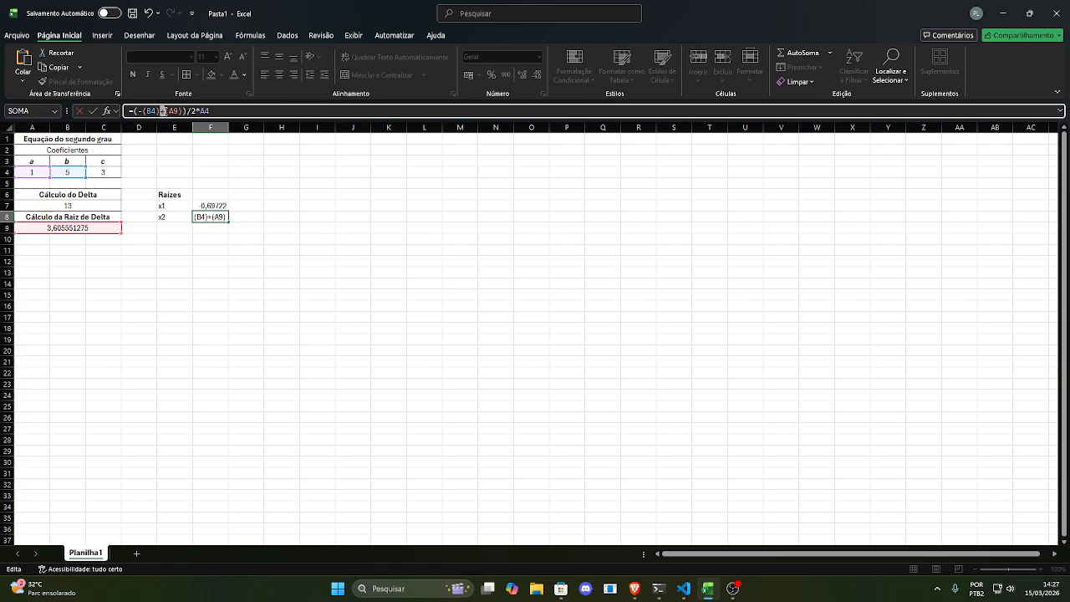
text(-)
click(235, 113)
key(Return)
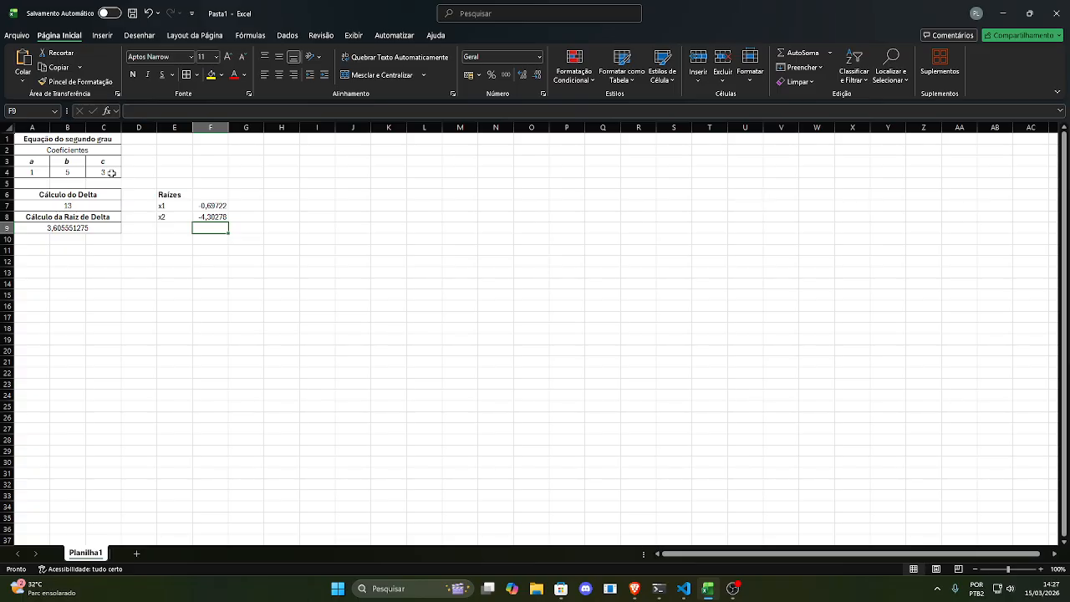
Step: Set coefficient c in cell C4 to 9
click(211, 206)
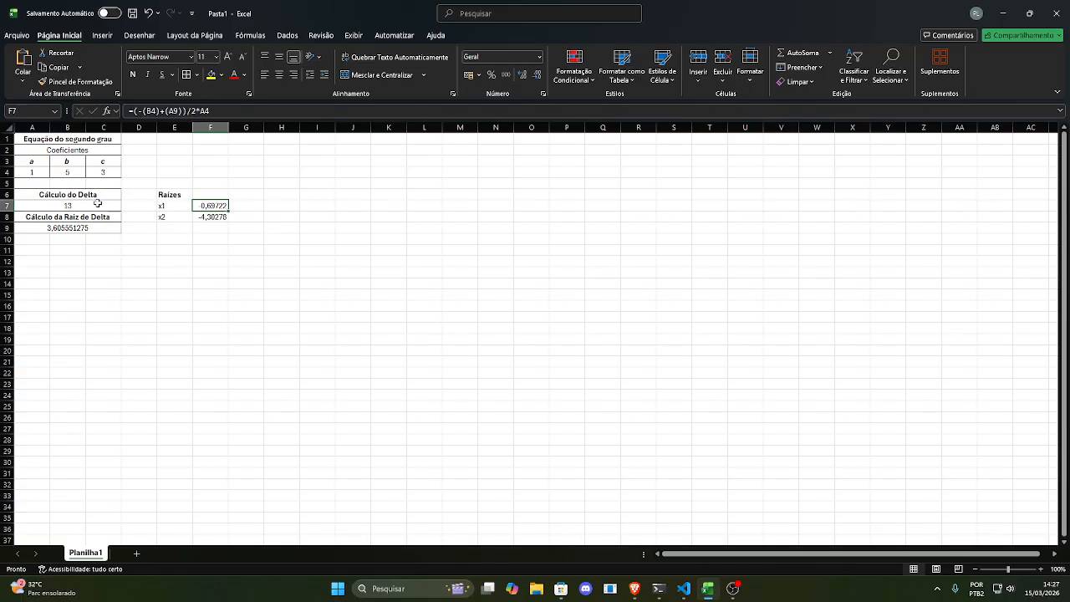
click(100, 171)
text(9)
key(Return)
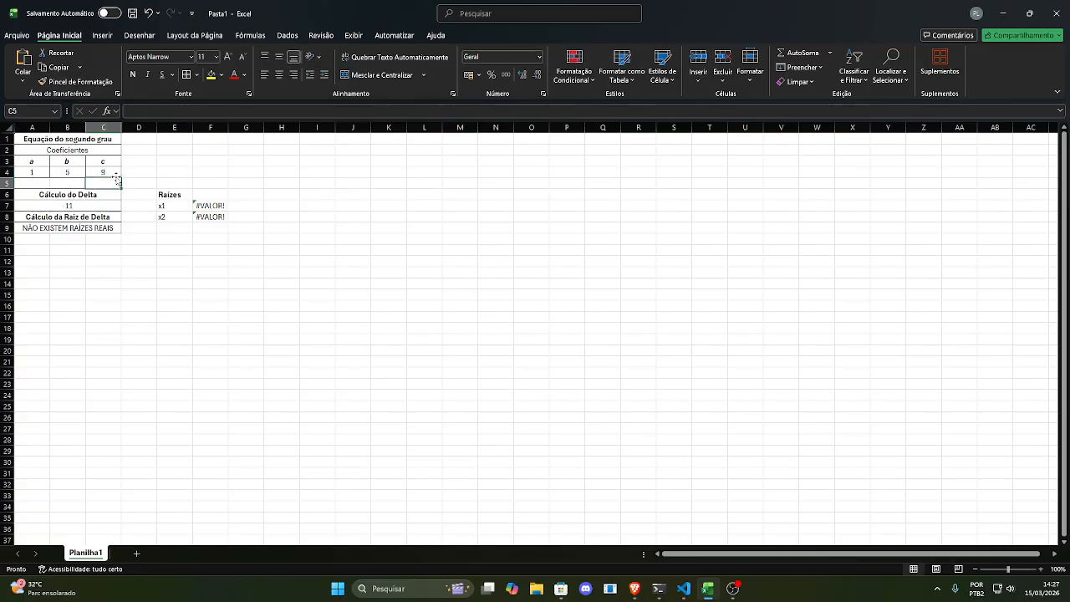
Step: Copy the expression (-(B4)+(A9))/2*A4 from cell F7 and remove it, keeping only the equals sign
click(209, 206)
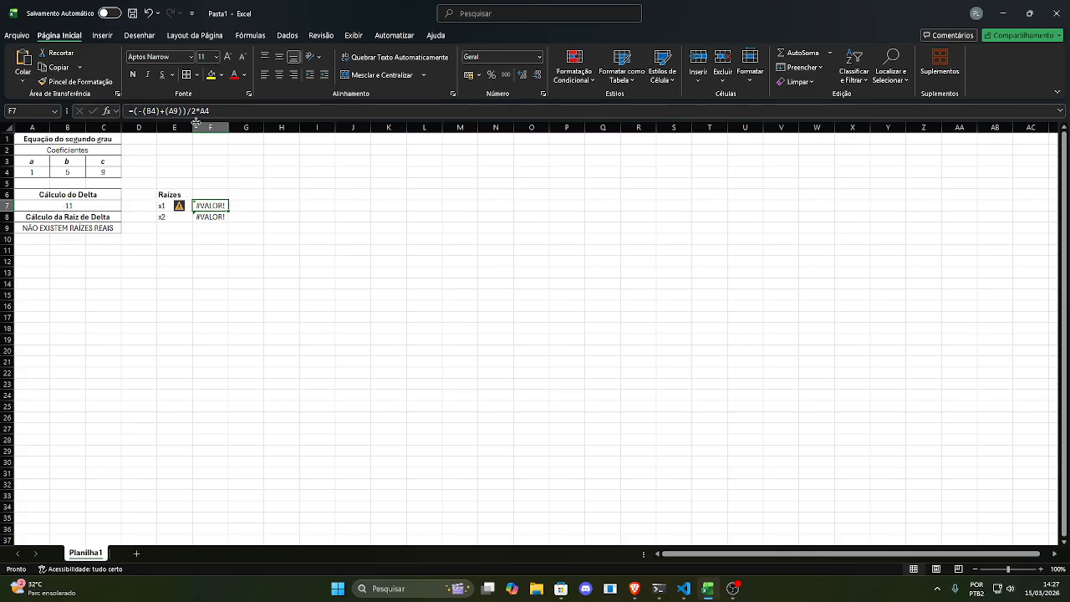
click(237, 110)
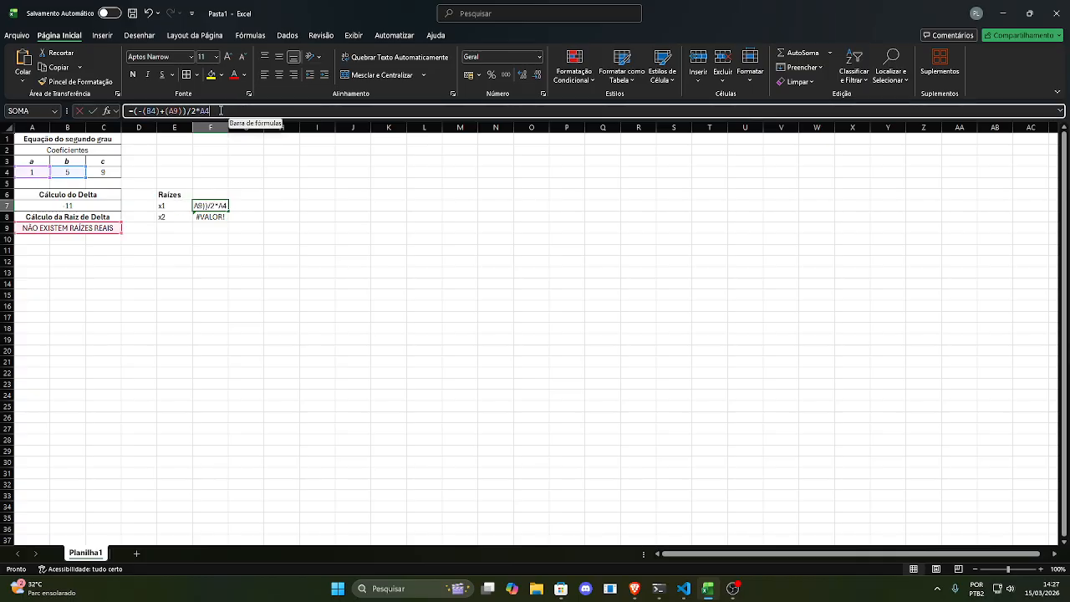
drag(219, 110, 133, 111)
key(ctrl+c)
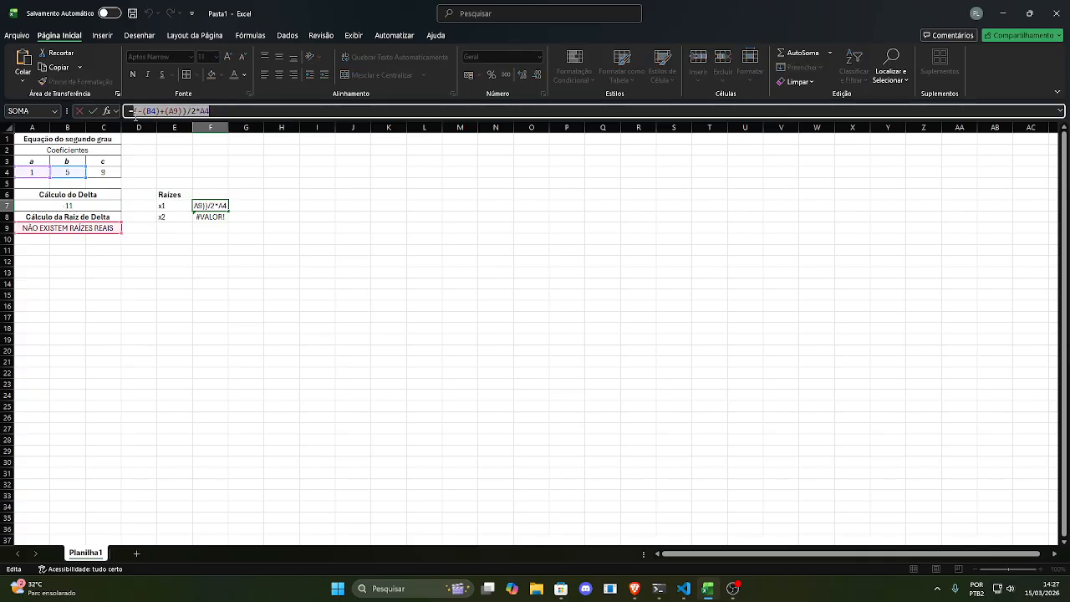
key(BackSpace)
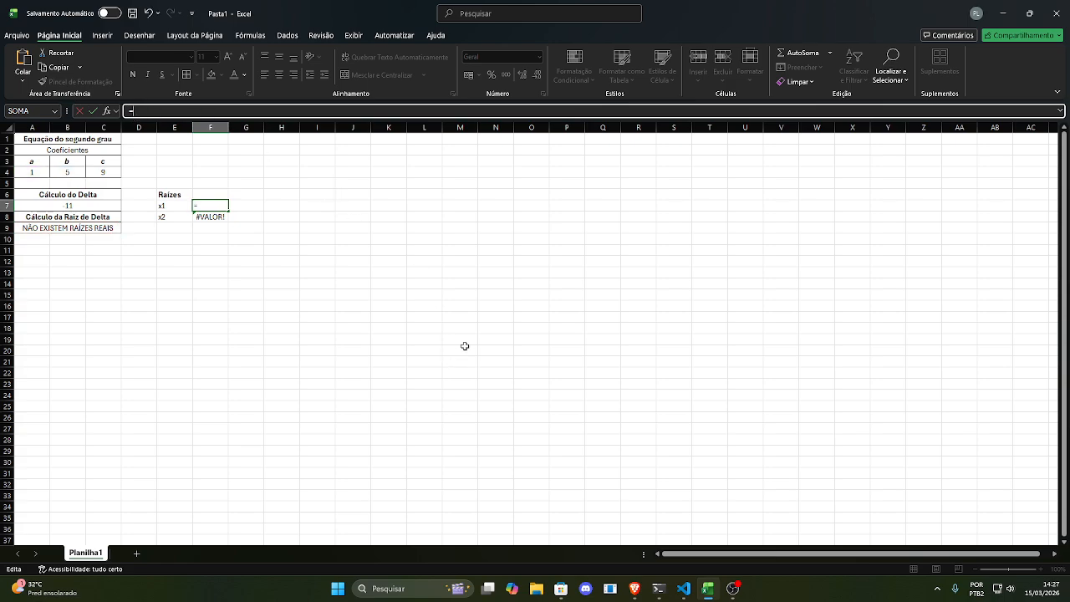
Step: Start an SE function in F7 that tests whether A9 equals "NÃO EXISTEM RAÍZES REAIS"
text(SE)
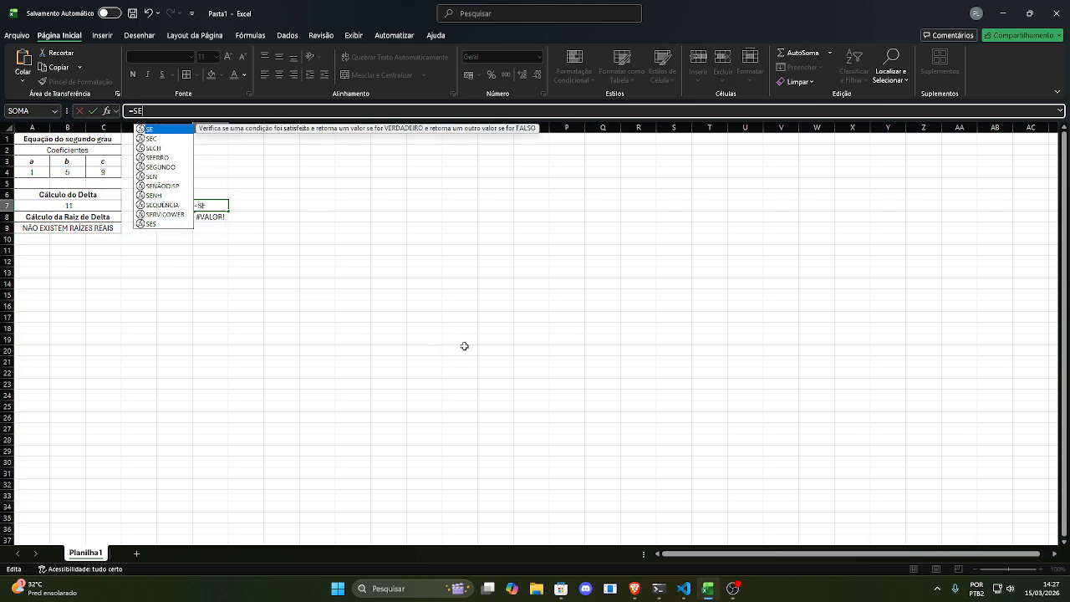
text(()
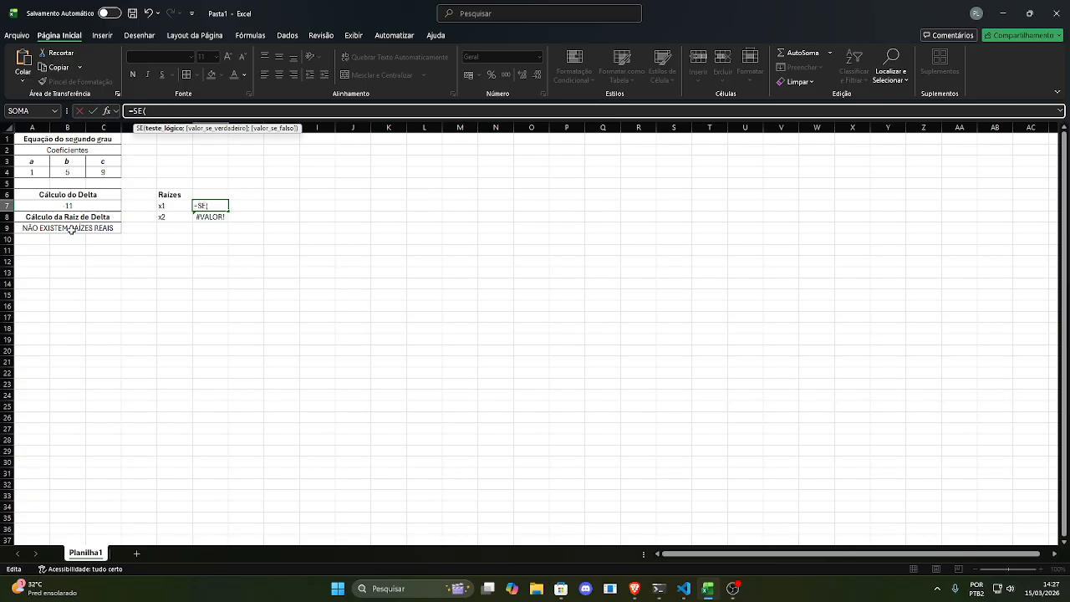
text(A9)
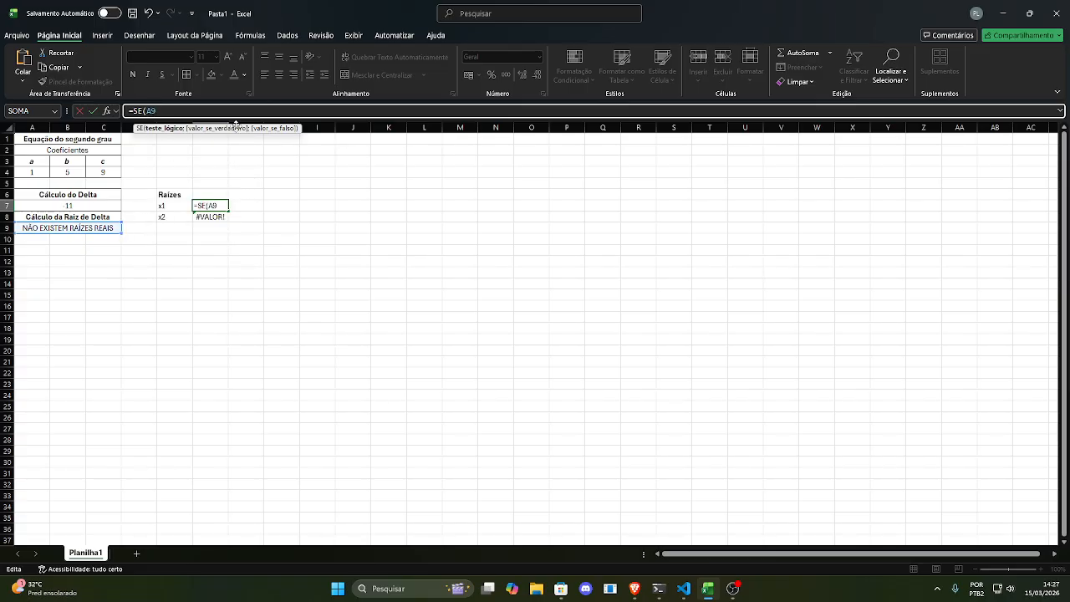
text("NÃO EXISTEM RAÍZES)
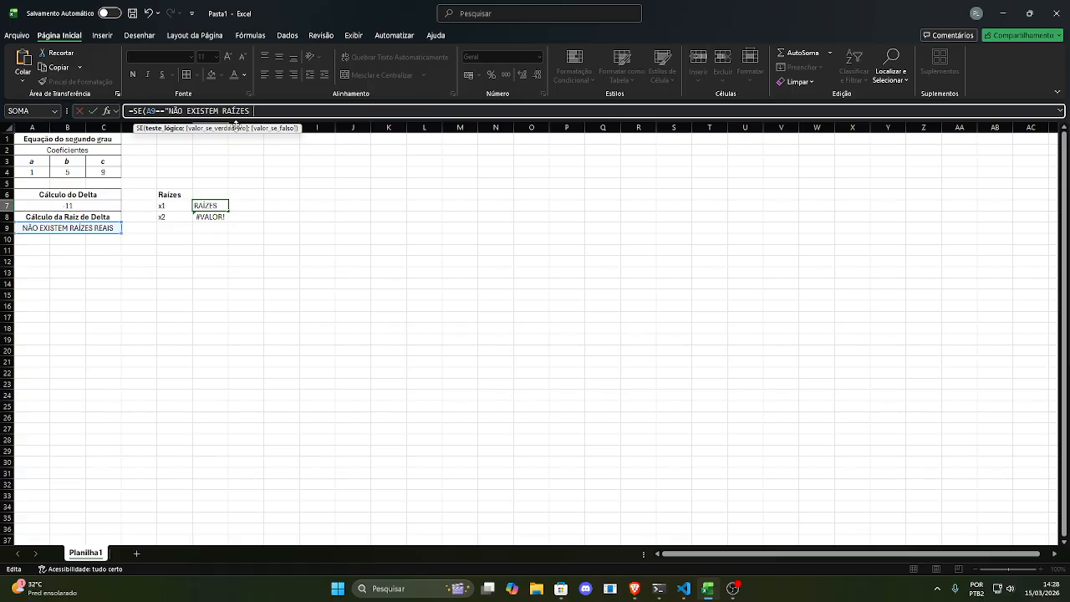
text( REAIS";)
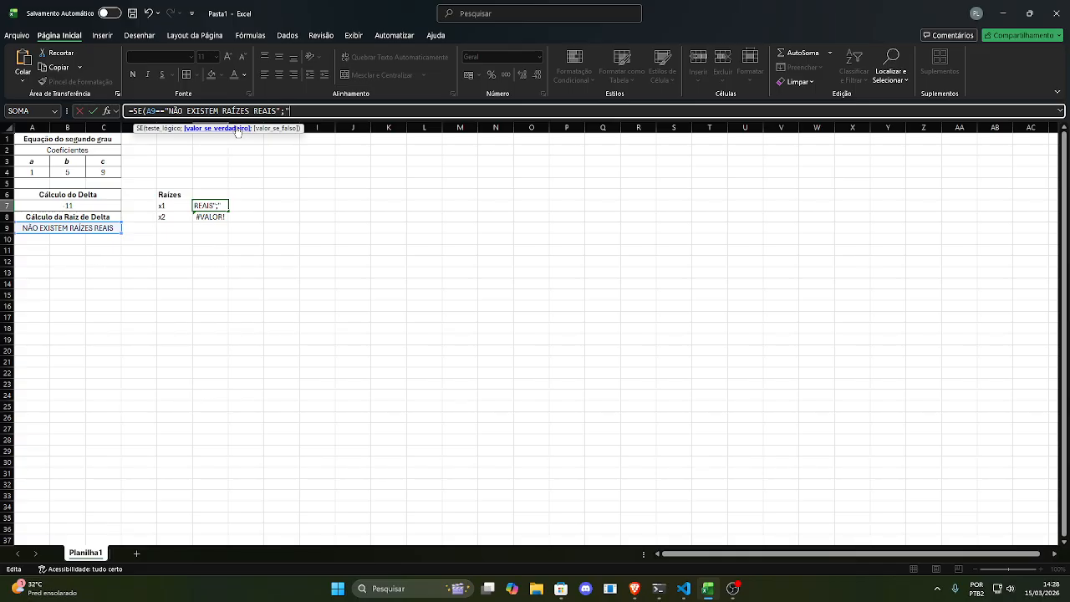
Step: Complete F7's SE function with "NÃO POSSUI RAIZ REAL" if true and the copied x1 expression if false, accepting the suggested formula correction
text("NÃO POSSUI RAIZ REAL)
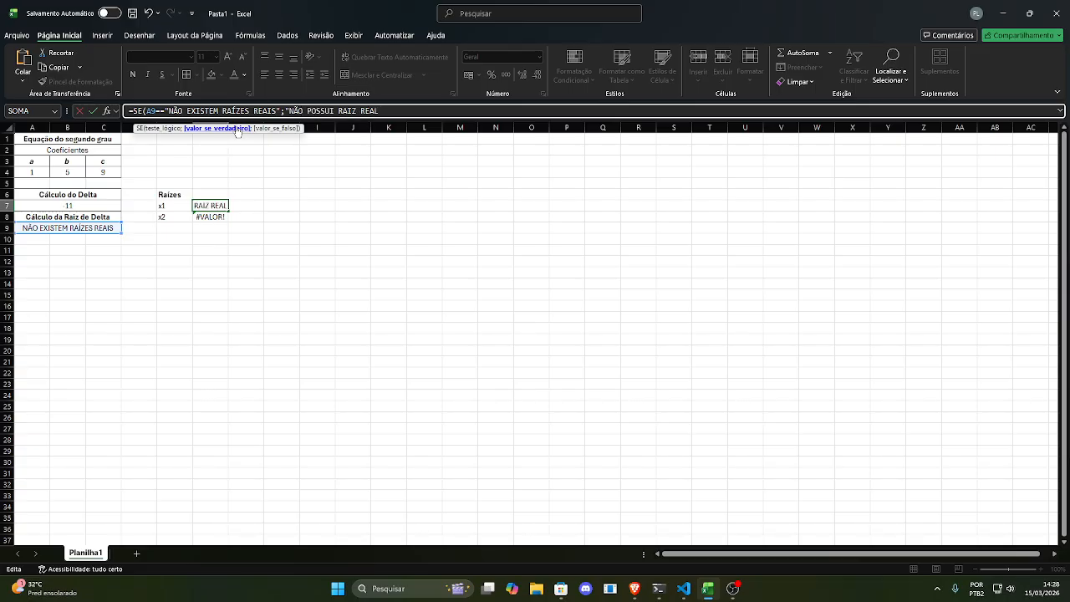
text(";)
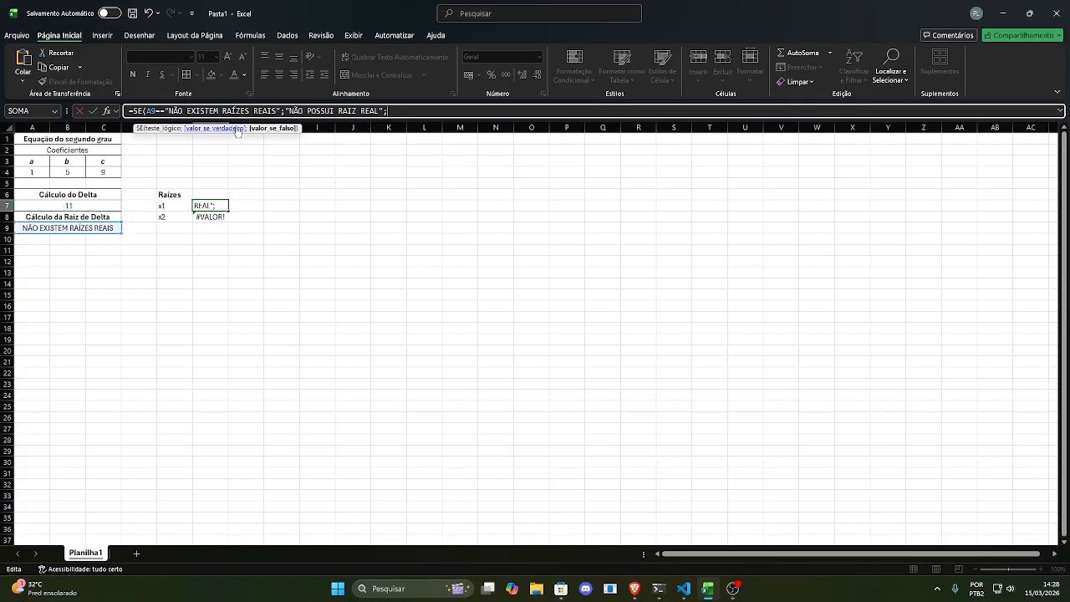
key(ctrl+v)
key(Return)
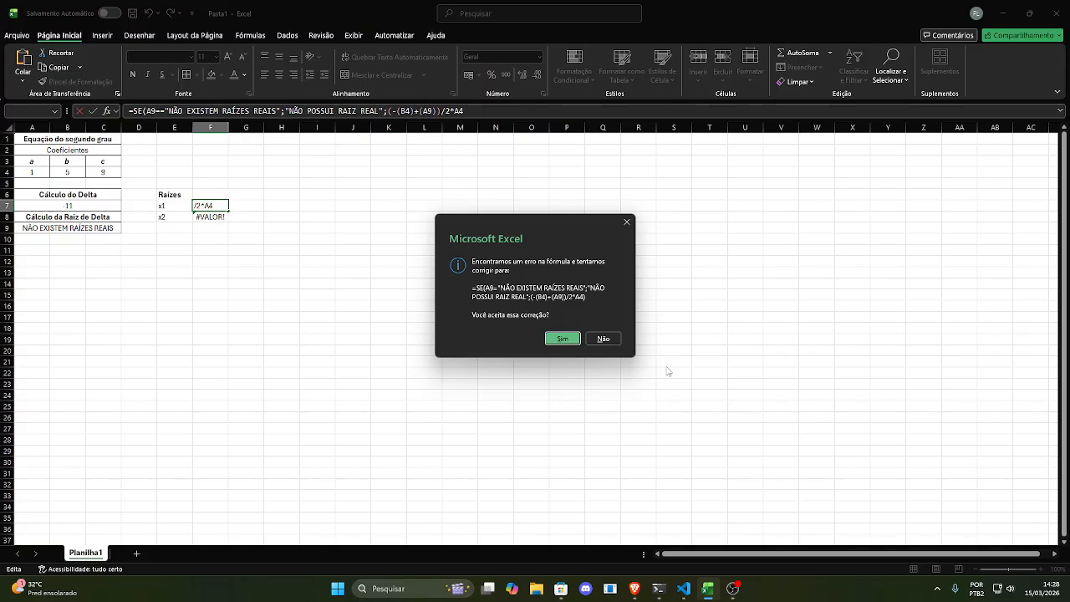
click(566, 339)
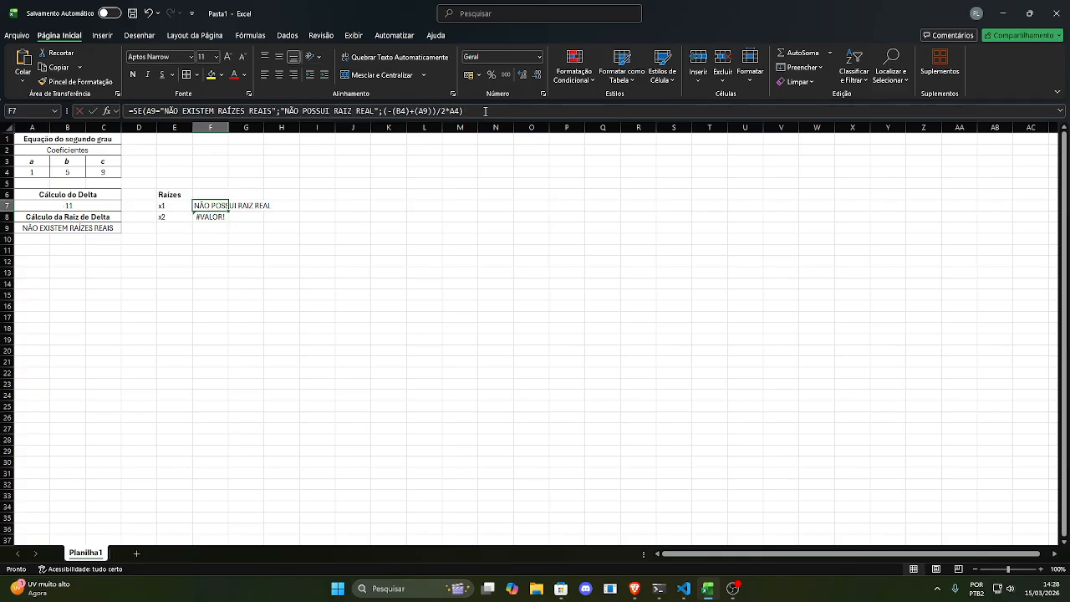
Step: Copy the complete SE formula text from cell F7 without altering it
click(453, 109)
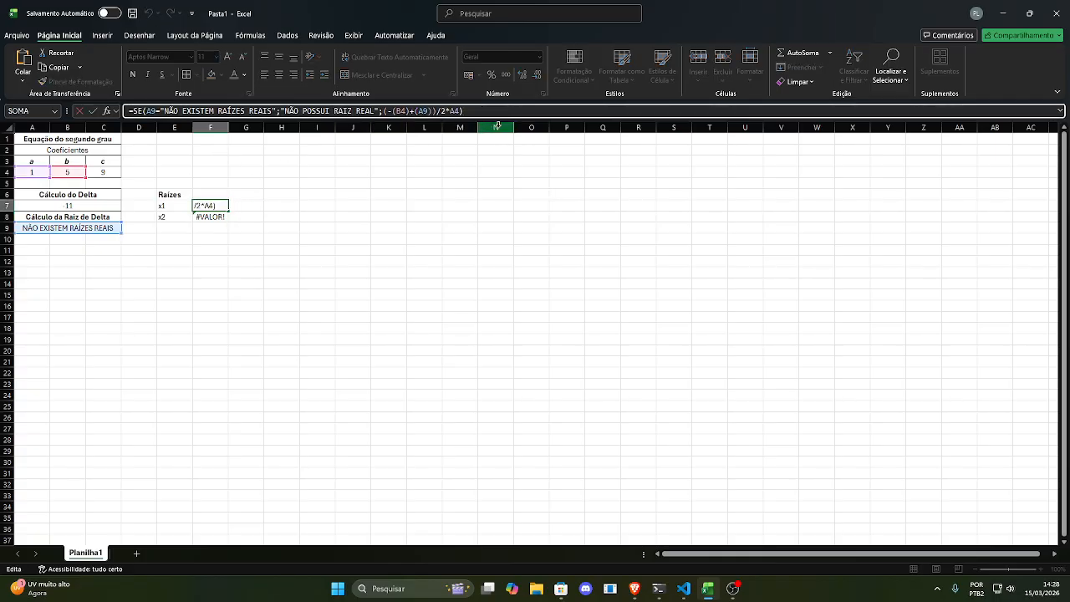
click(208, 216)
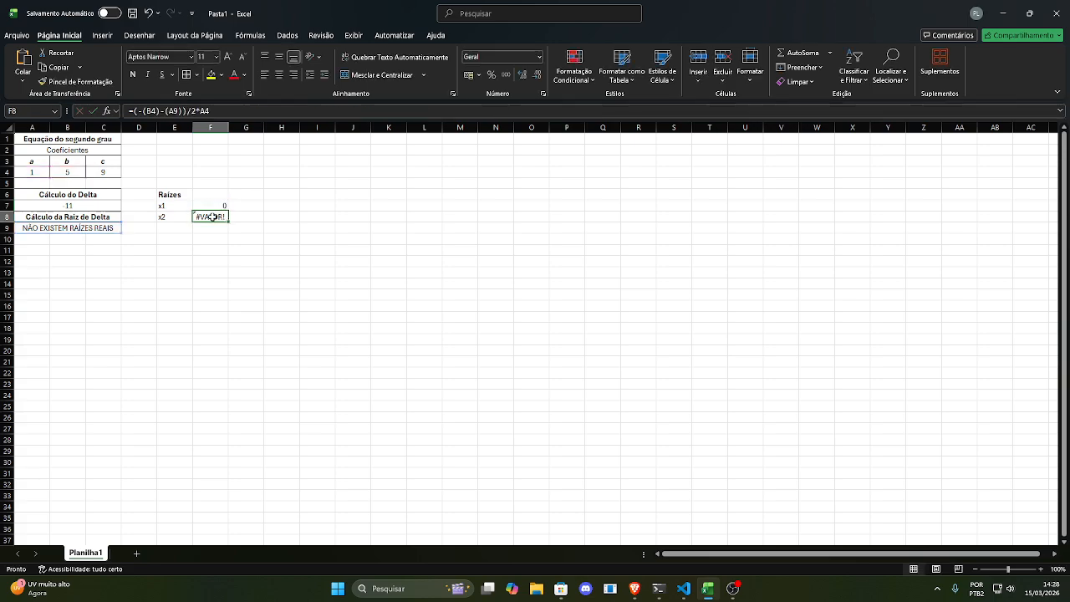
click(221, 207)
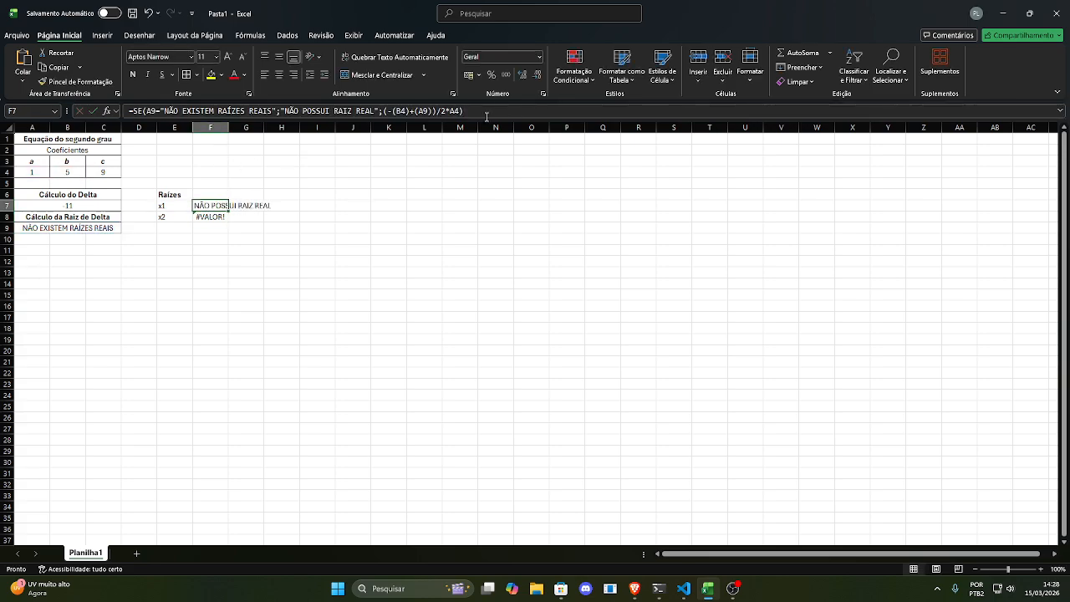
click(487, 116)
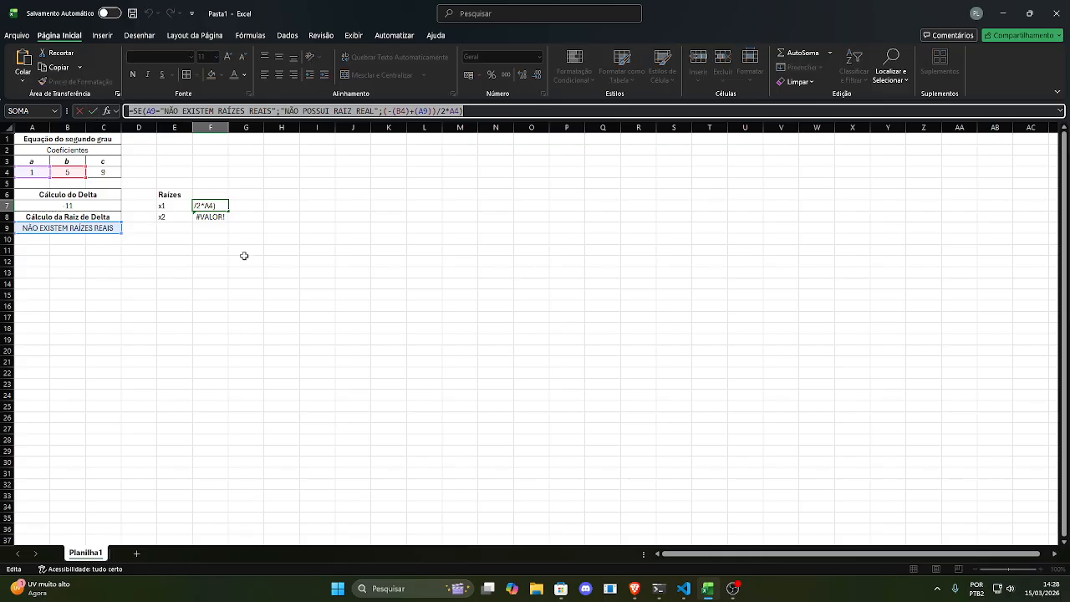
click(214, 218)
key(Escape)
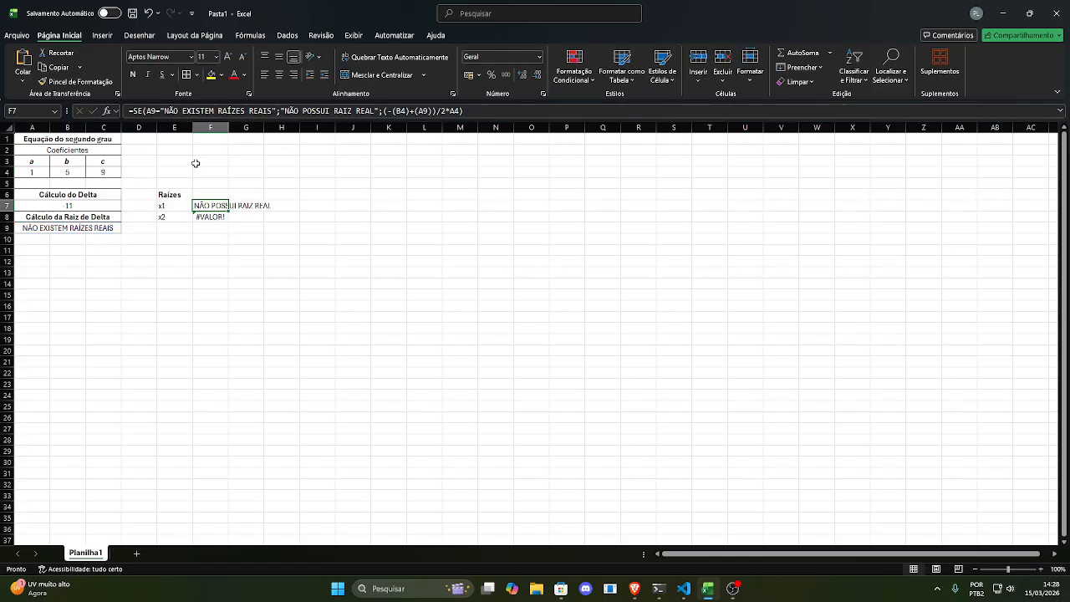
Step: Replace the x2 formula in F8 with the copied SE formula, changing its last part to (-(B4)-(A9))/2*A4
click(216, 218)
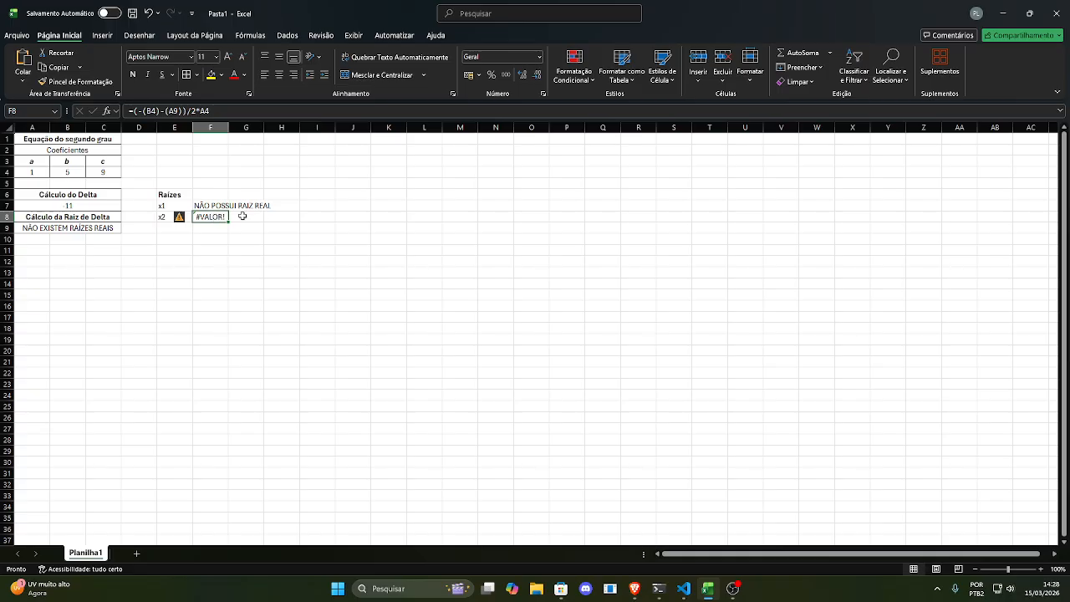
drag(241, 114, 104, 111)
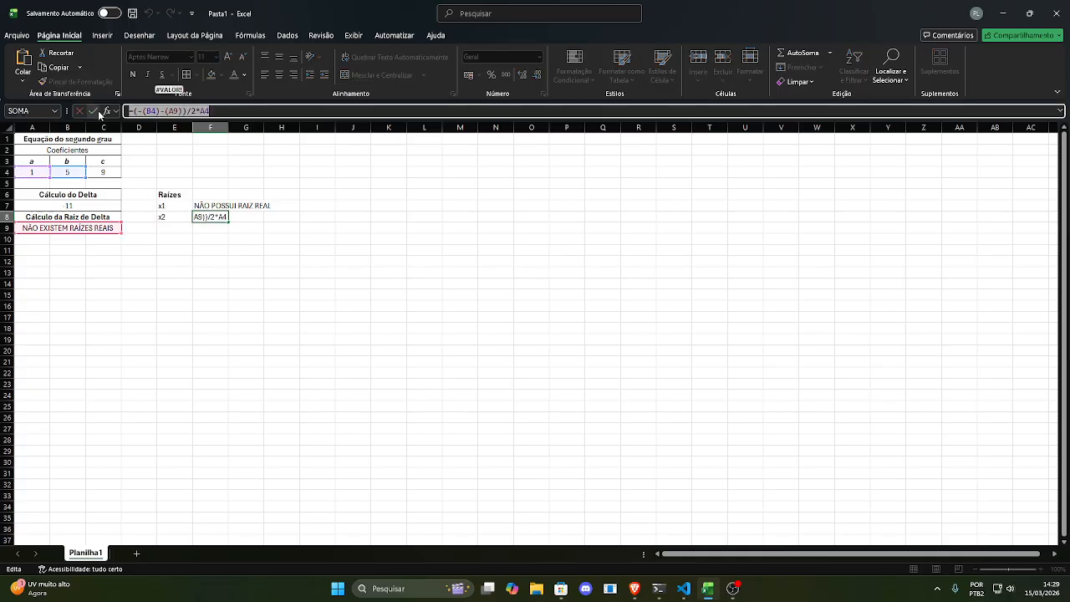
text(=SE(A9="NÃO EXISTEM RAÍZES REAIS";"NÃO POSSUI RAIZ REAL";(-(B4)+(A9))/2*A4))
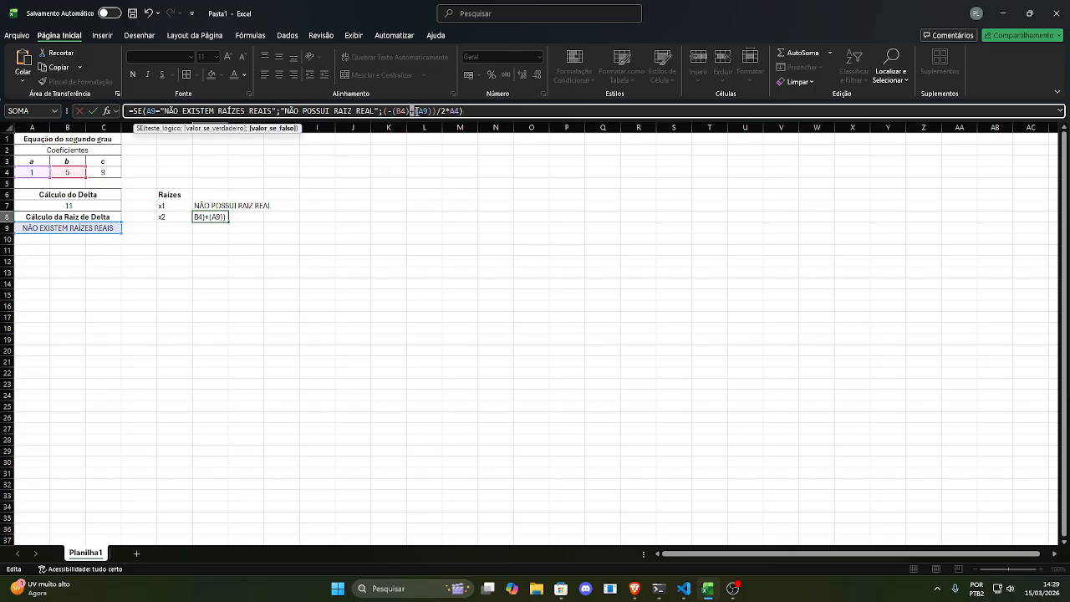
text(-)
click(491, 111)
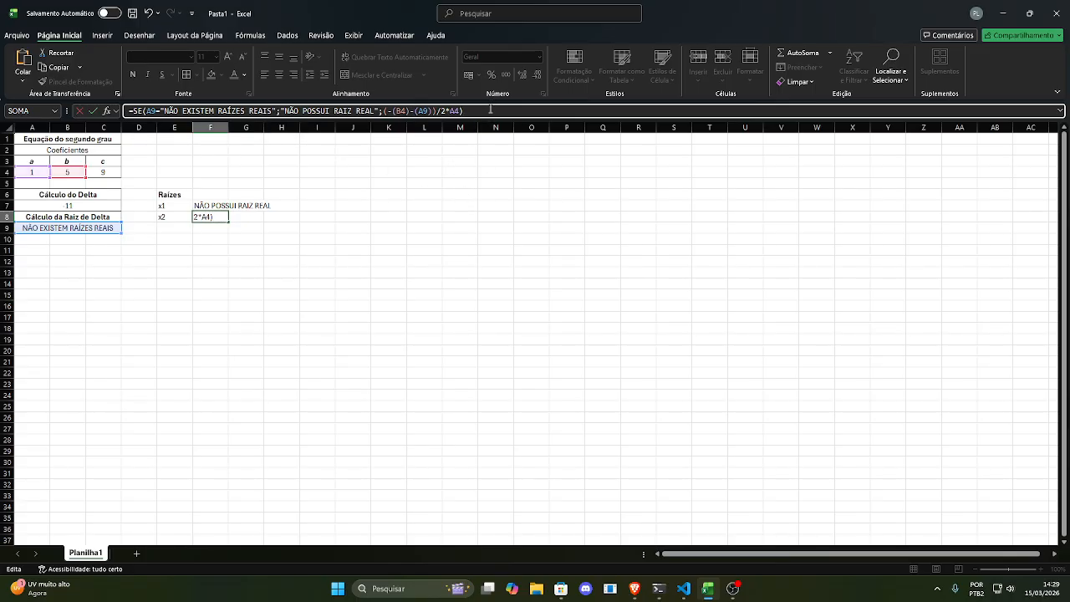
key(Return)
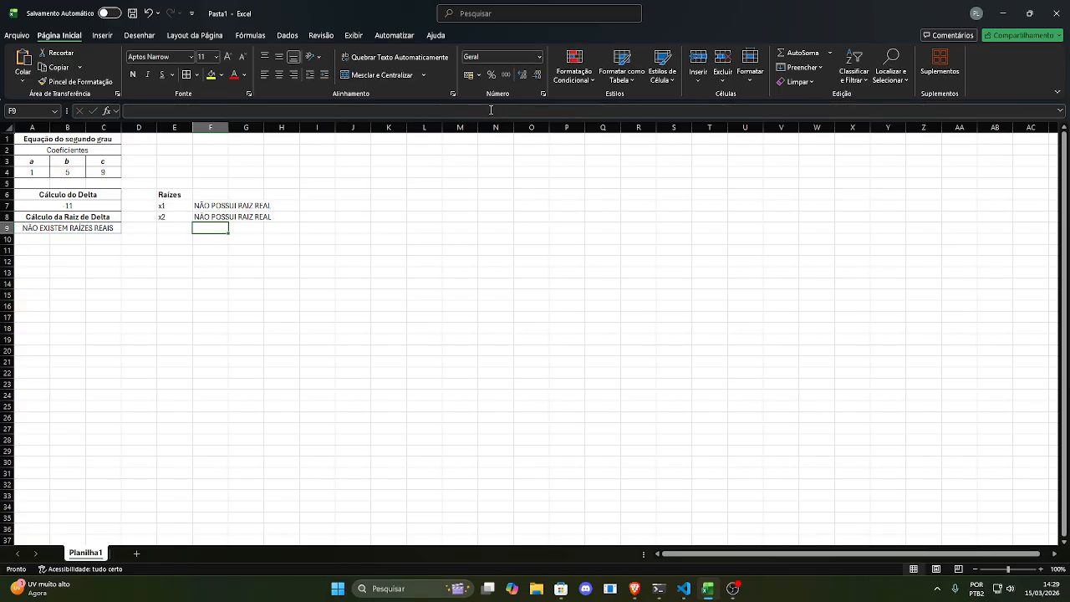
Step: Set coefficient c in cell C4 to 8
click(100, 172)
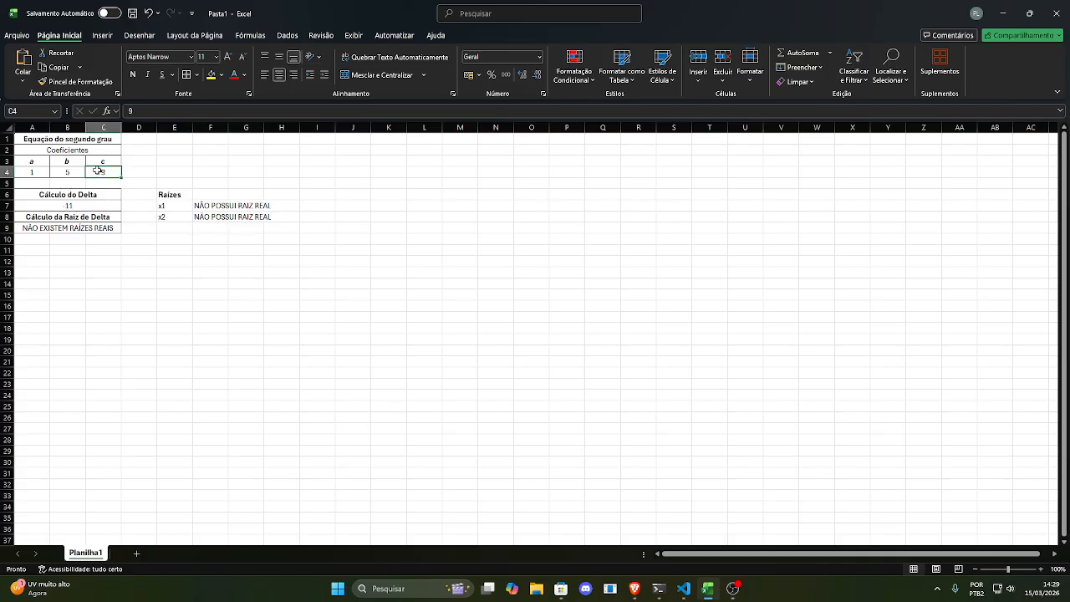
text(8)
key(Return)
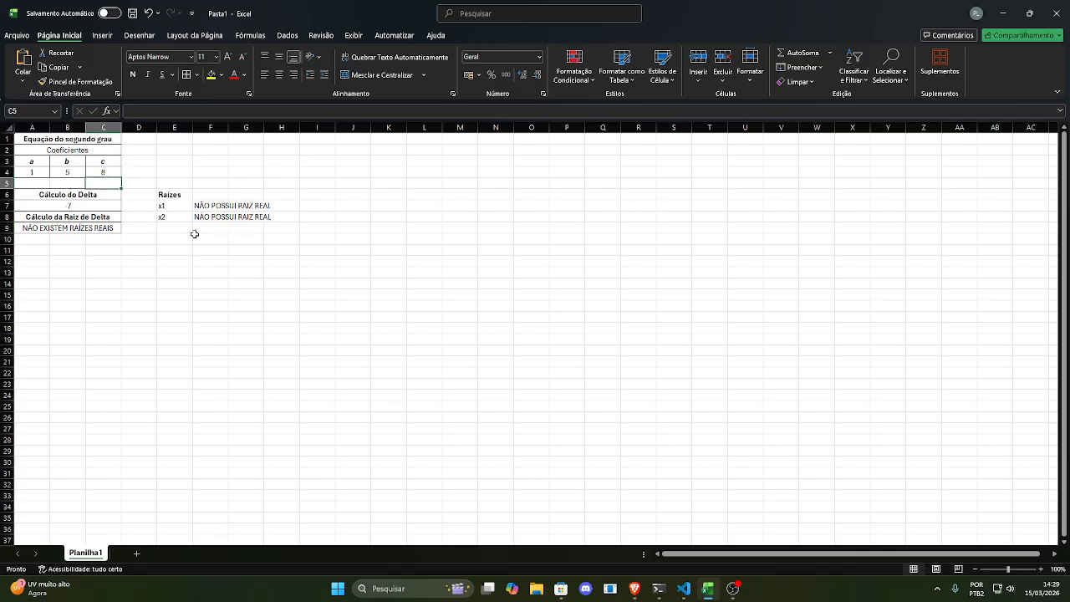
click(110, 170)
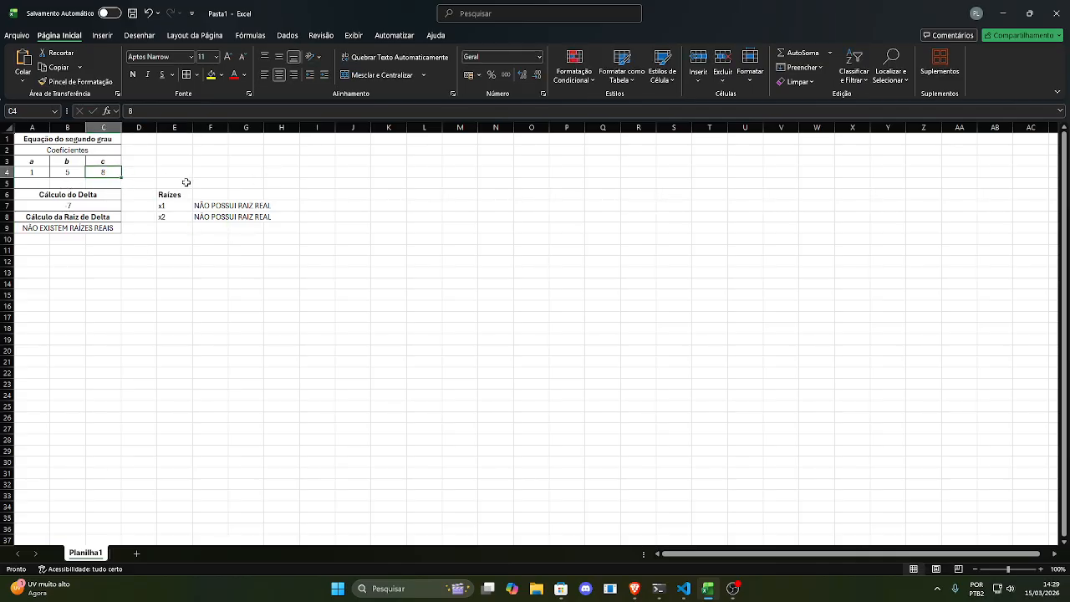
Step: Try 7 as coefficient c in cell C4, and replace it with 6
text(7)
key(Return)
click(117, 172)
text(6)
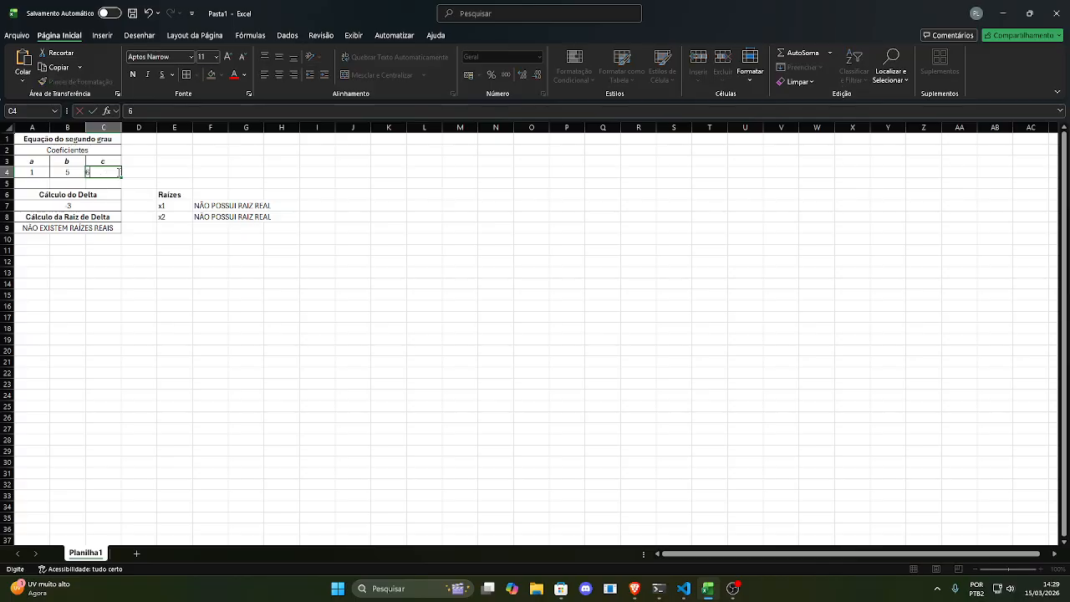
key(Return)
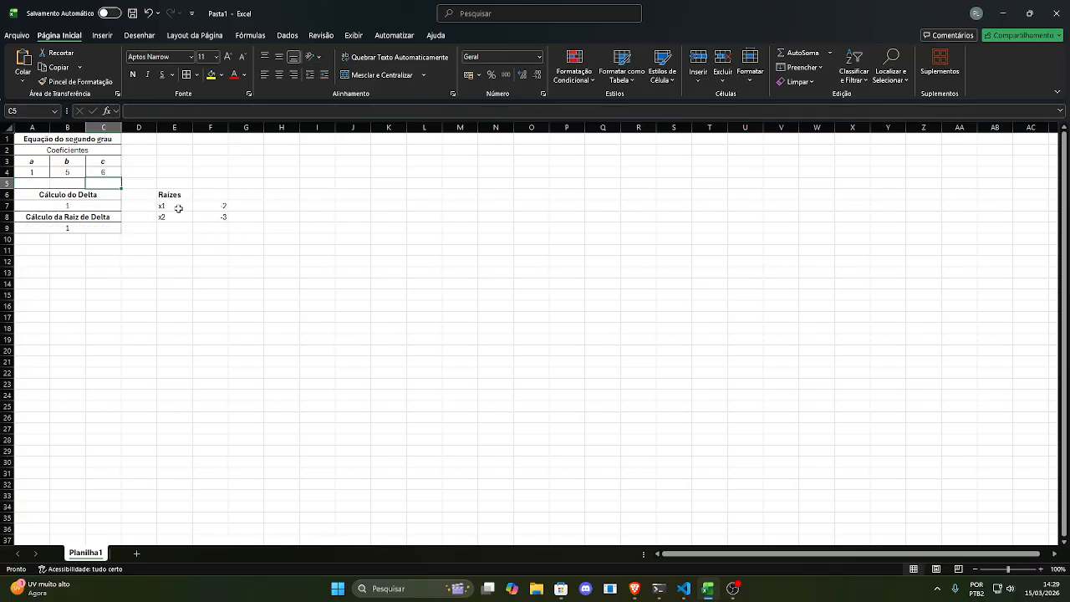
Step: Merge and center the "Raízes" heading across cells E6 and F6
drag(169, 199, 221, 194)
click(277, 182)
click(279, 74)
click(267, 204)
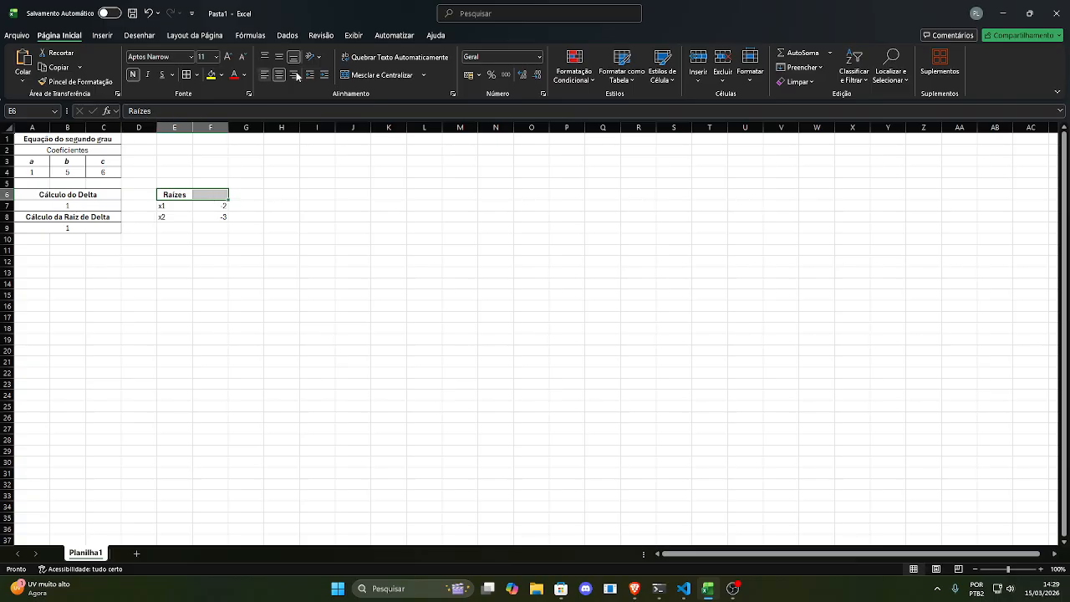
click(354, 77)
Step: Apply all borders to the roots table in E6:F8
drag(166, 195, 193, 220)
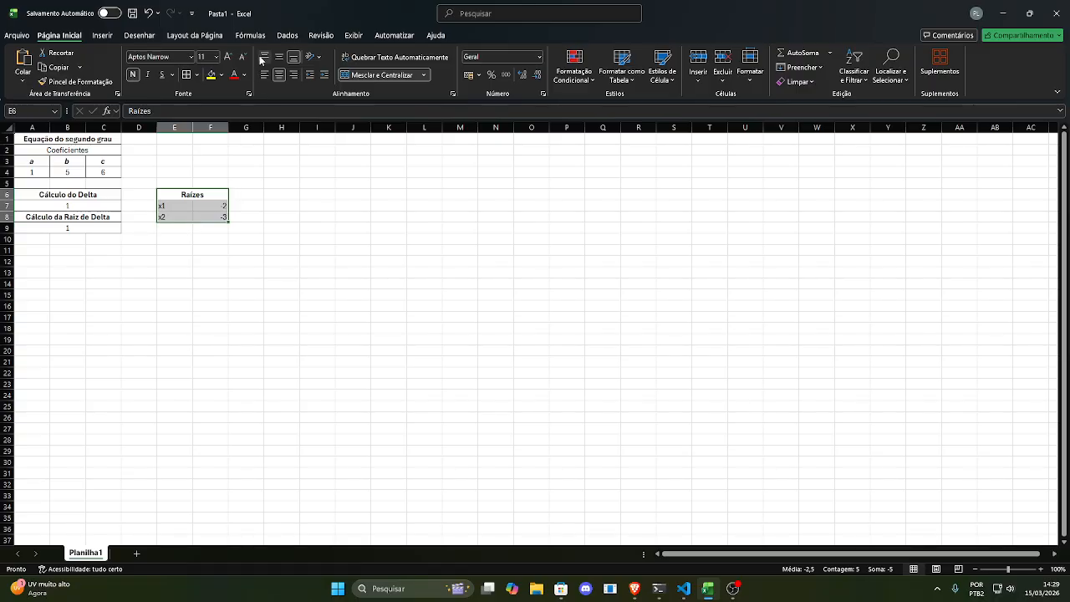
click(186, 75)
click(288, 249)
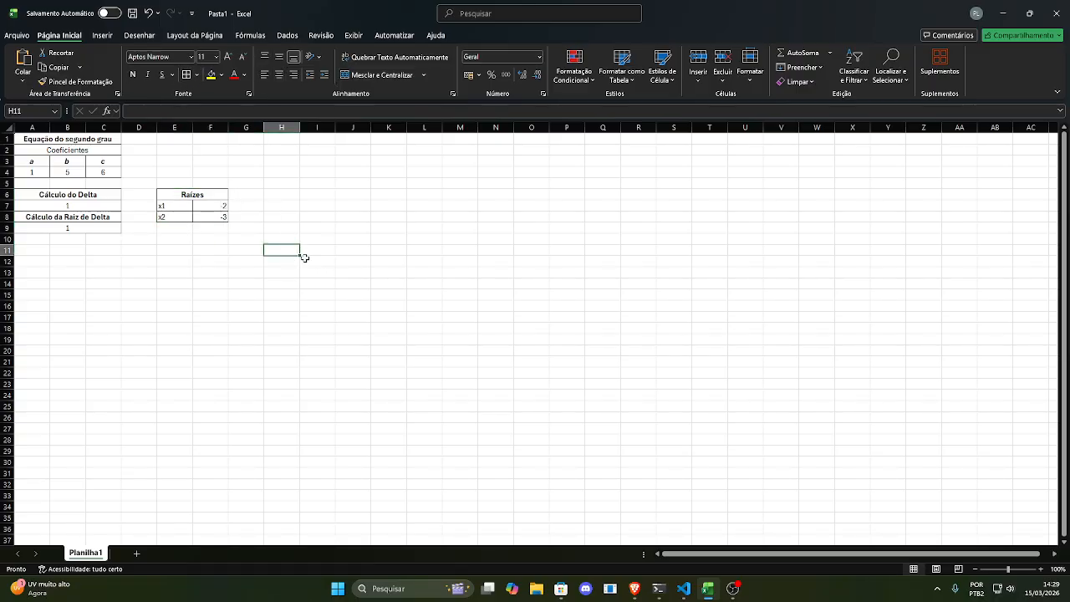
Step: Test coefficient a in cell A4 with the values 4, 2 and 1 in turn
click(33, 172)
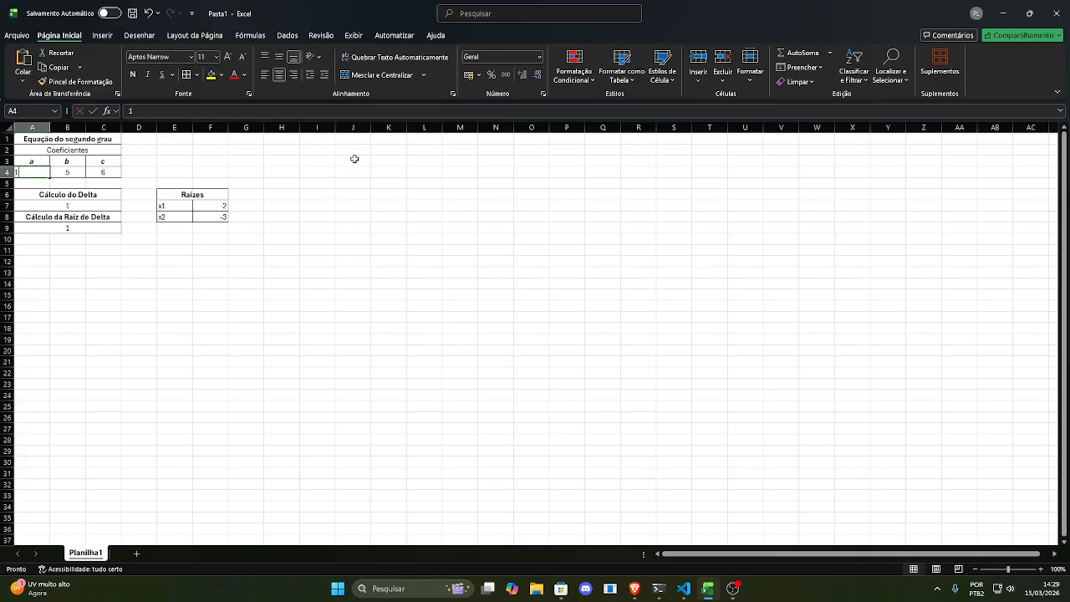
text(4)
key(Return)
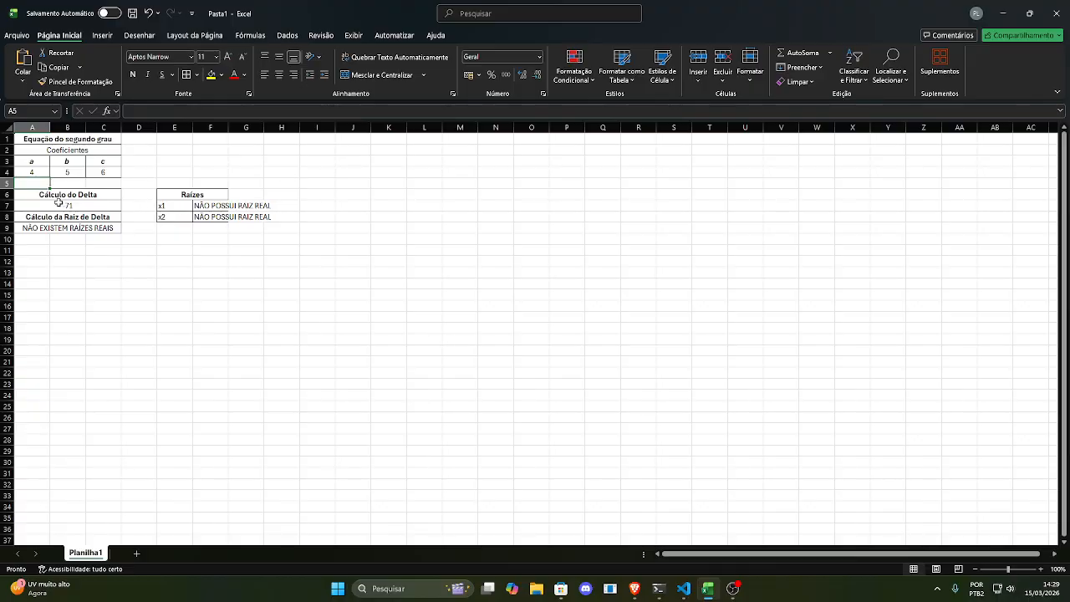
click(33, 173)
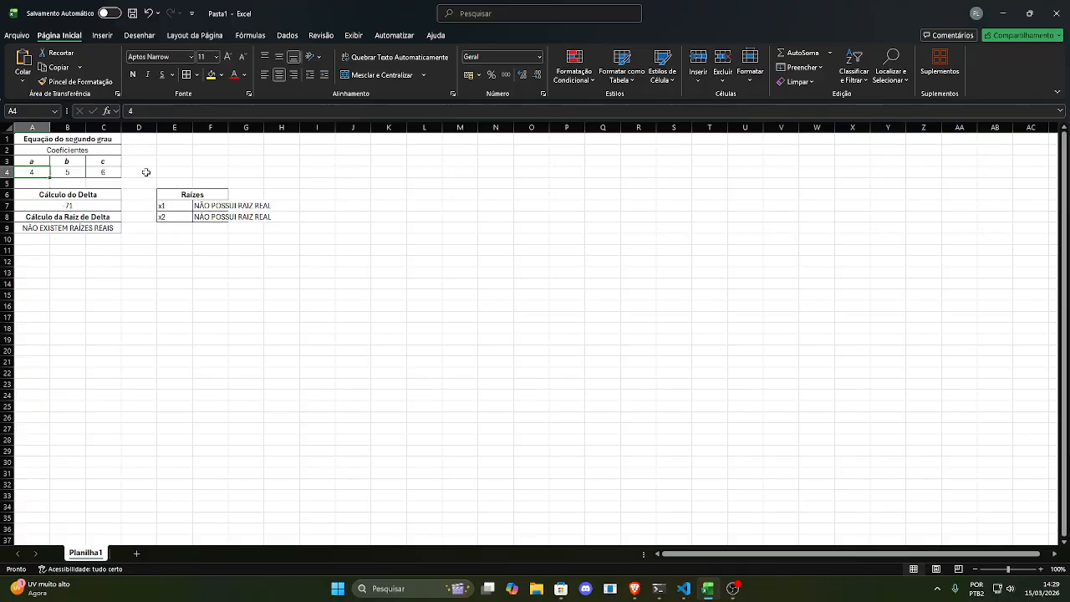
text(2)
key(Return)
click(36, 170)
text(1)
key(Return)
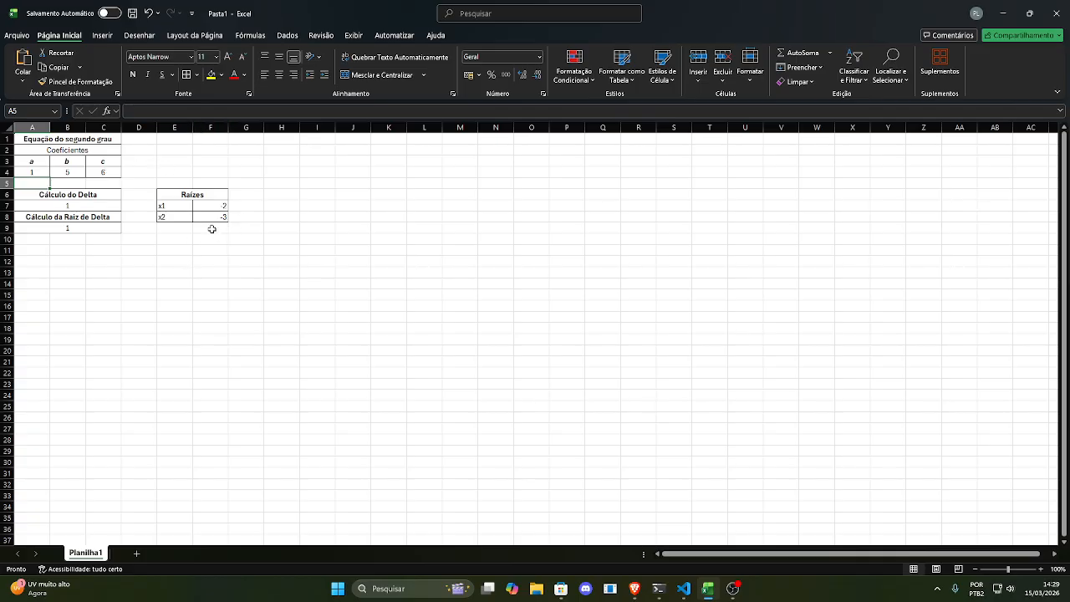
Step: Set coefficient a in cell A4 to -1
click(45, 173)
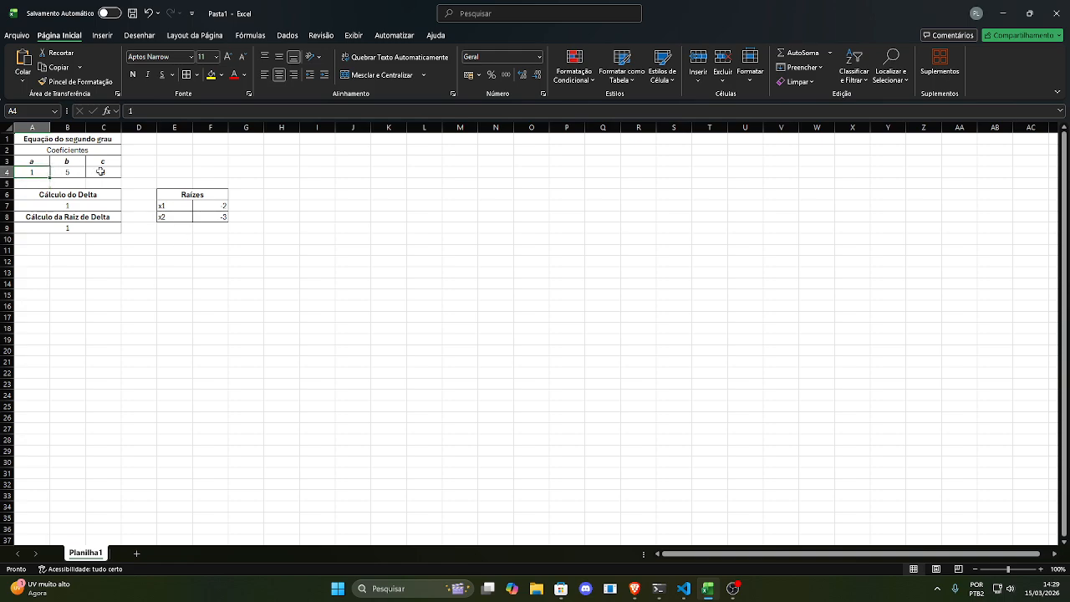
text(-1)
key(Return)
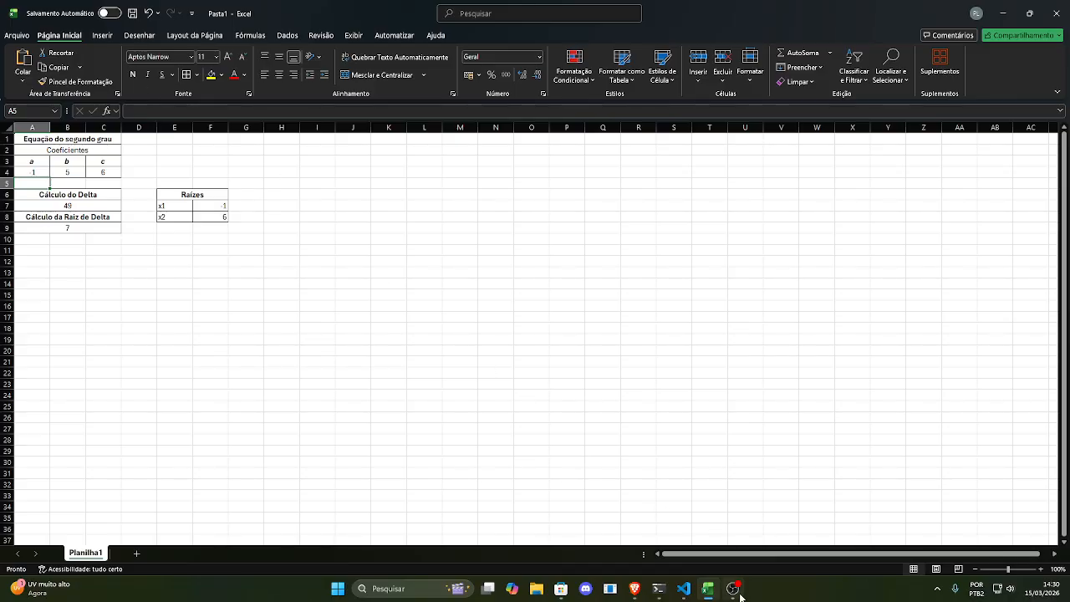
mouse_move(739, 594)
click(733, 526)
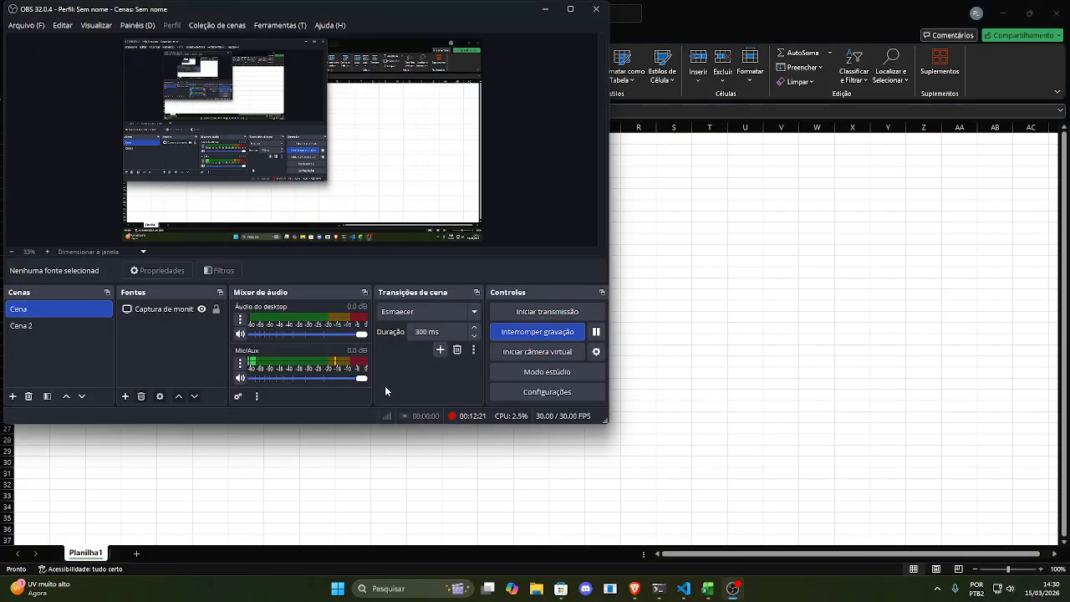